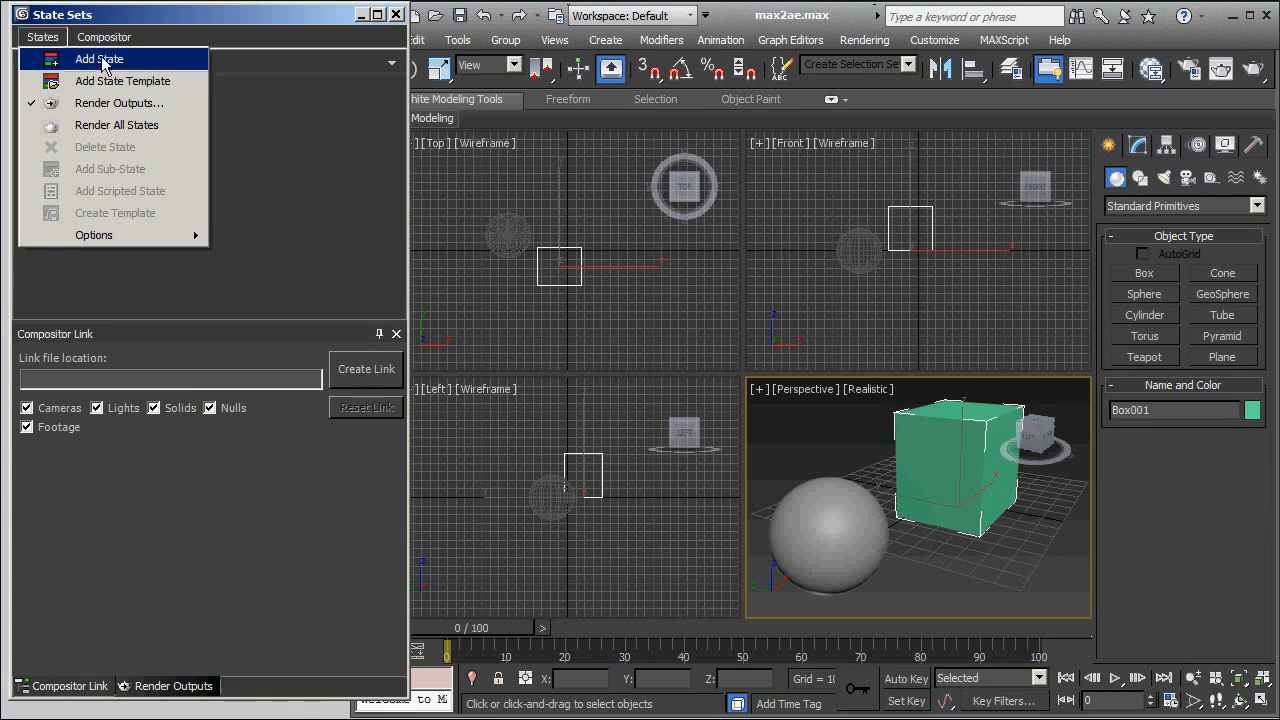
Step: Add three new states to the State Sets list
click(106, 59)
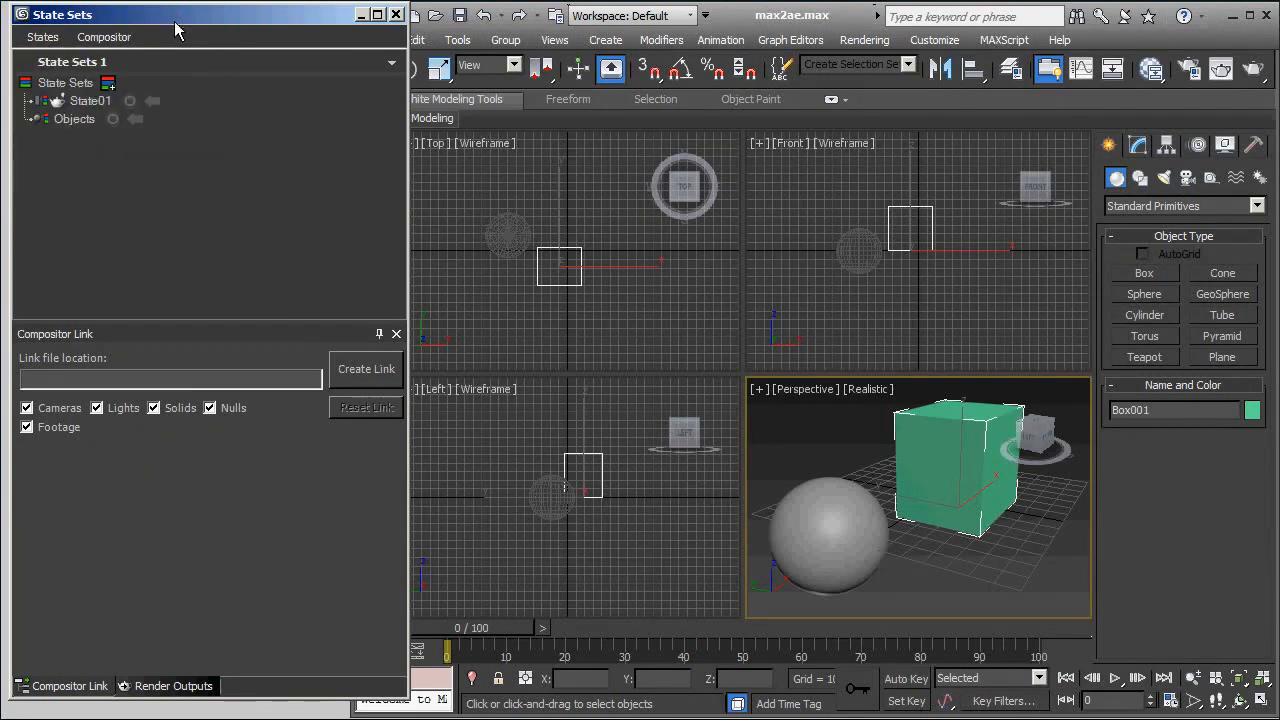
click(108, 84)
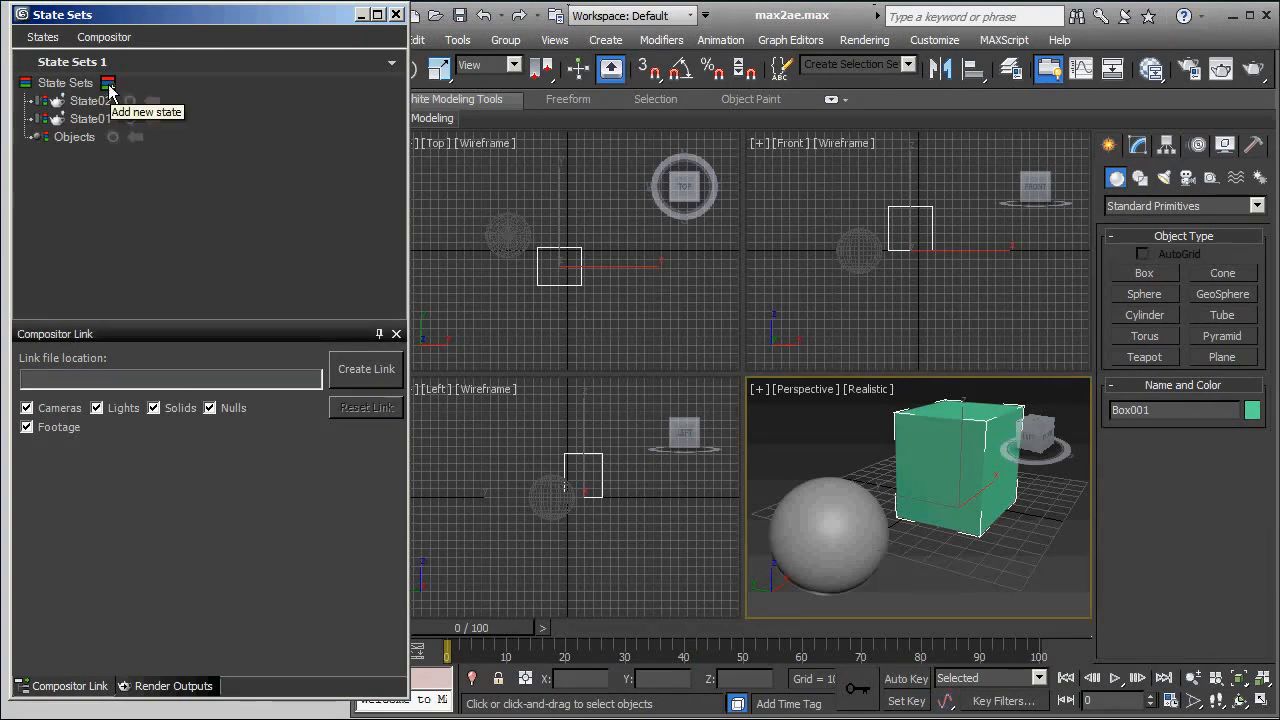
click(108, 84)
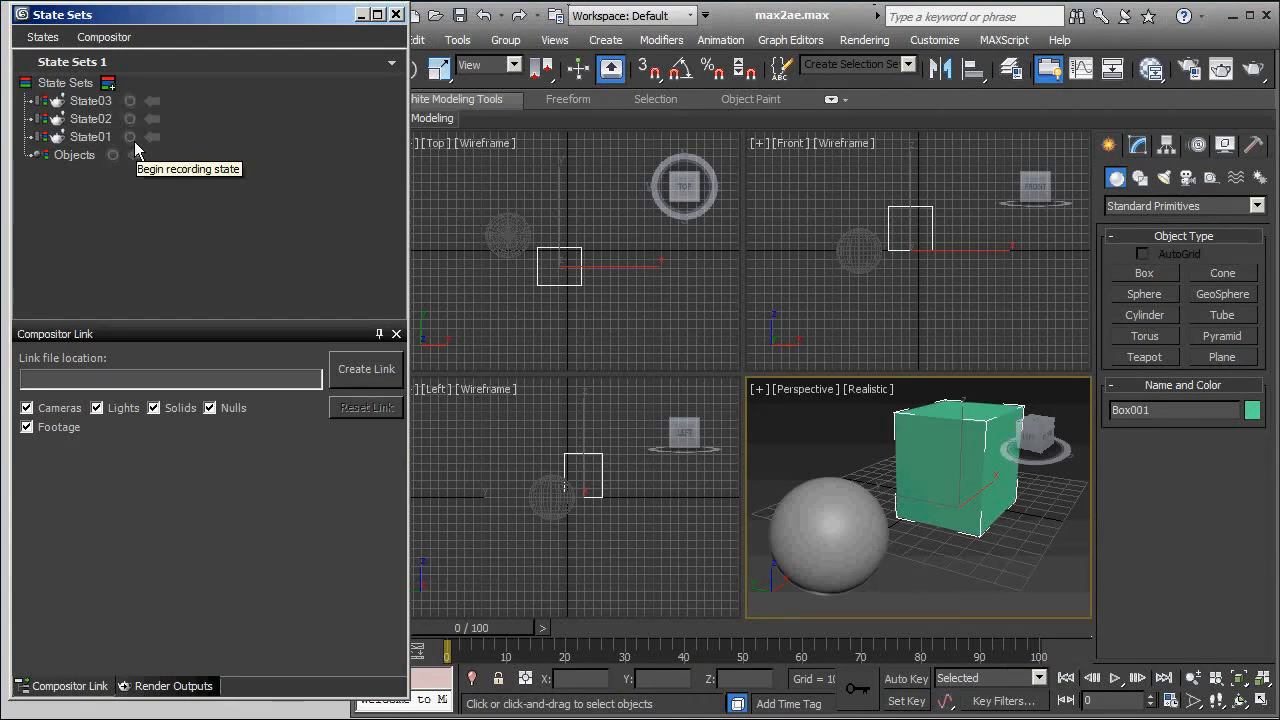
Step: Record in State03 that the green box is not visible to camera, using its object properties, and end the recording
click(129, 101)
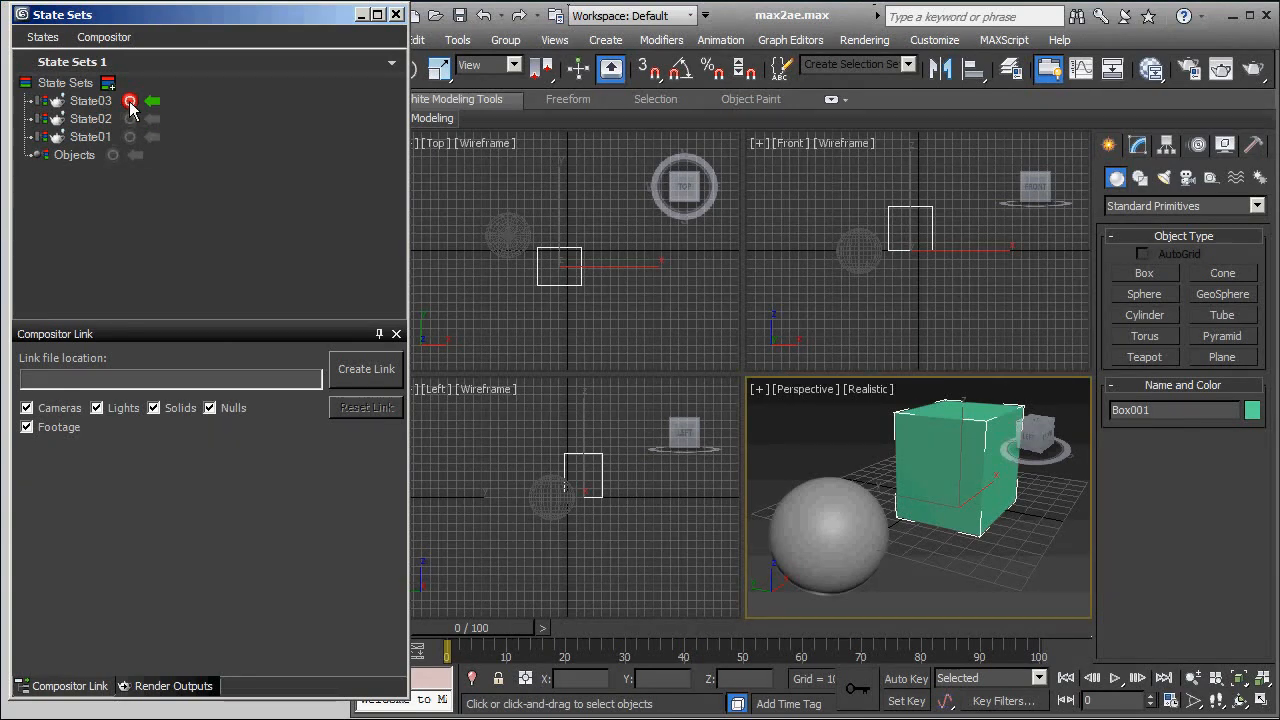
right_click(975, 428)
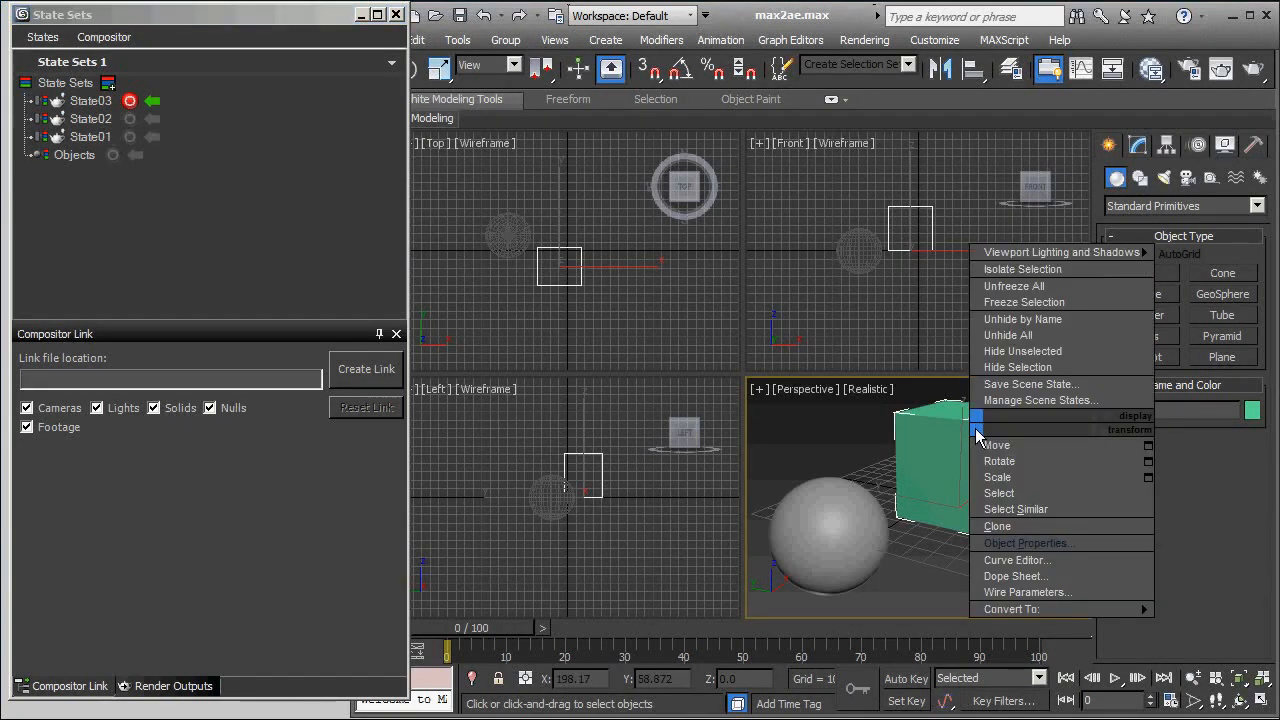
click(1088, 545)
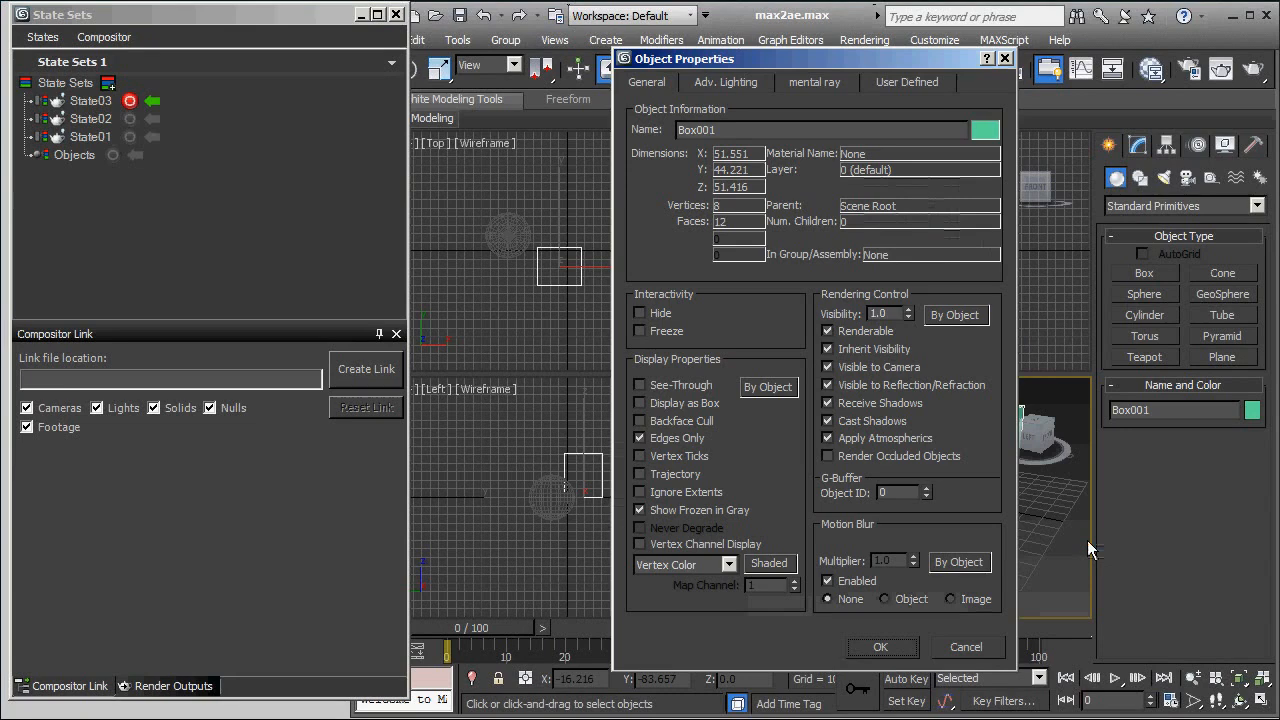
click(826, 367)
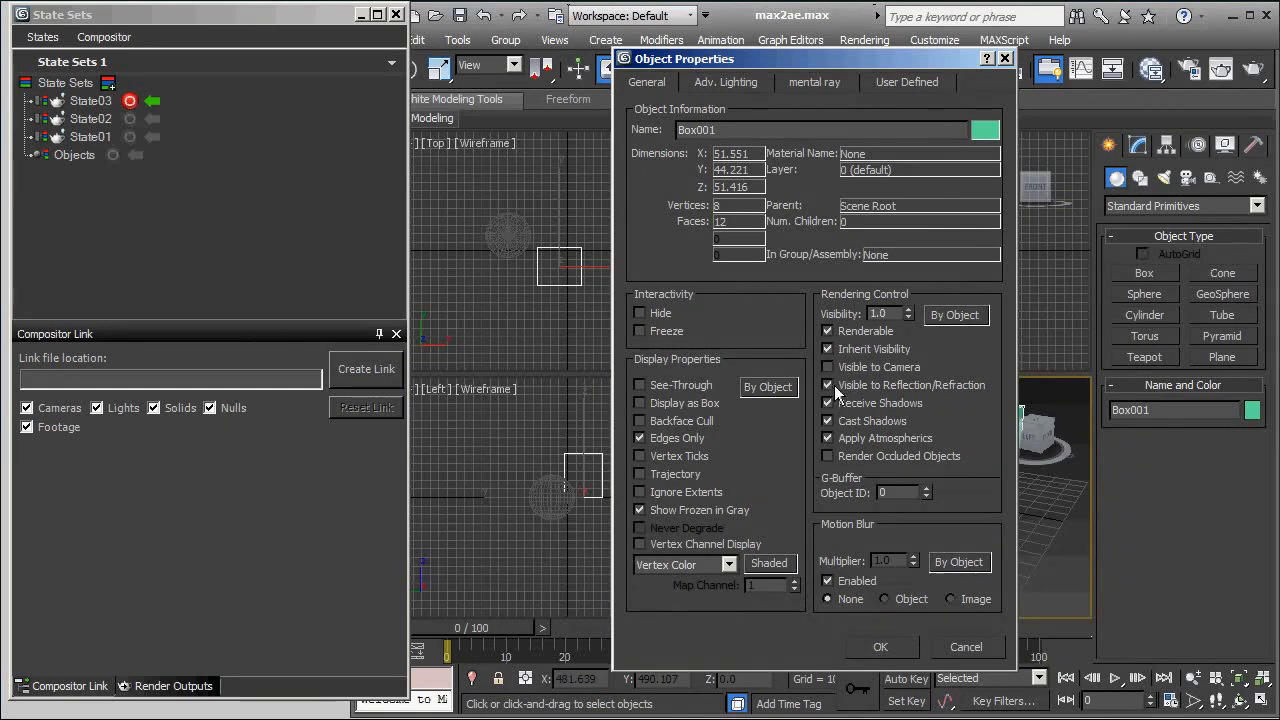
click(880, 647)
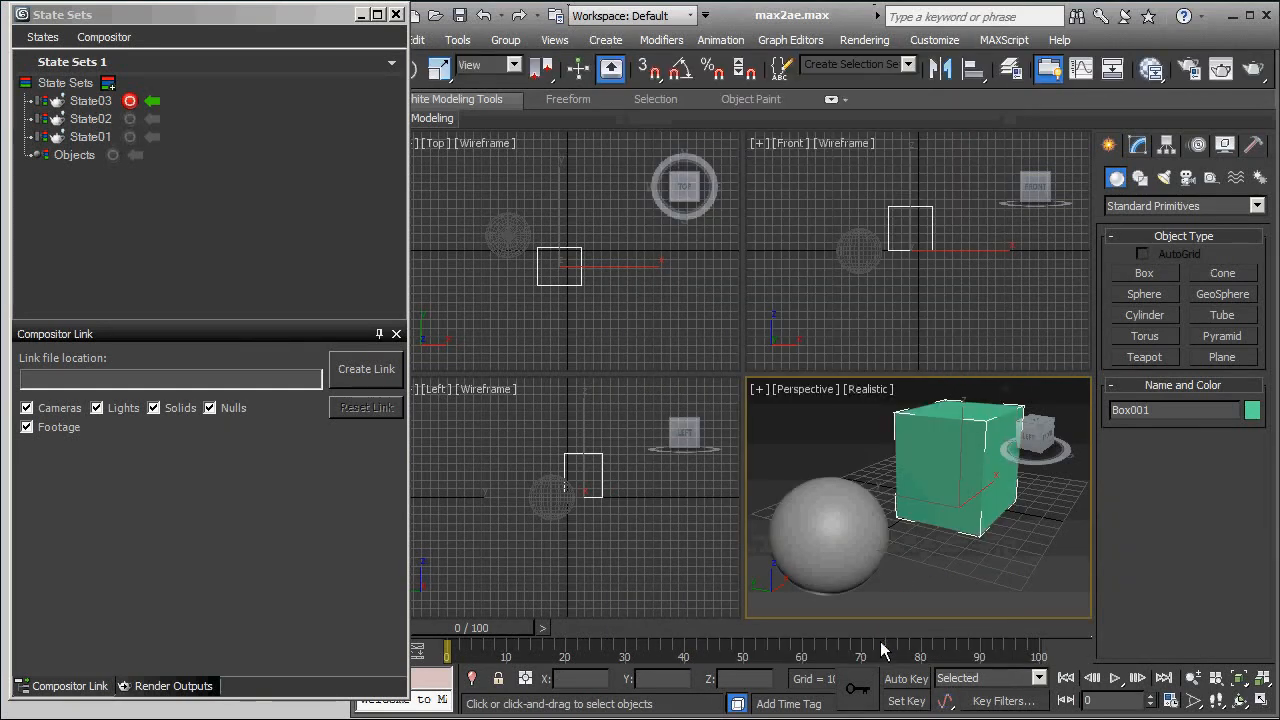
click(131, 102)
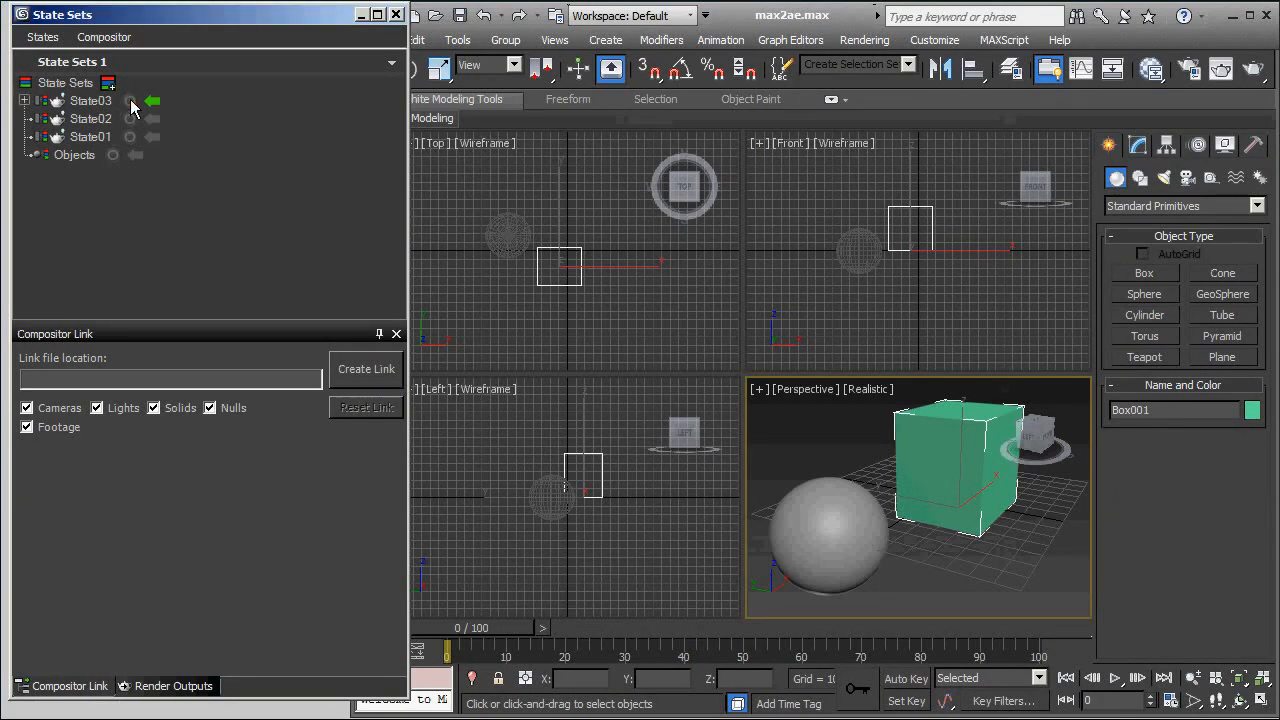
Step: Render only State03 to check the box's visibility, and close the rendered frame
right_click(106, 102)
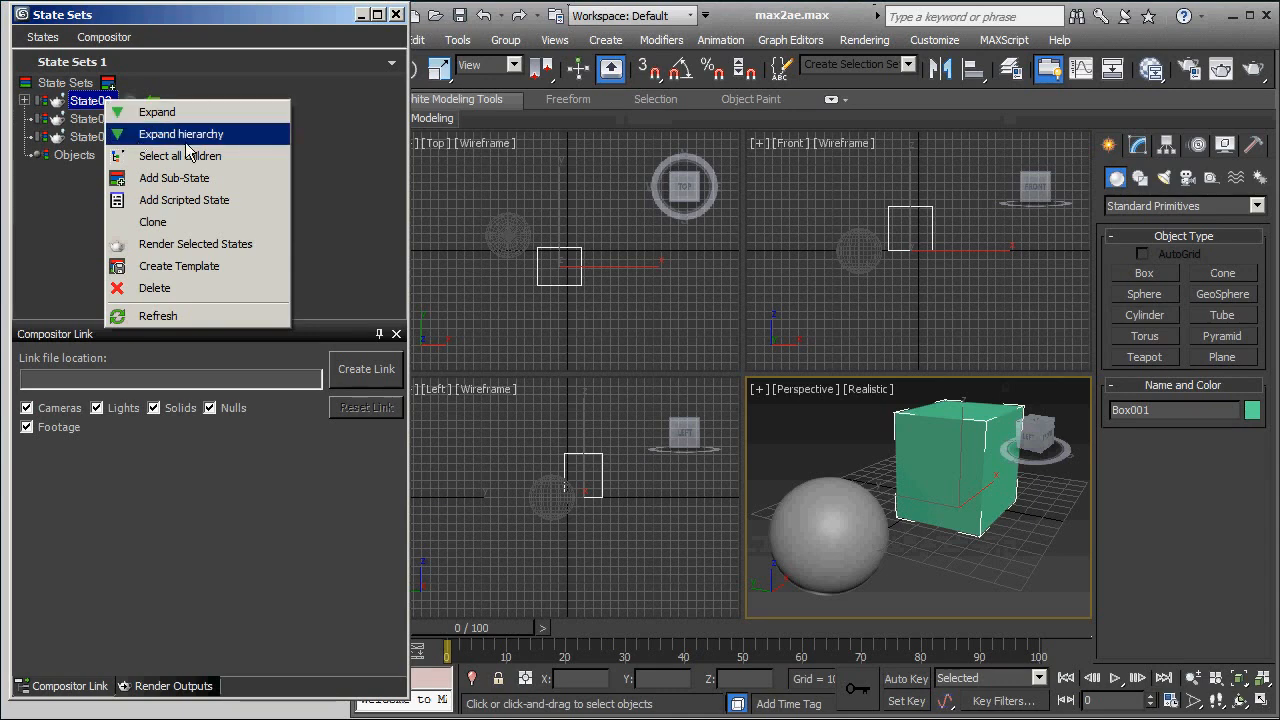
click(279, 255)
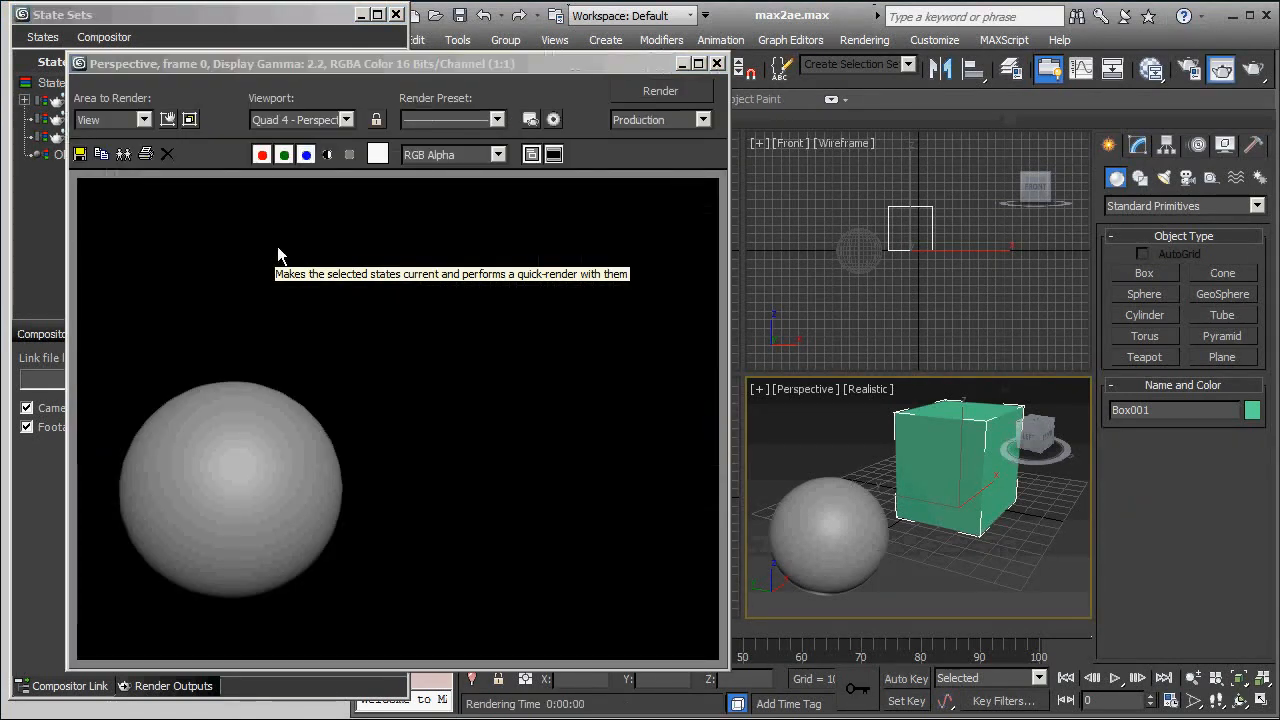
click(718, 63)
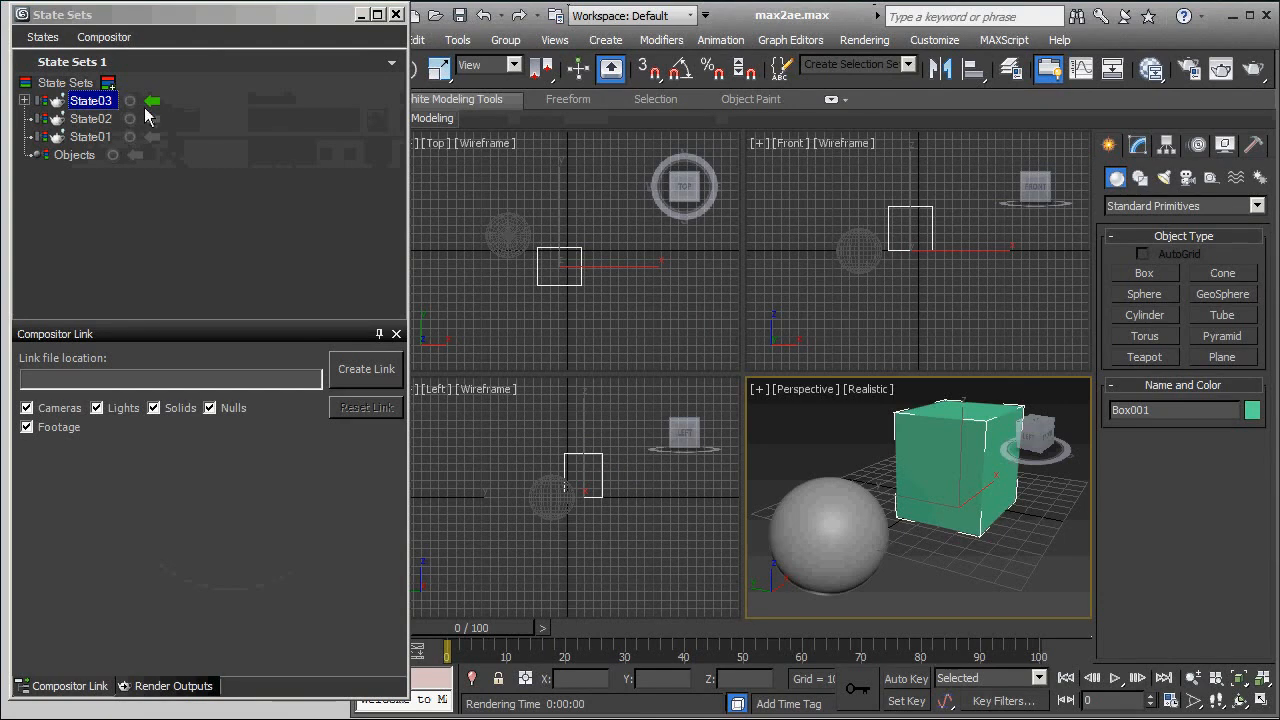
Step: Make State02 the current state, render it, and close the rendered frame
click(155, 119)
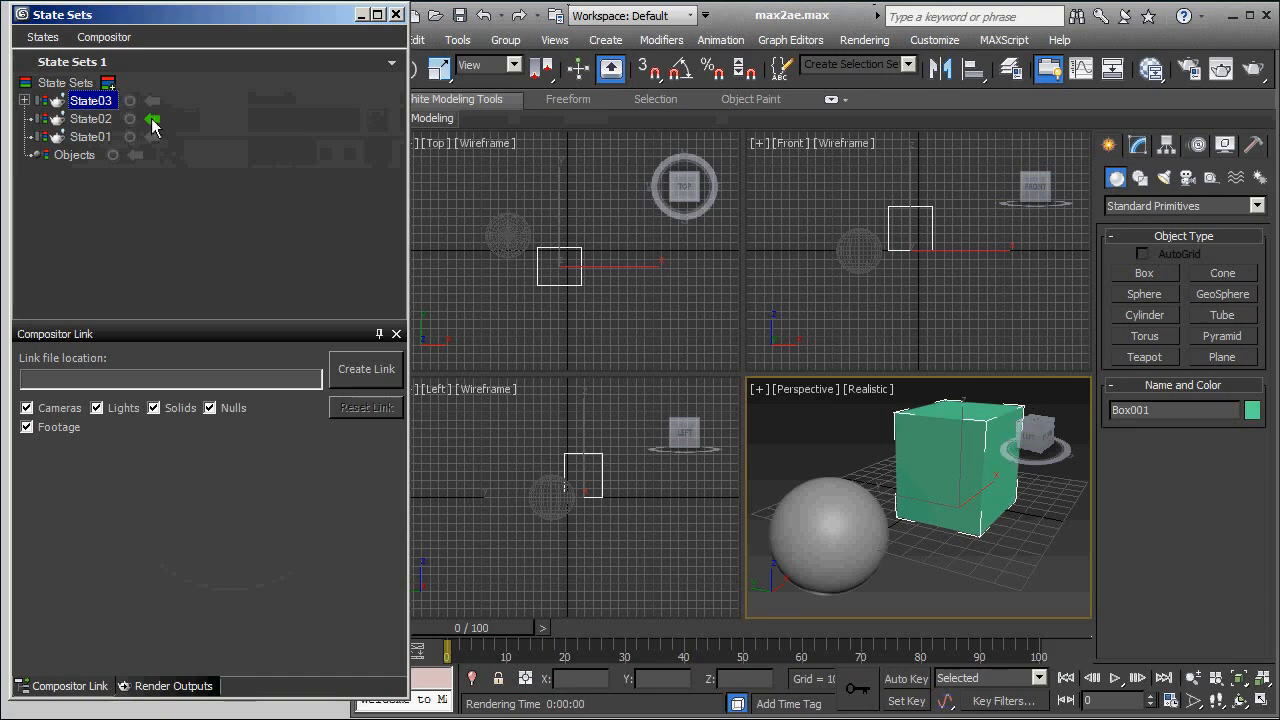
click(95, 122)
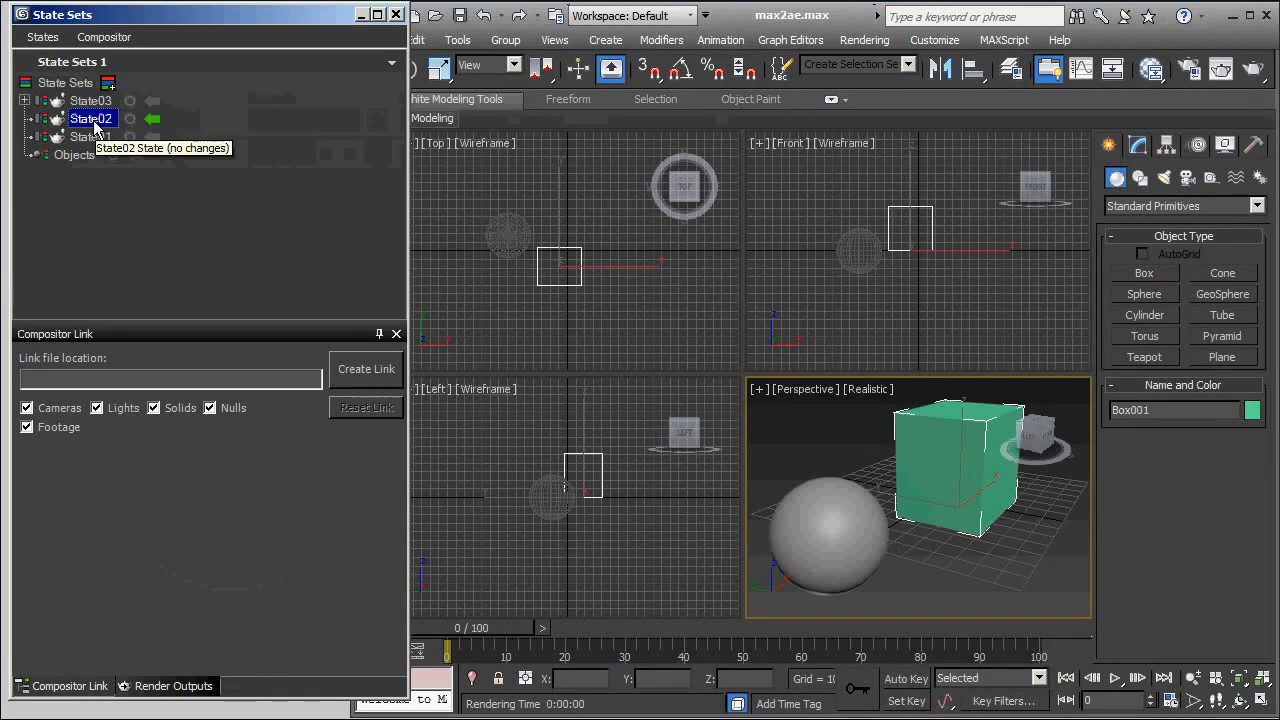
right_click(96, 123)
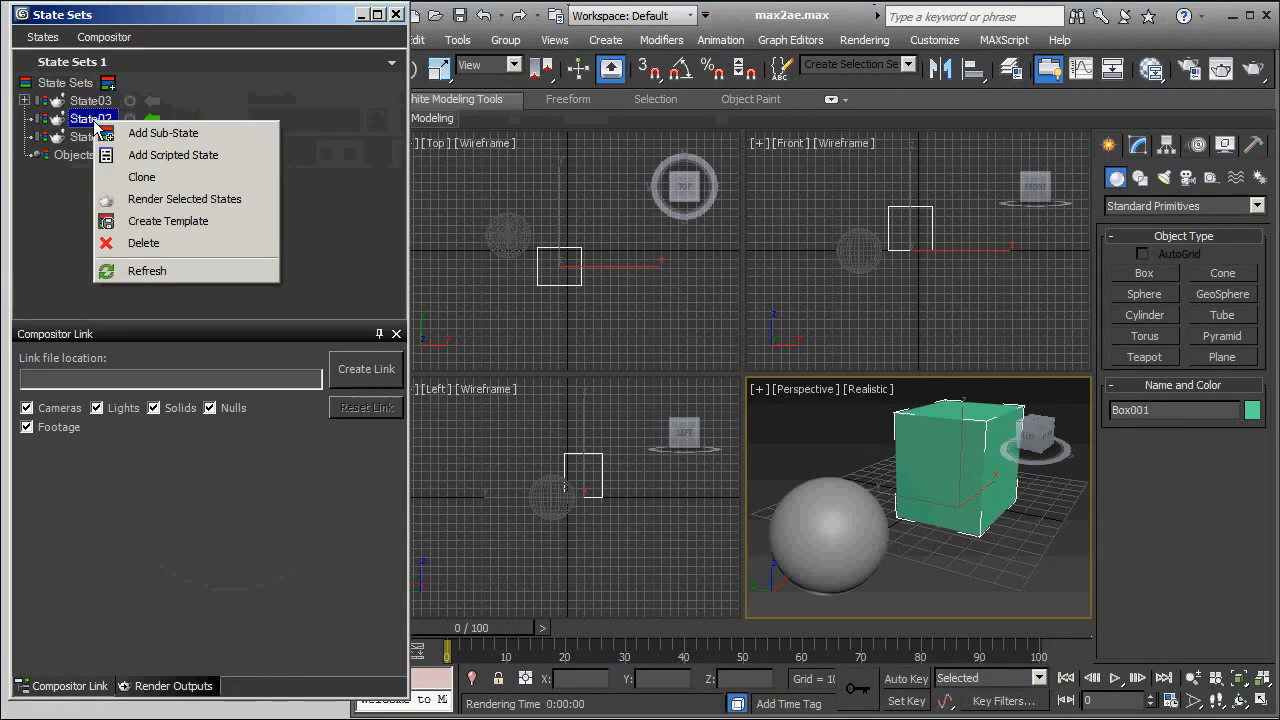
click(239, 204)
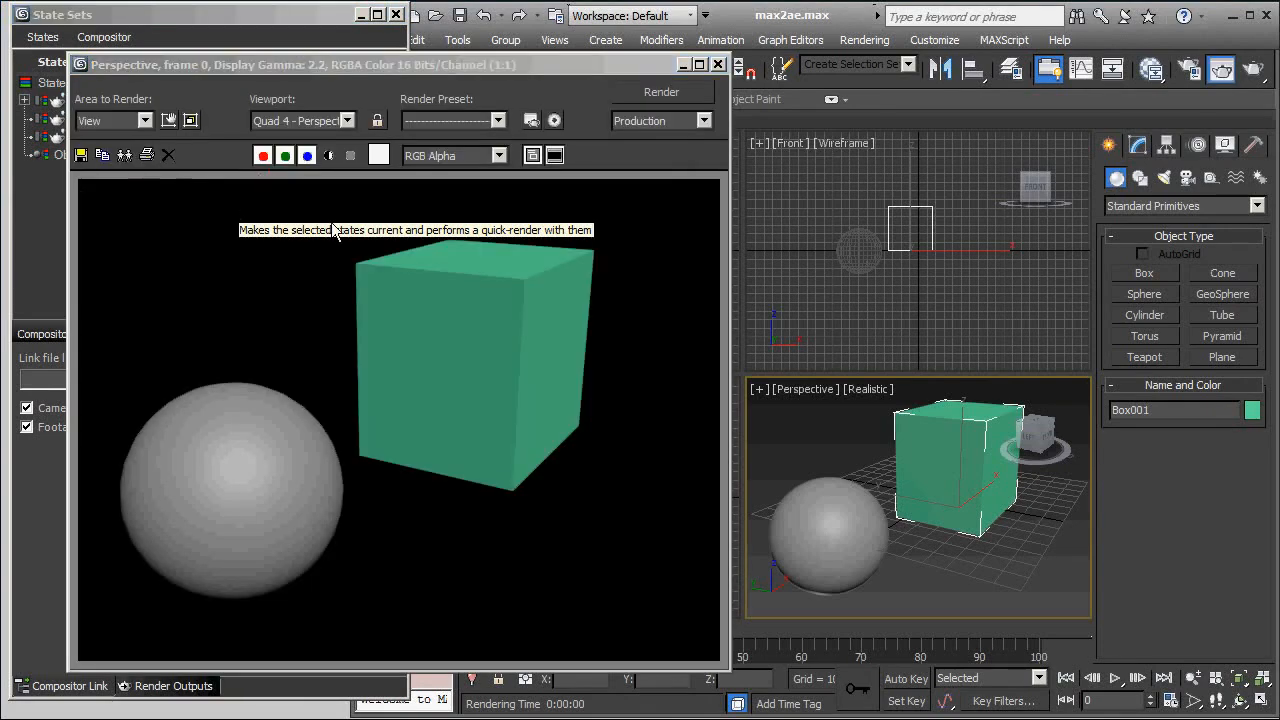
click(717, 64)
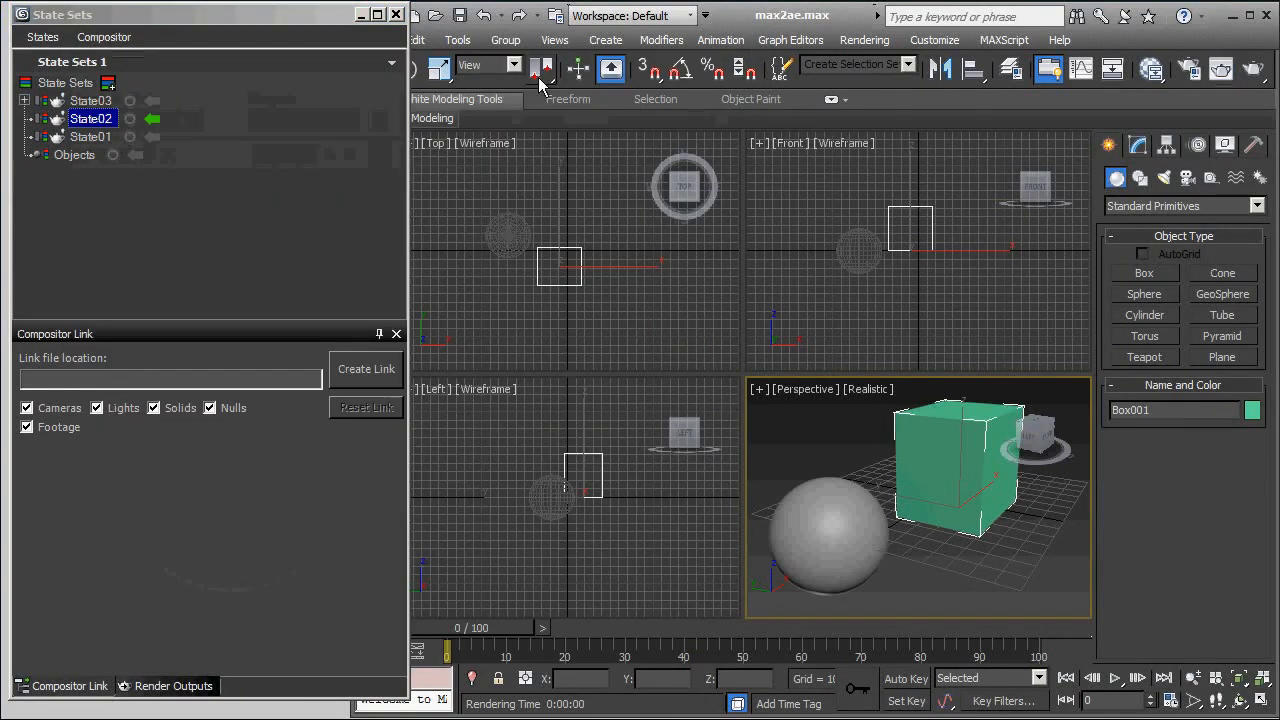
Step: Render State01 on its own and close the rendered frame
click(86, 138)
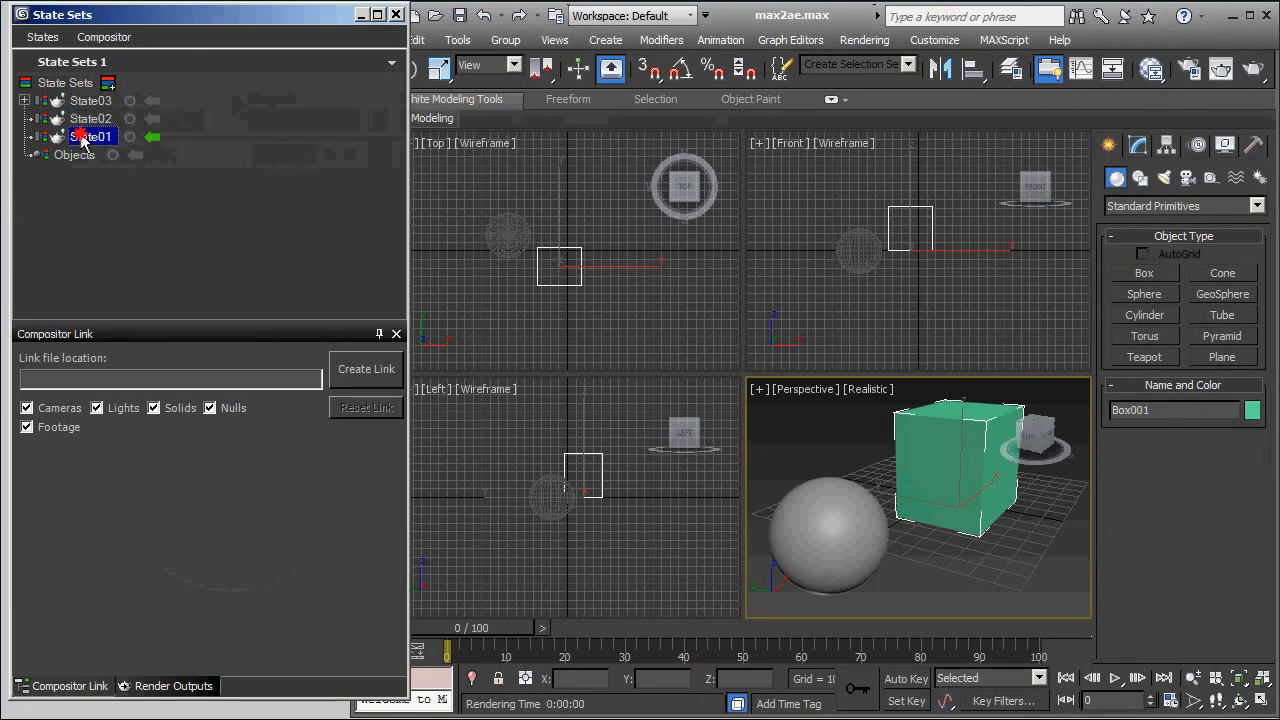
right_click(86, 138)
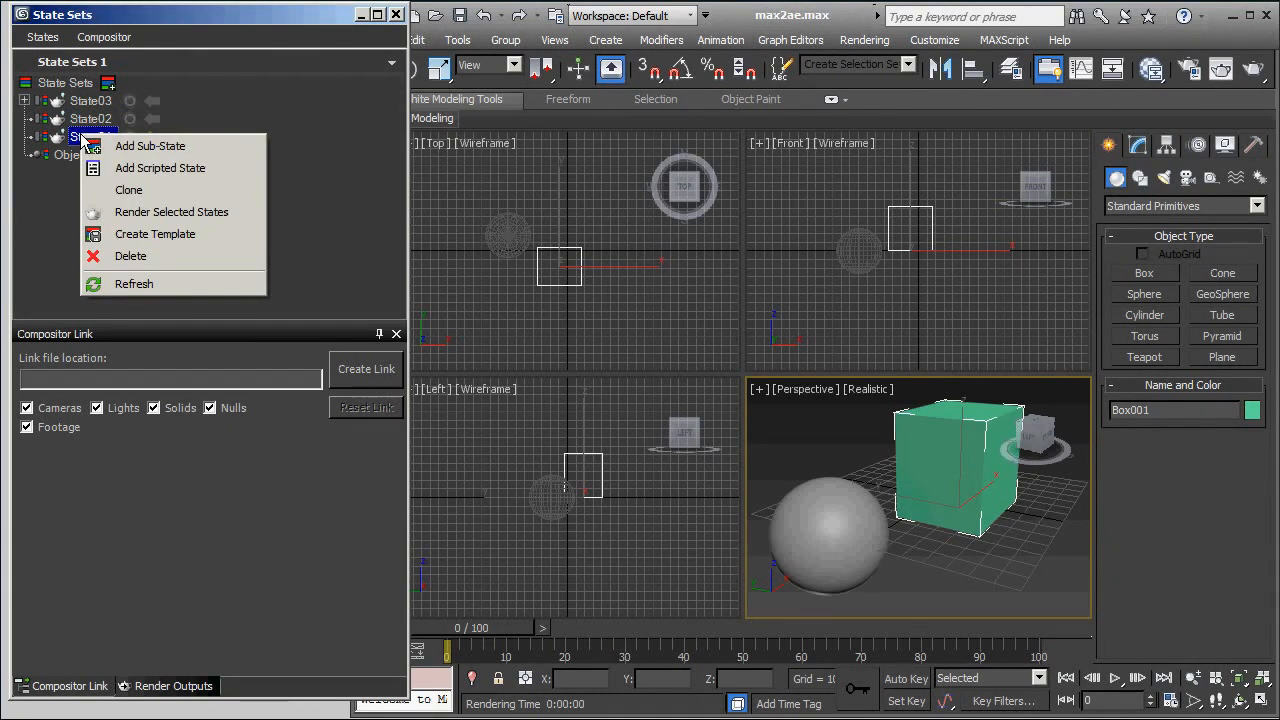
click(192, 212)
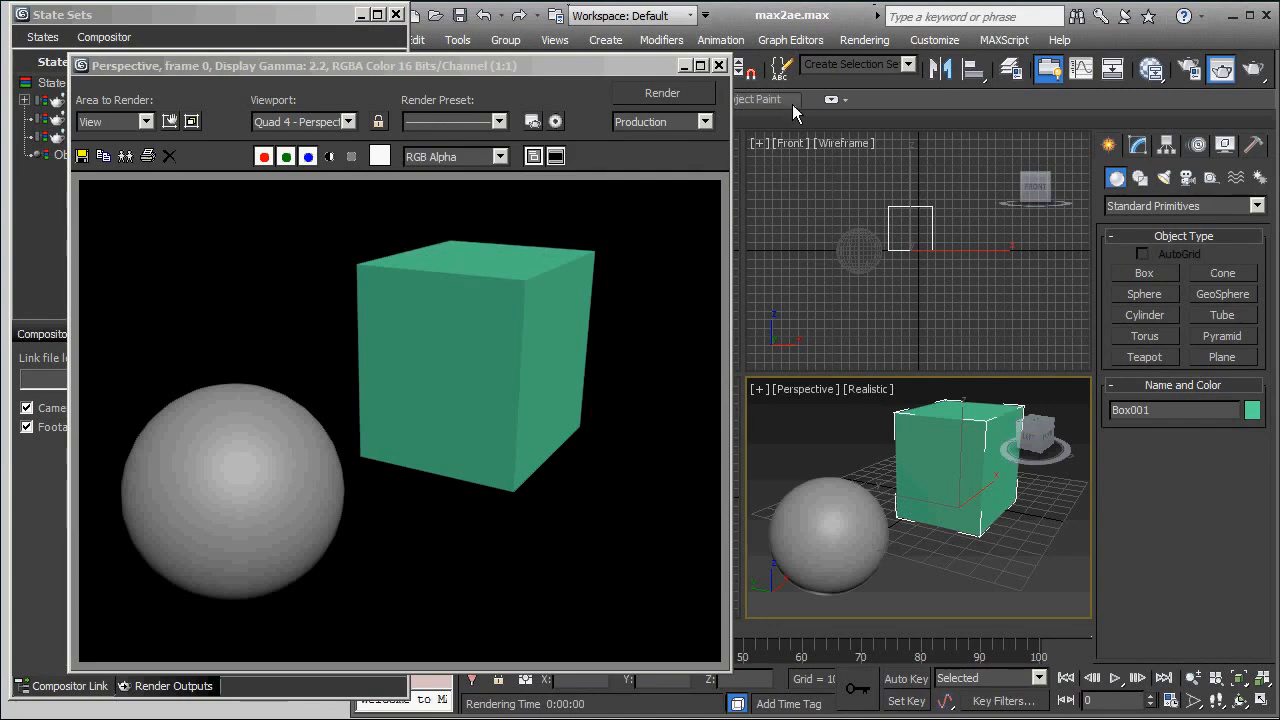
click(719, 66)
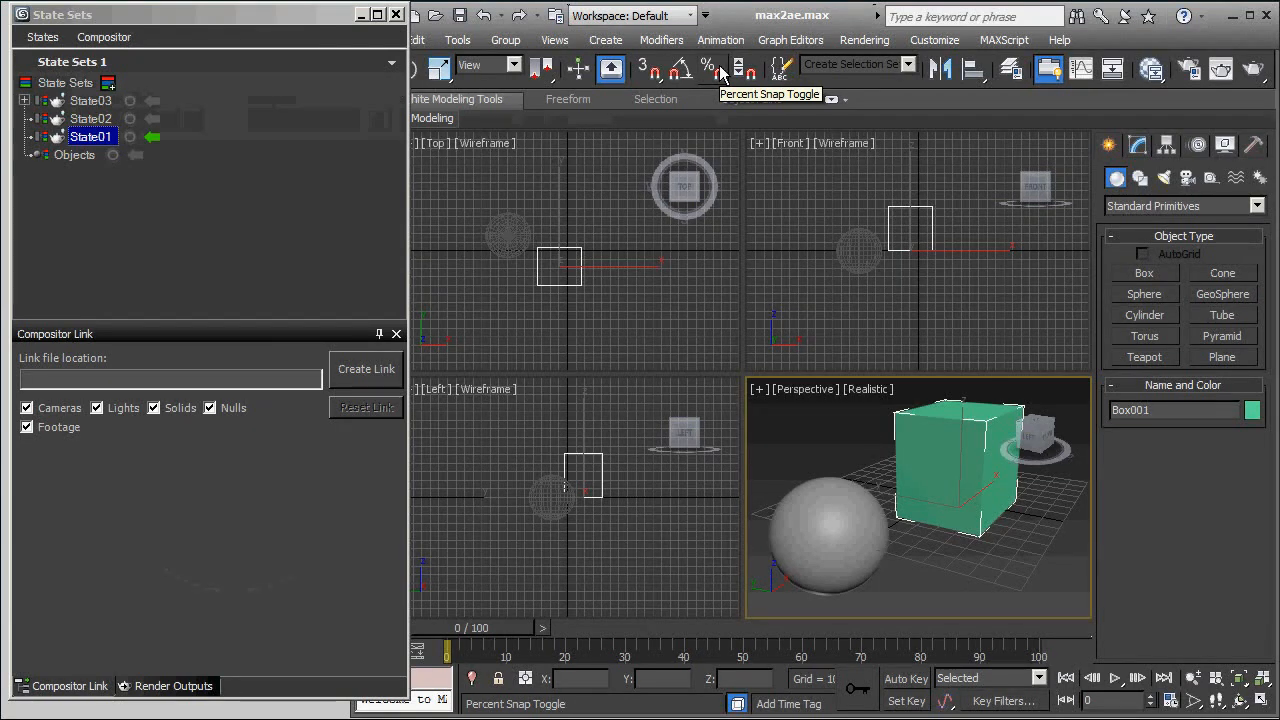
Step: Rename State03 to "no box"
click(101, 102)
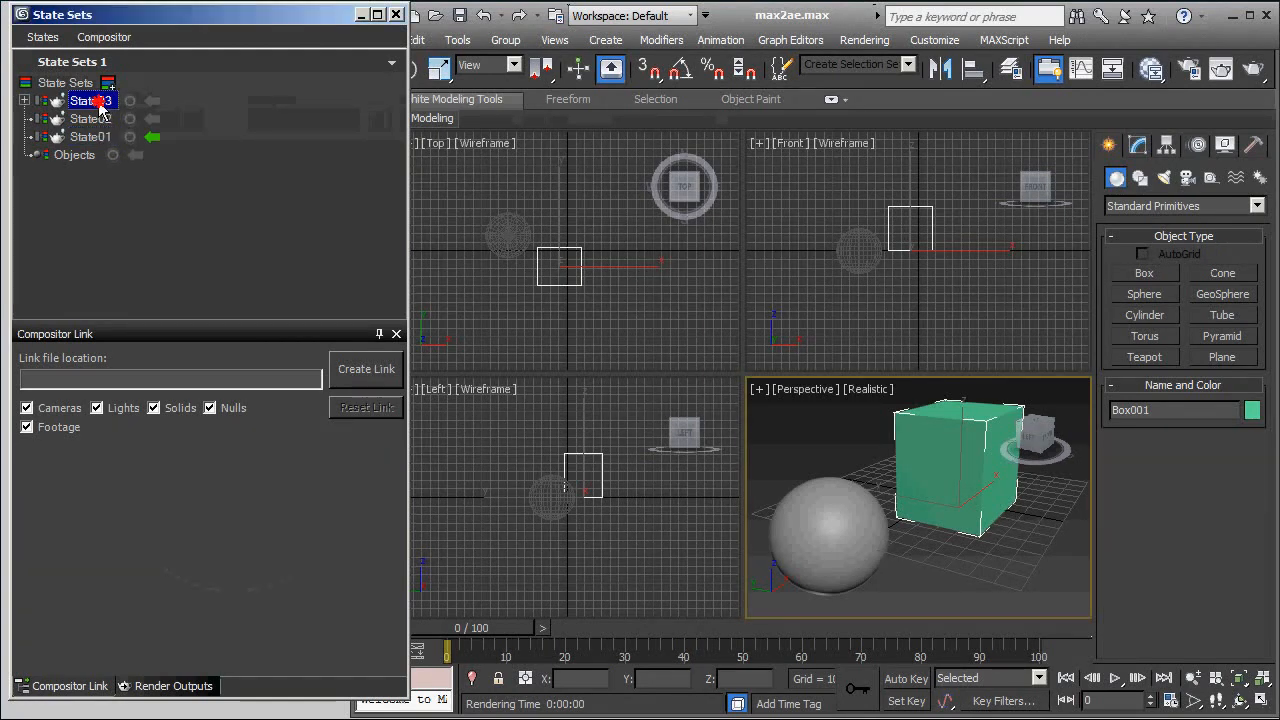
click(100, 103)
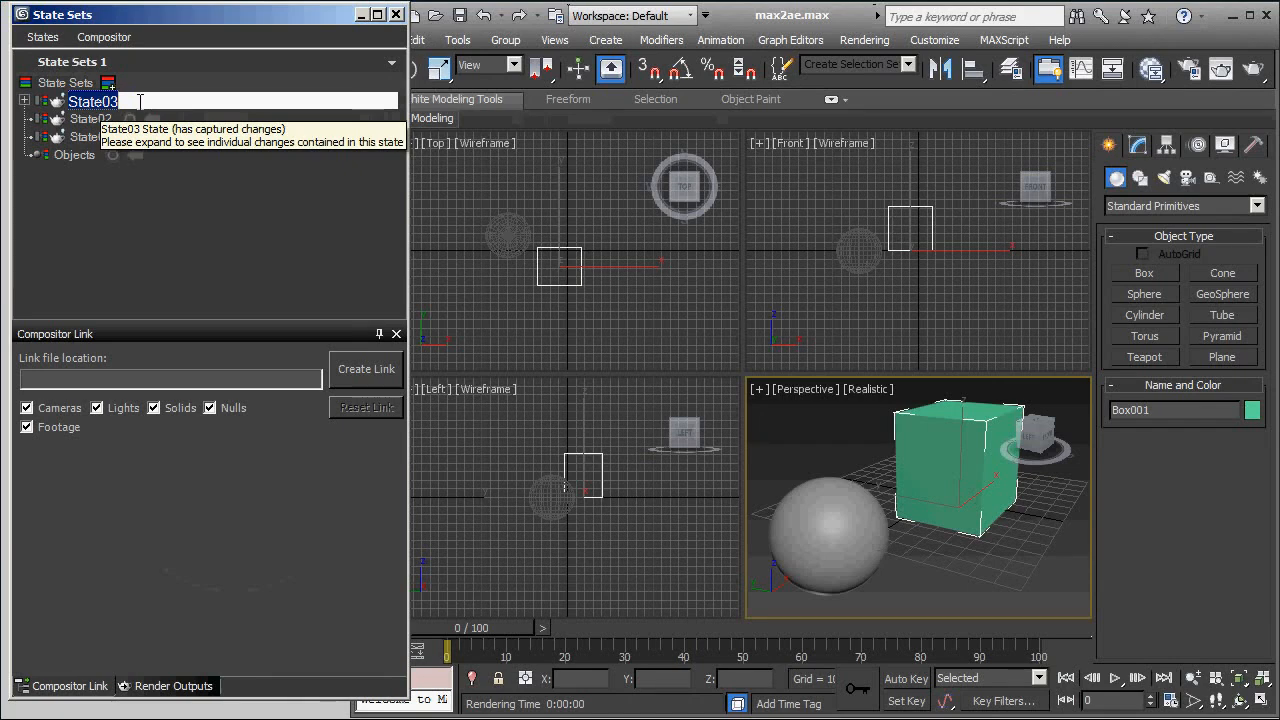
text(no box)
key(Return)
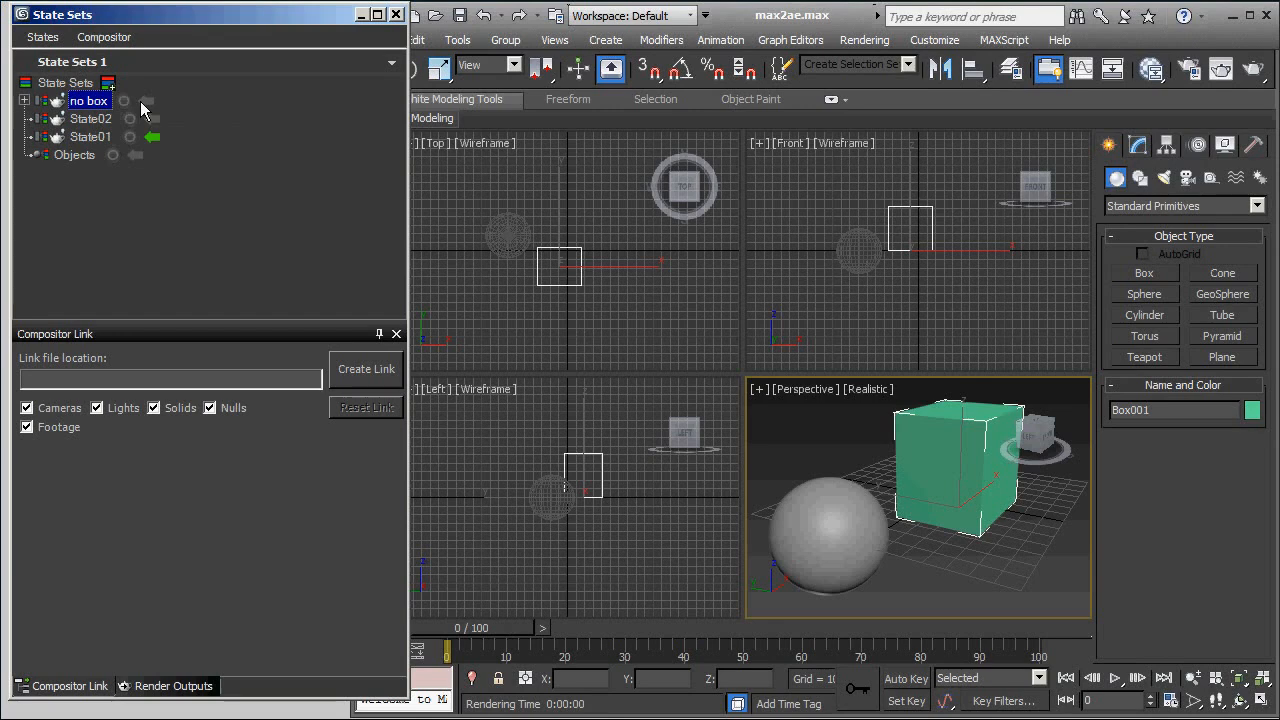
Step: Record in State02 the assignment of the pink Material #25 to the sphere, and end the recording
click(129, 119)
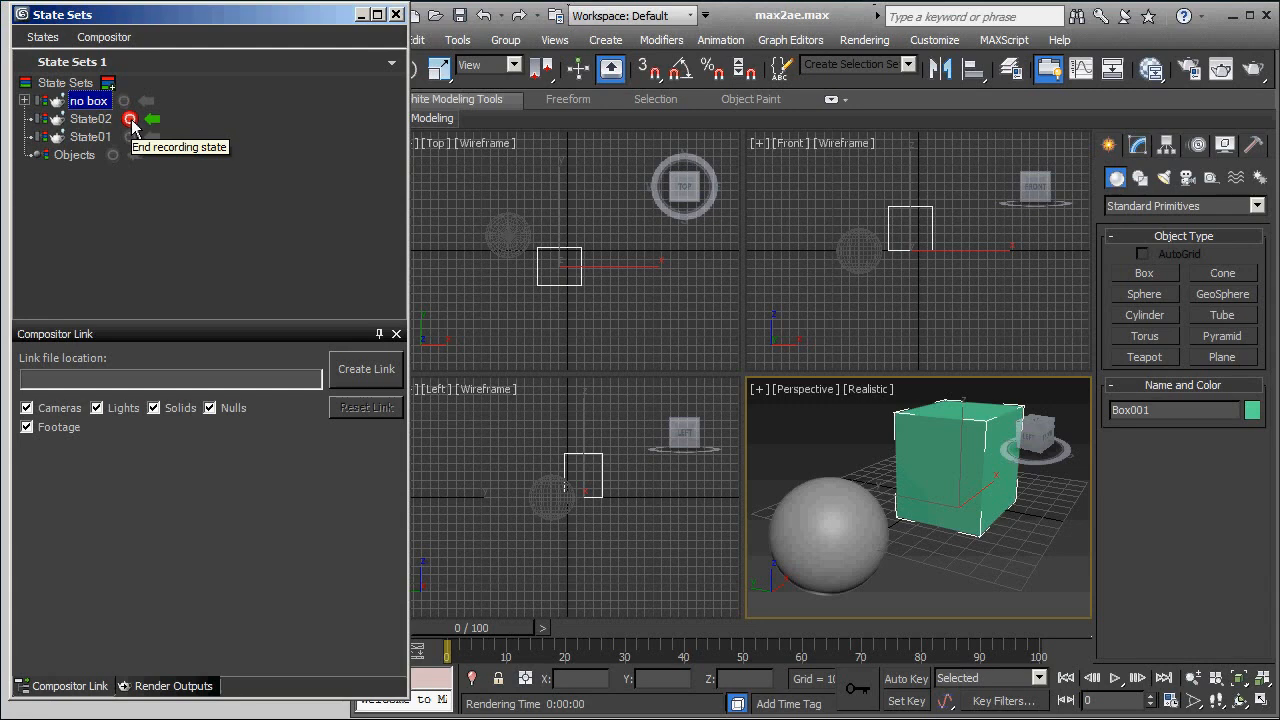
click(1155, 75)
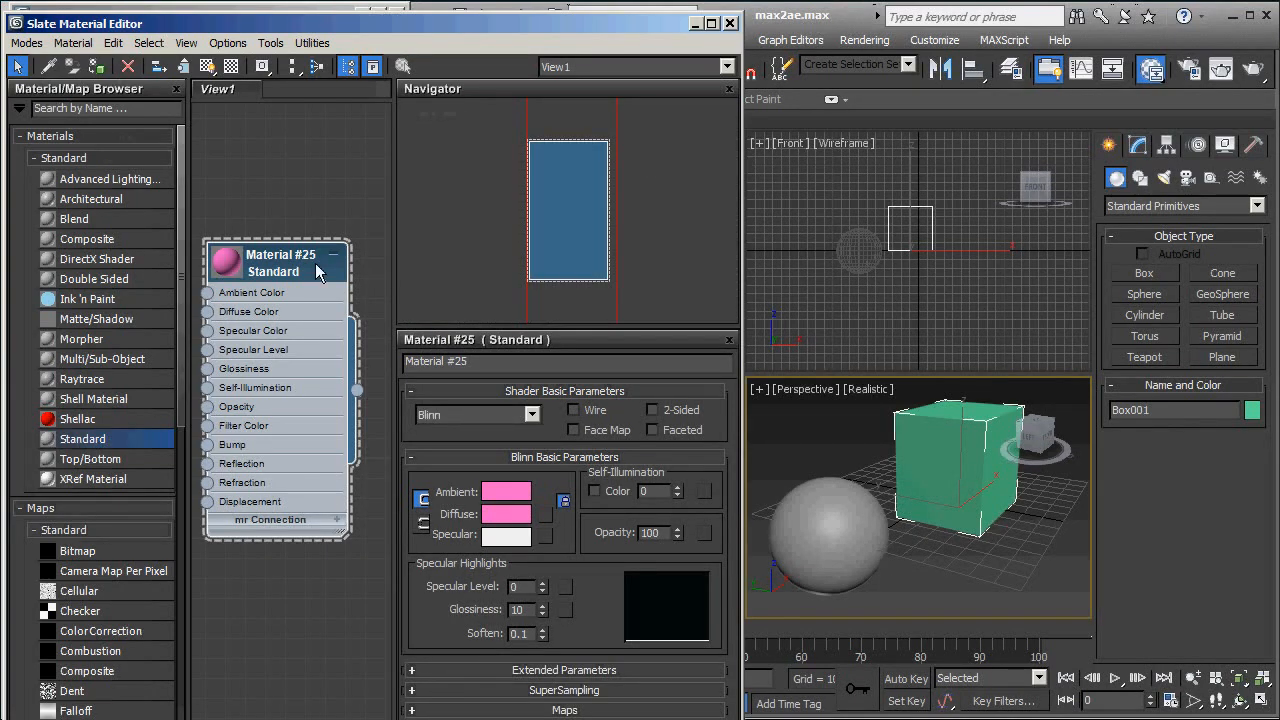
click(853, 507)
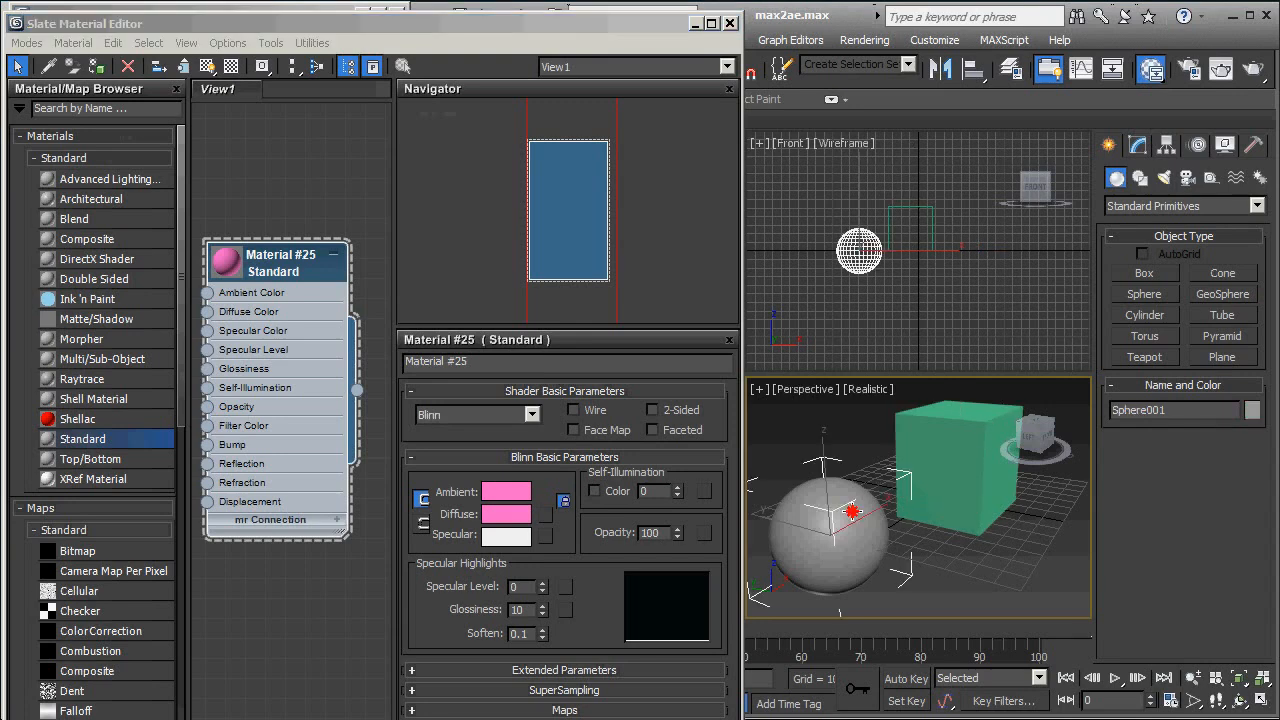
right_click(323, 278)
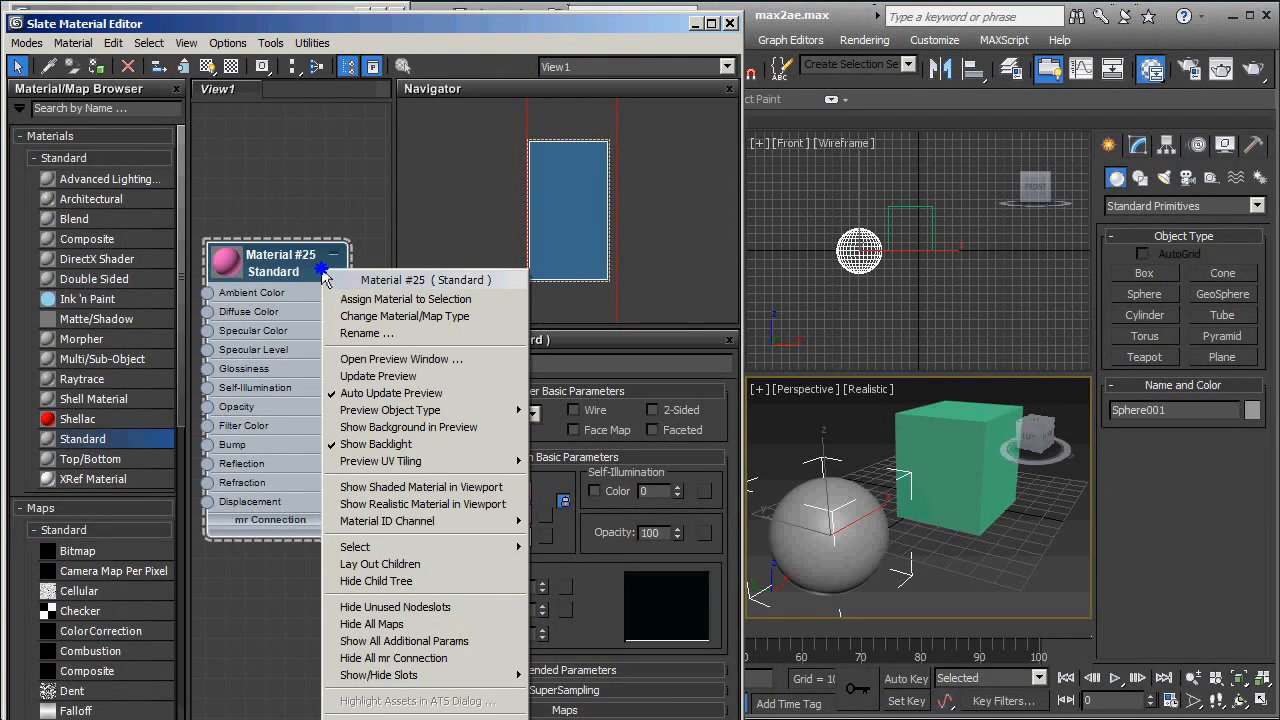
click(492, 304)
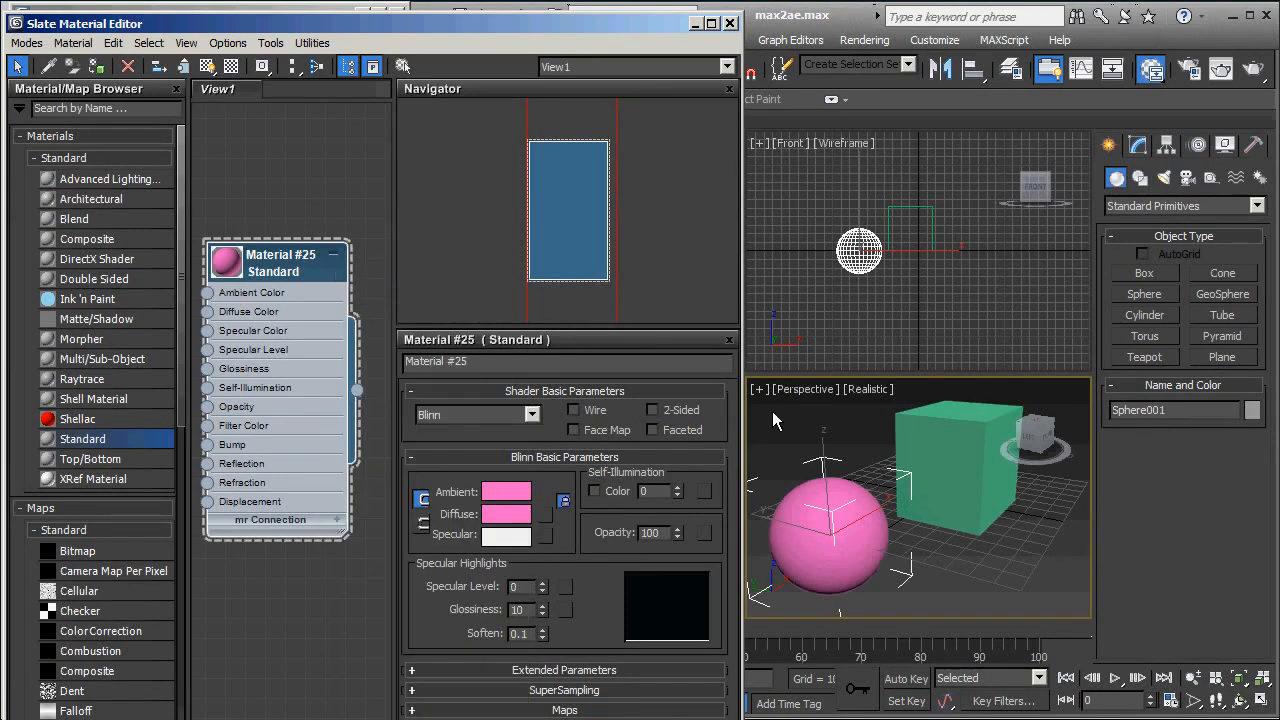
click(730, 23)
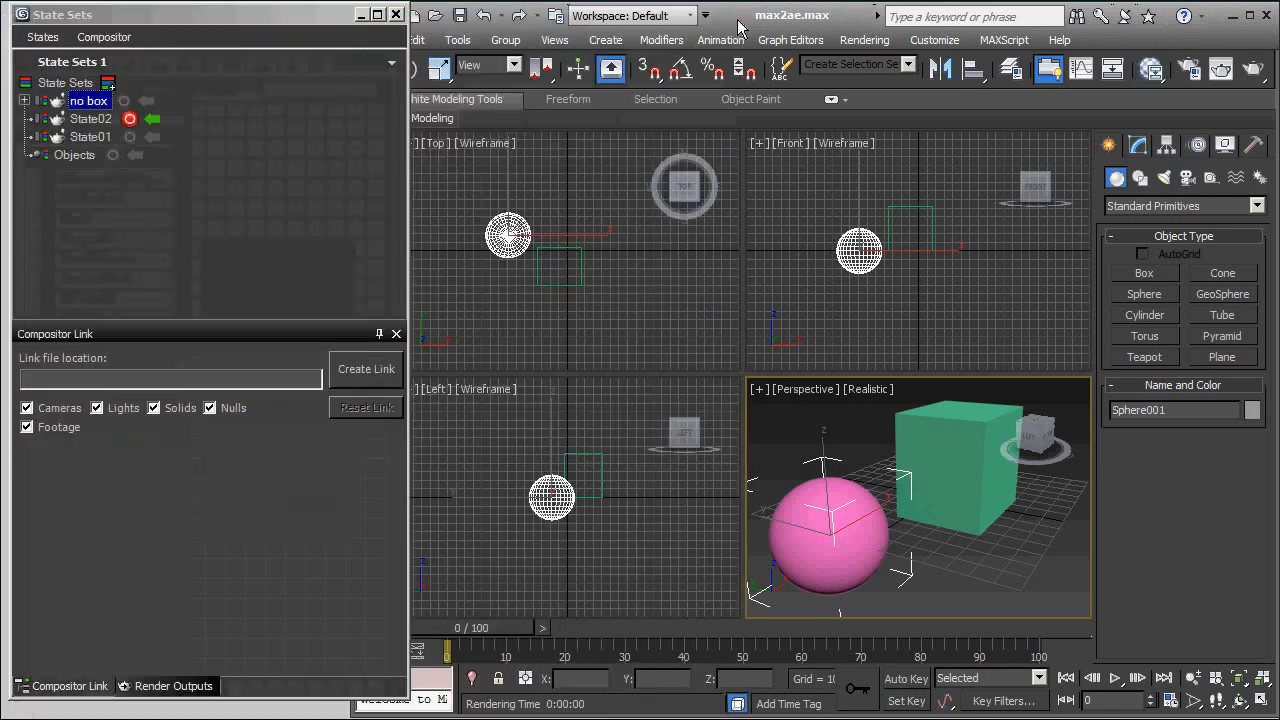
click(129, 119)
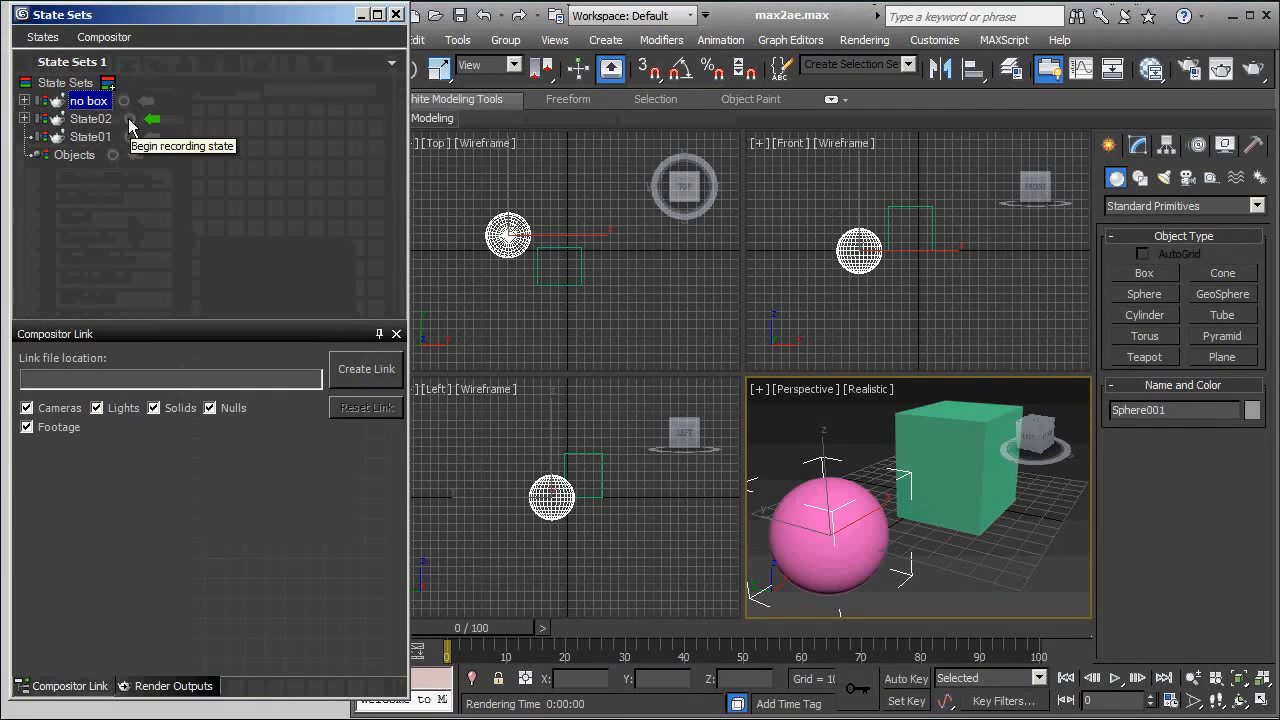
Step: Activate the "no box" state, State01 and State02 in turn to compare the sphere's material in the viewport
click(147, 101)
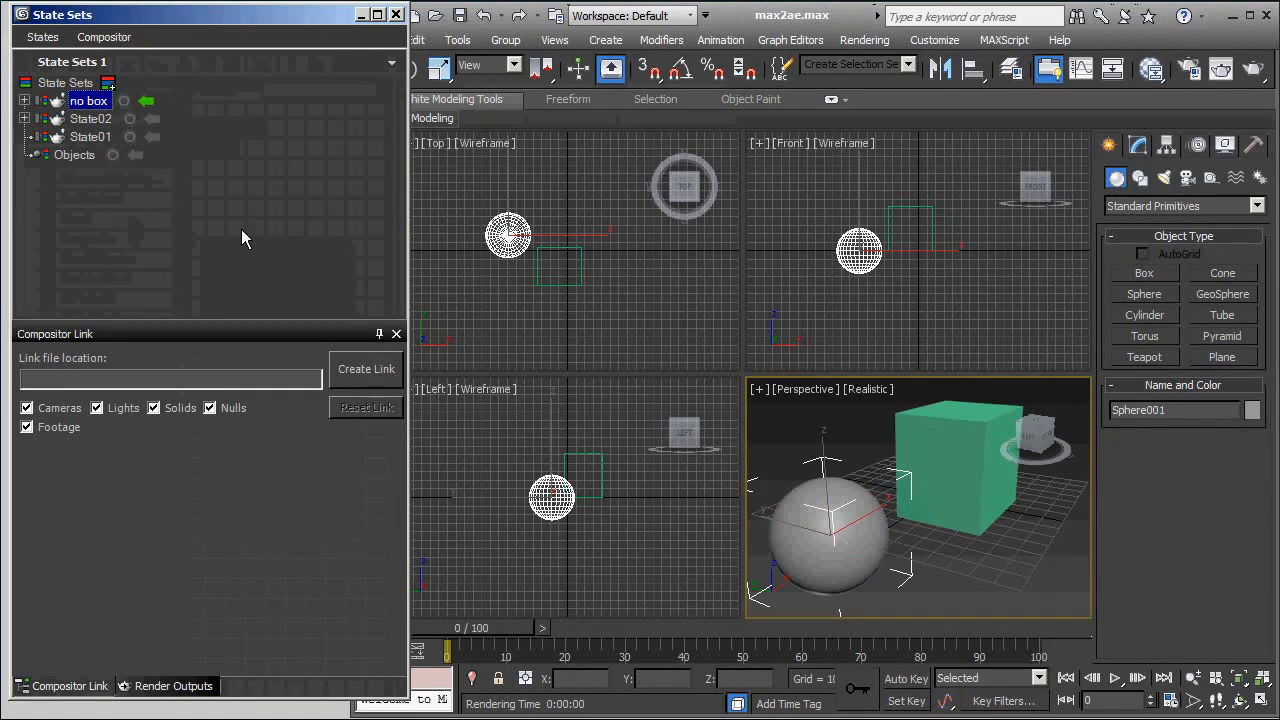
click(151, 137)
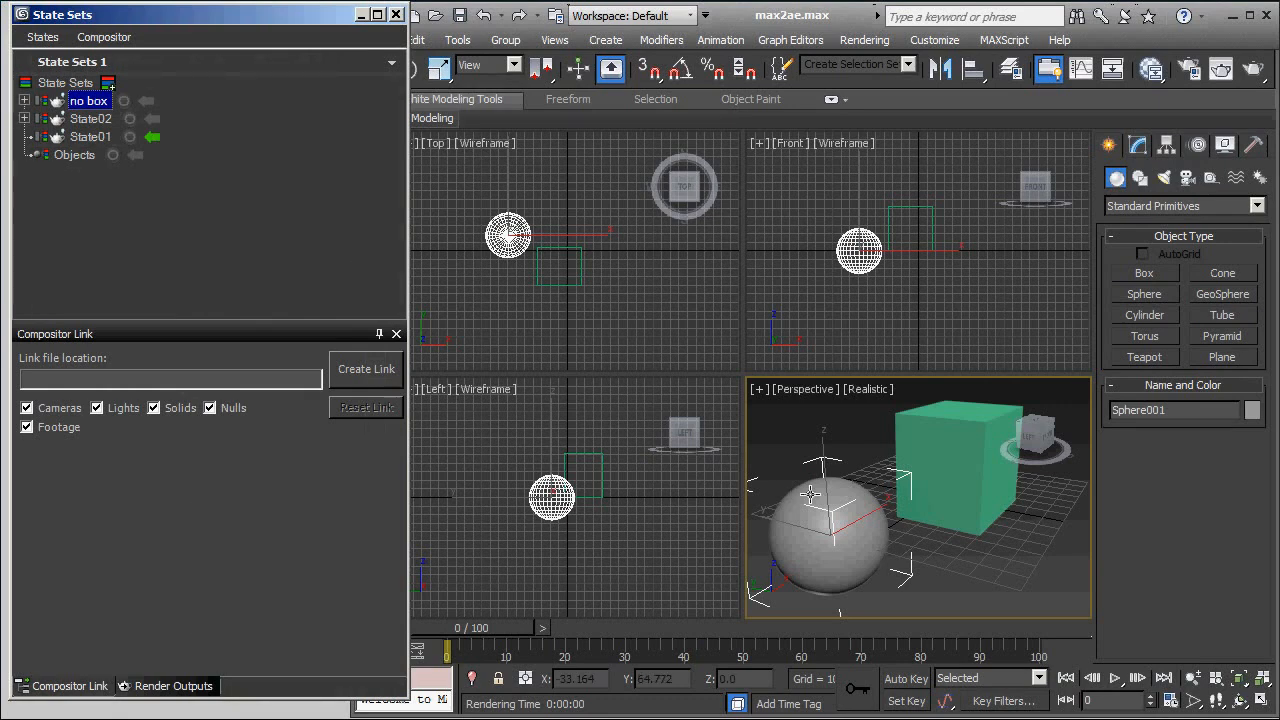
click(150, 120)
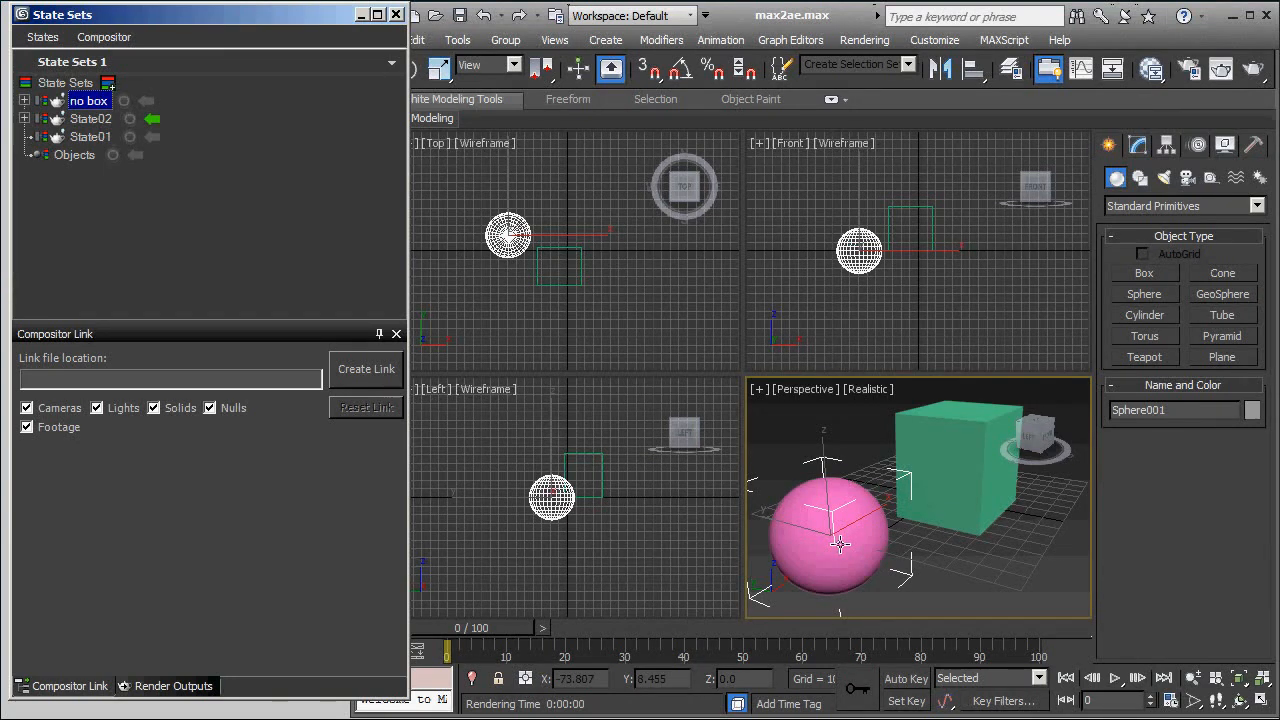
Step: Rename State02 to "pink ball"
click(101, 121)
click(101, 121)
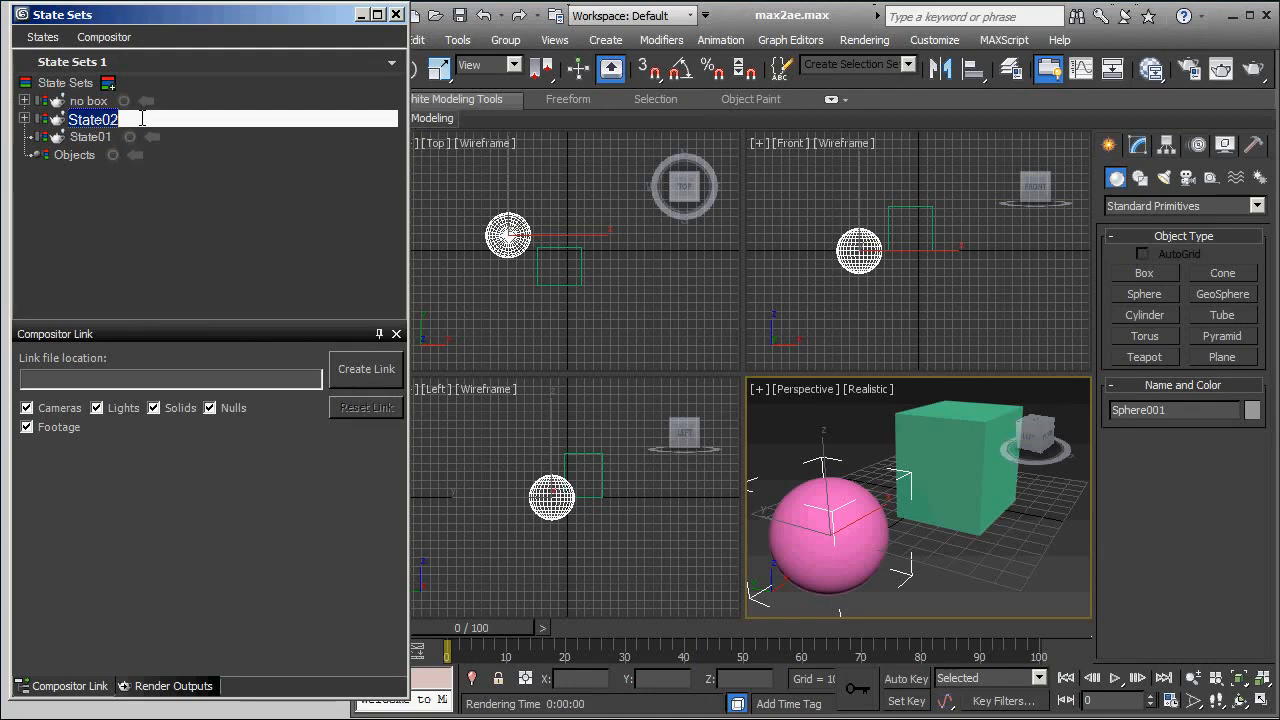
text(pink ball)
key(Return)
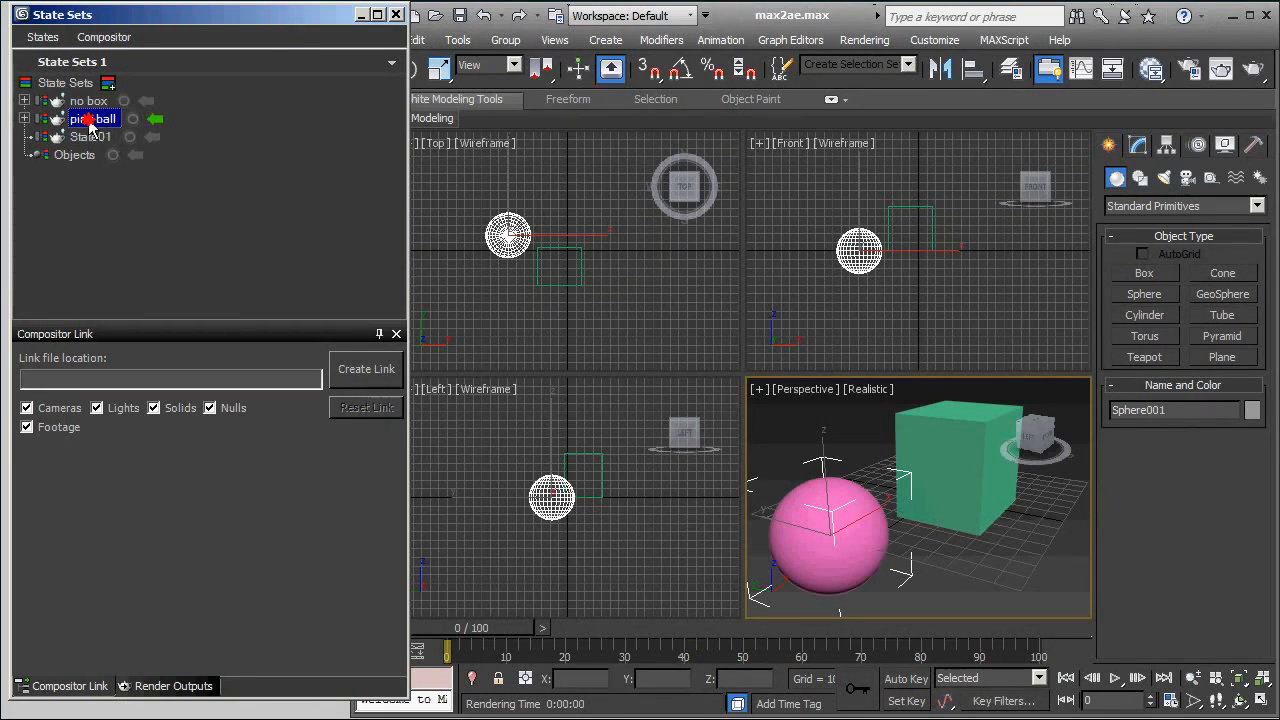
Step: Nest the pink ball state under the "no box" state and activate it
drag(89, 124, 93, 113)
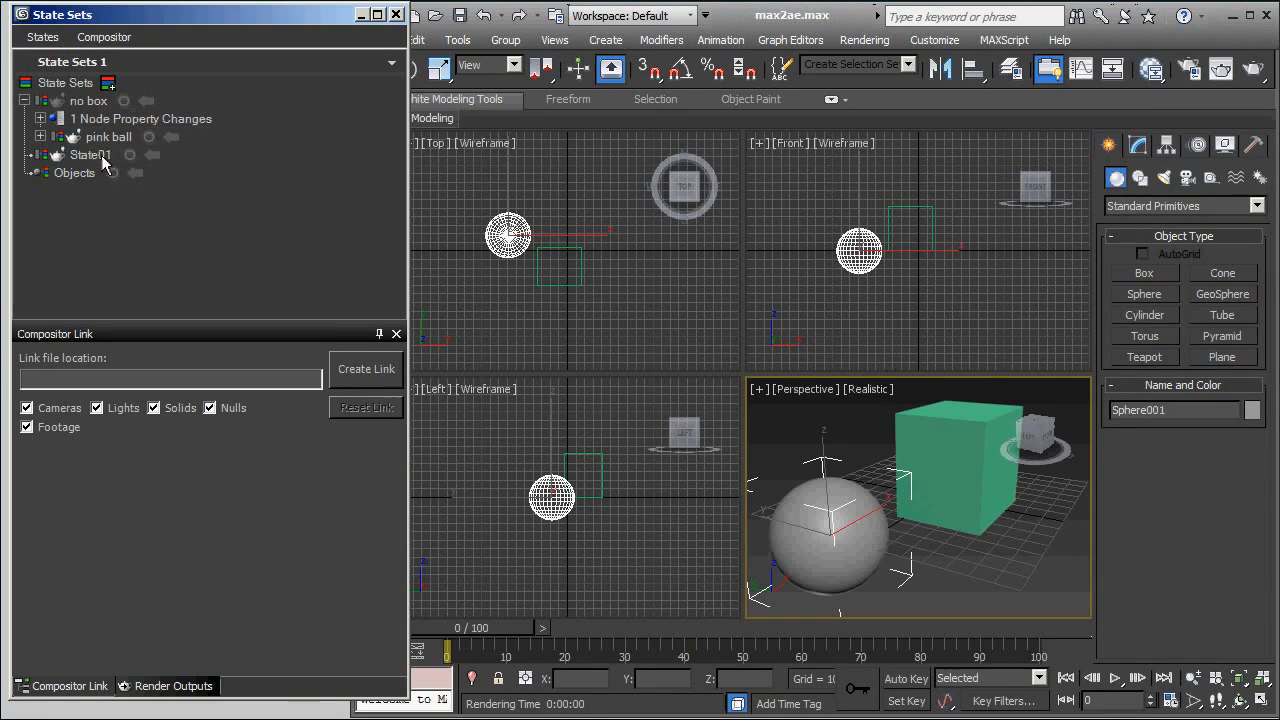
click(106, 138)
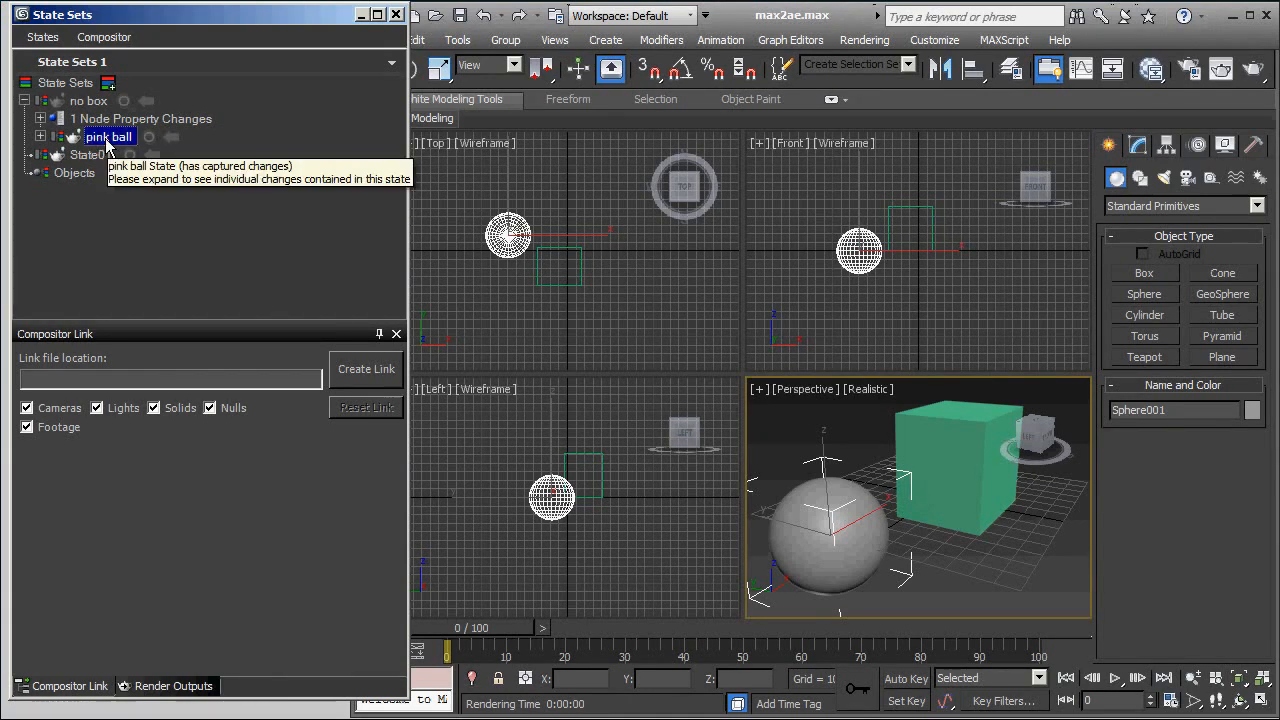
click(170, 139)
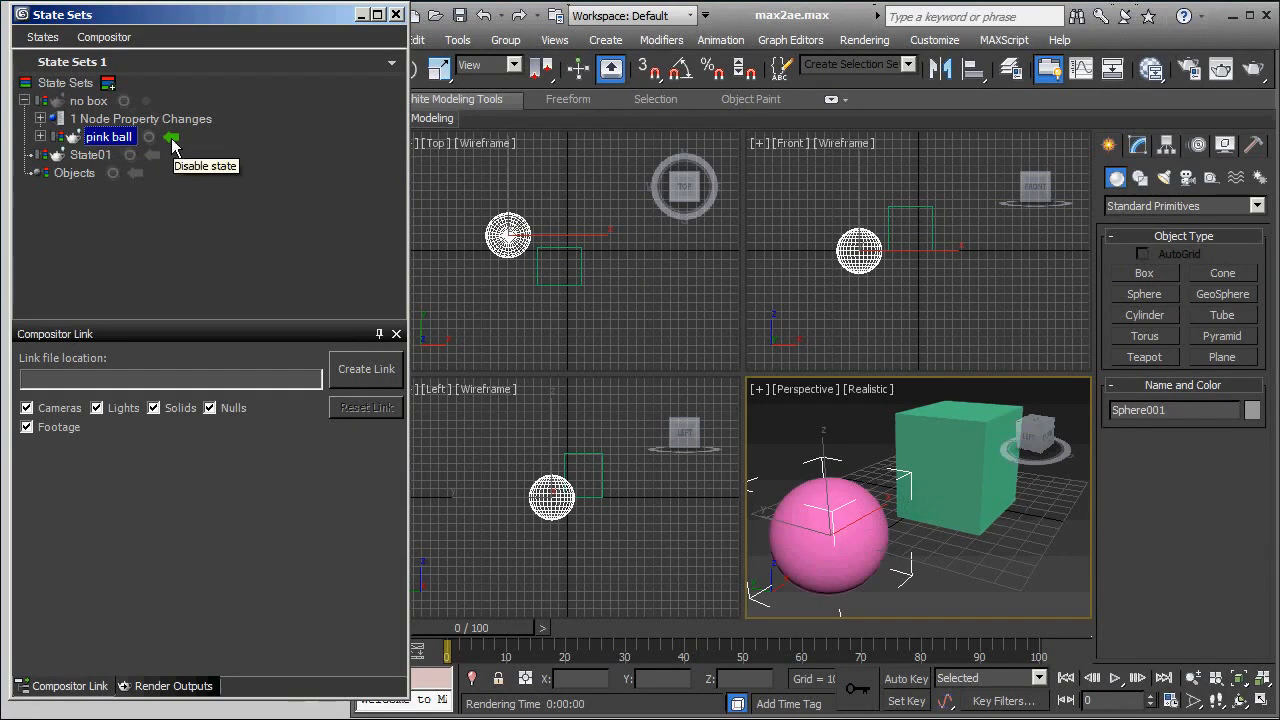
Step: Render the nested pink ball state on its own and close the rendered frame
right_click(110, 138)
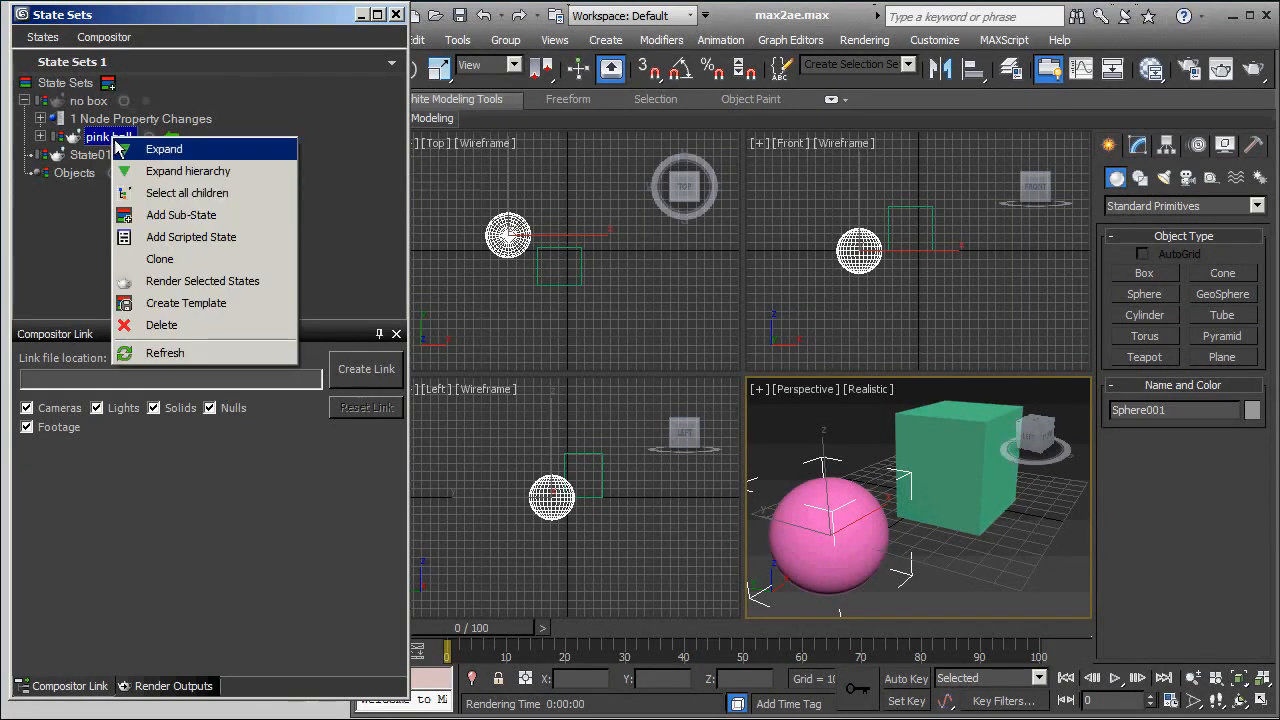
click(229, 282)
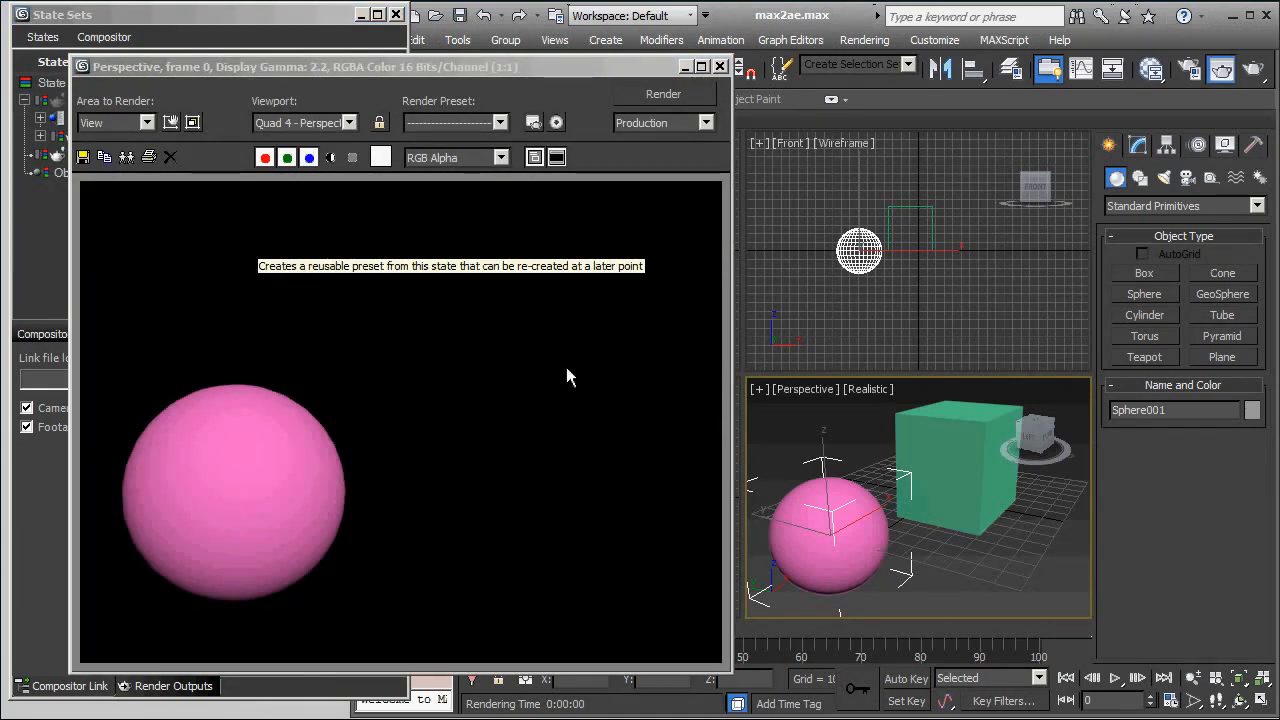
click(719, 66)
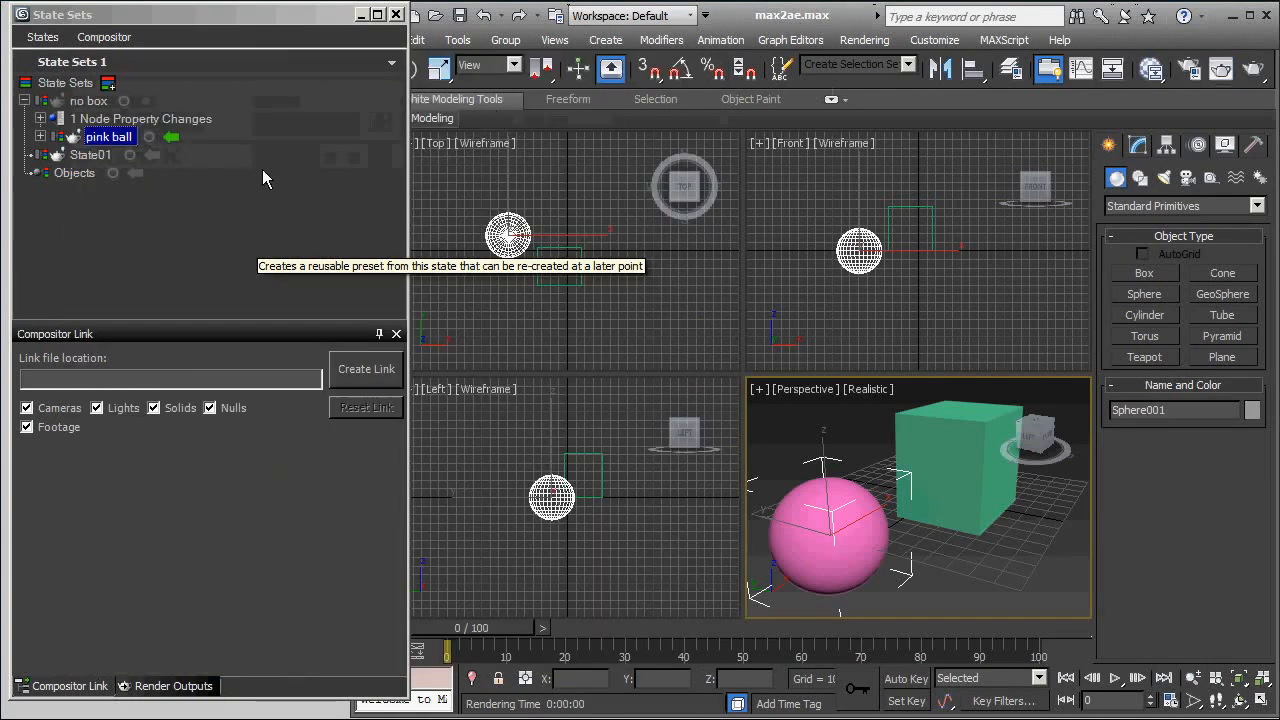
Step: Move the pink ball state out of "no box", back to the top level of the state list
click(104, 143)
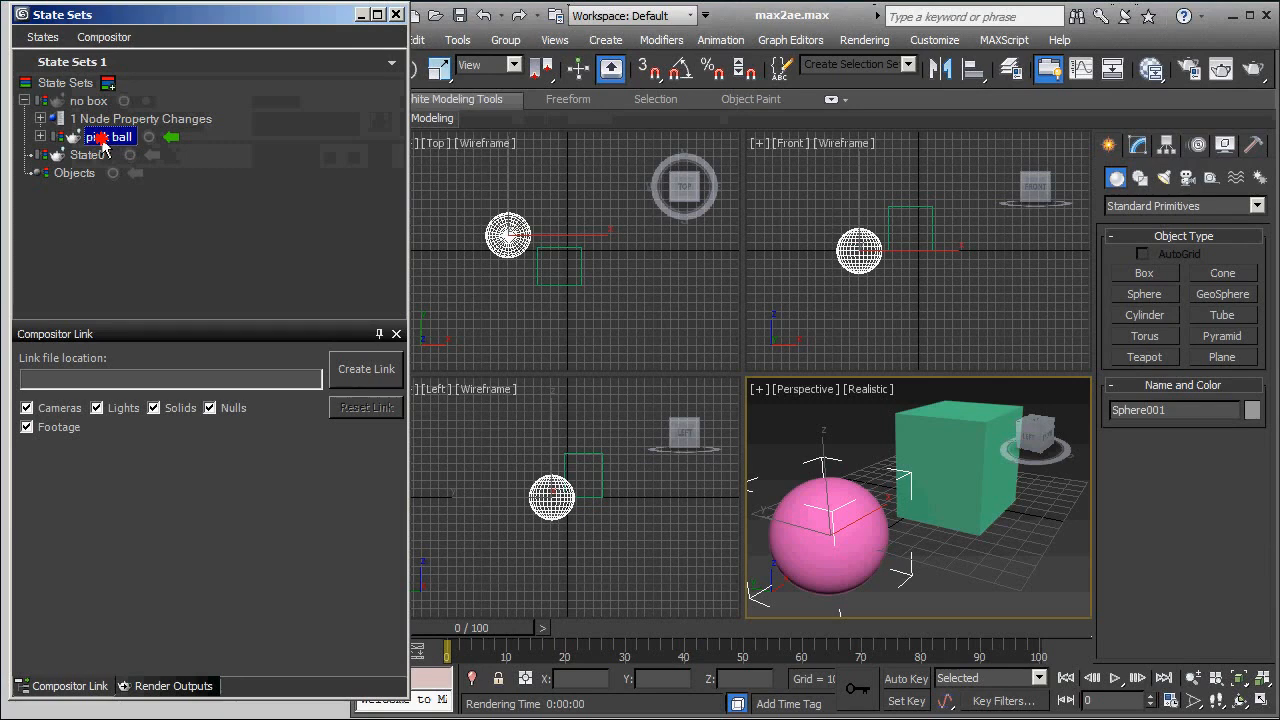
mouse_move(104, 143)
mouse_down()
mouse_move(80, 135)
mouse_move(89, 152)
mouse_up()
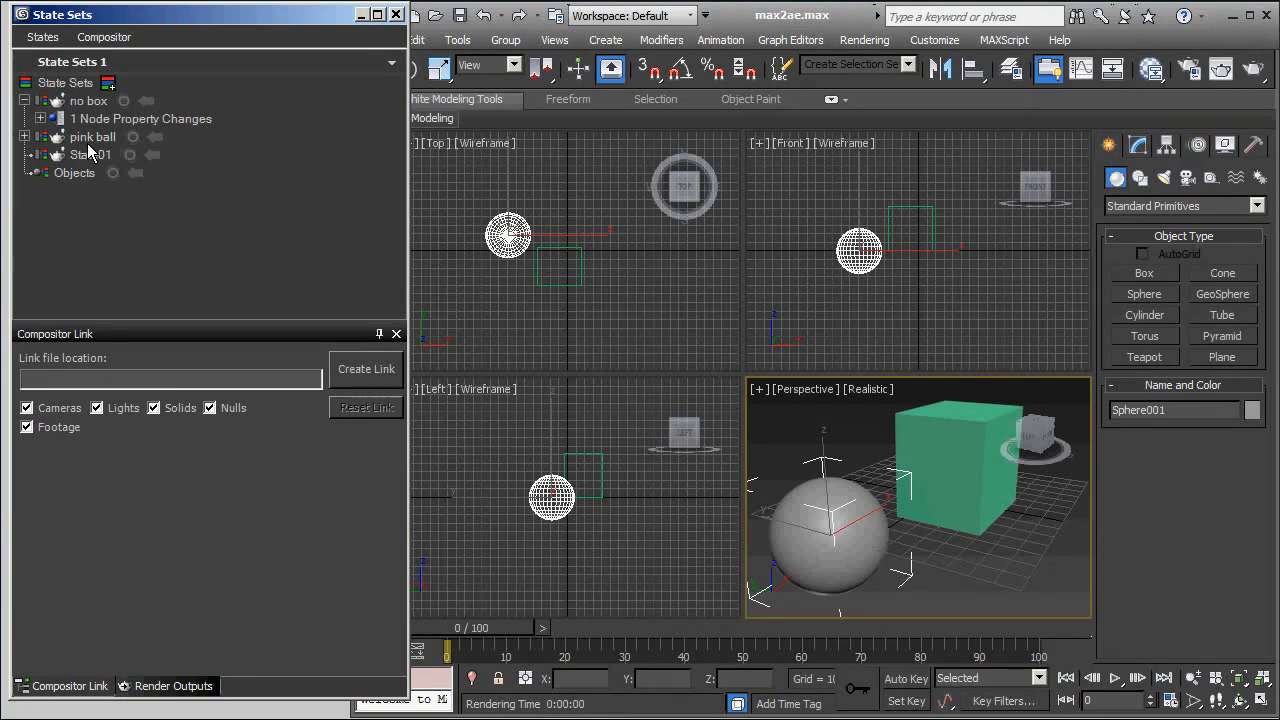
Step: Move the box along X toward the sphere to about X -49.4, shifting the State Sets window aside and back
click(965, 427)
drag(317, 21, 261, 55)
click(375, 68)
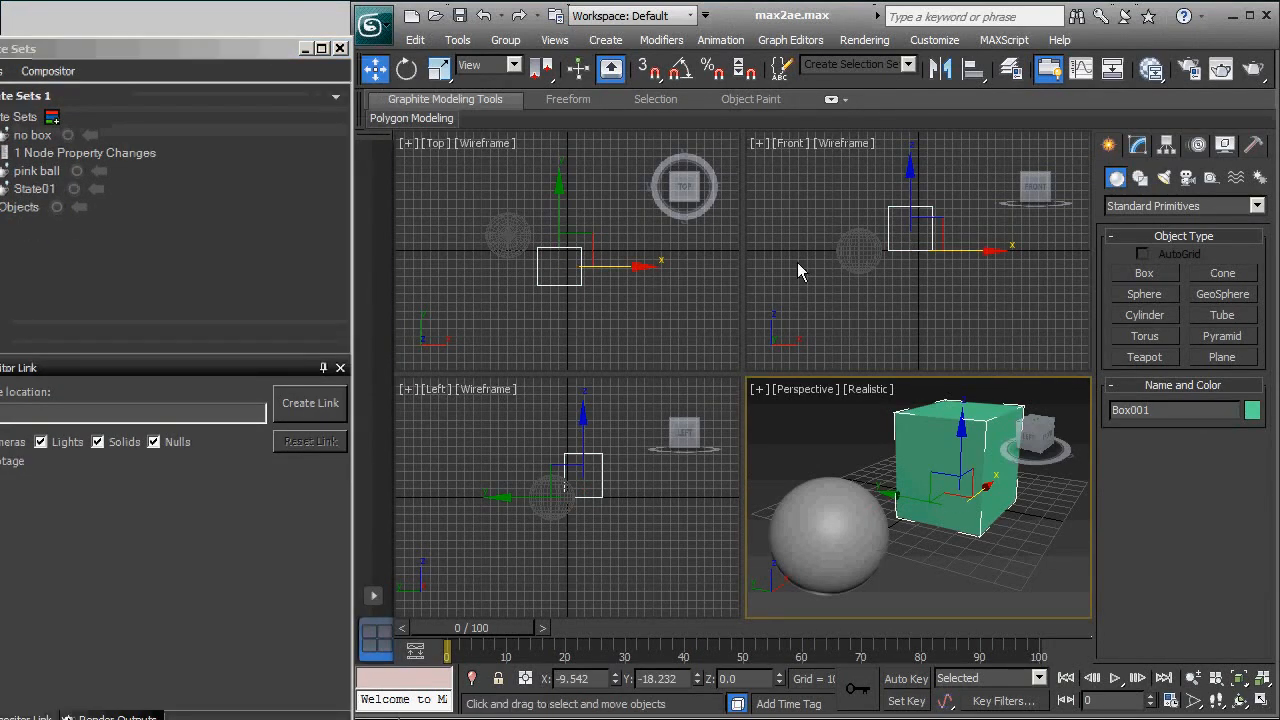
drag(974, 462, 957, 501)
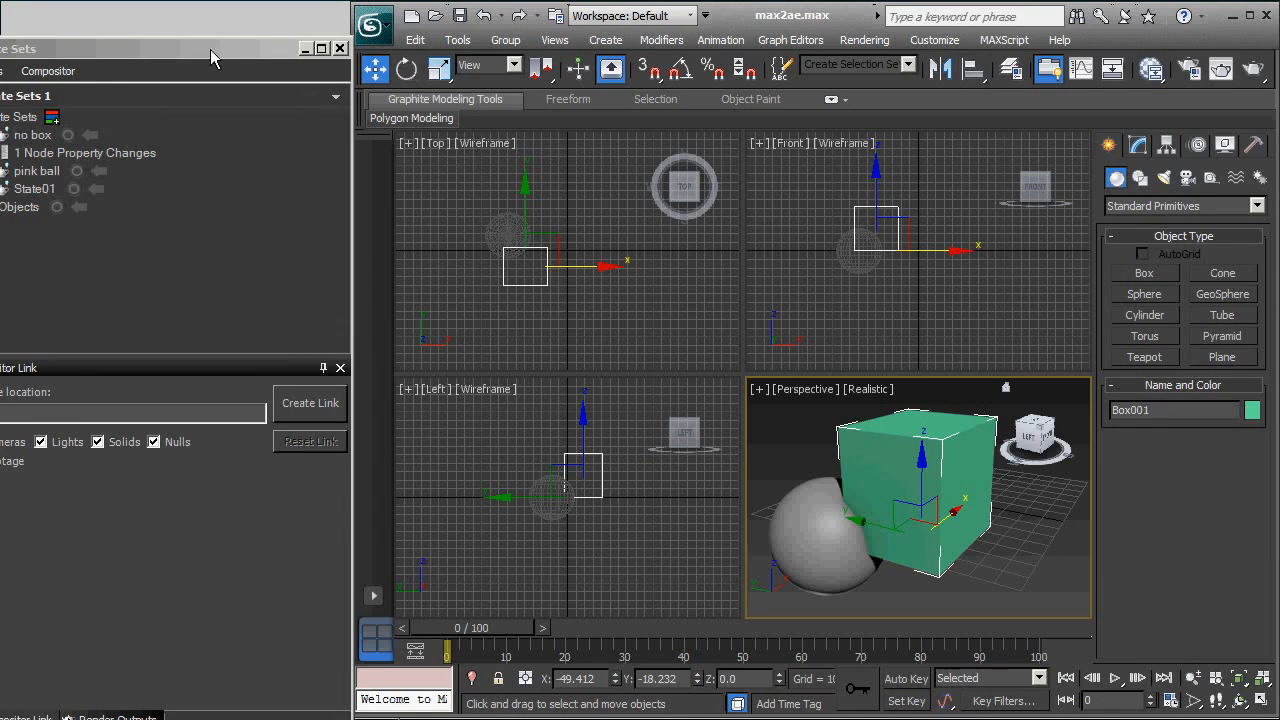
drag(214, 50, 257, 14)
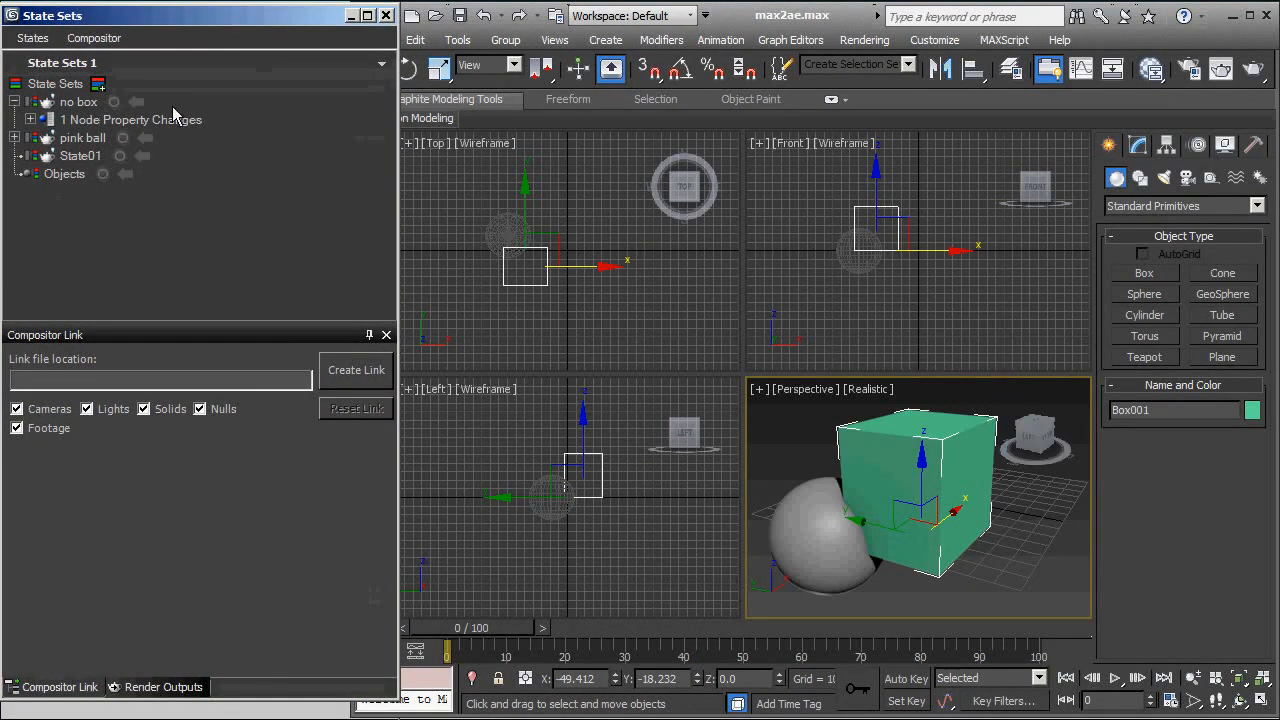
Step: Activate the pink ball state and State01 in turn to check whether they affect the box's position
click(145, 137)
click(143, 156)
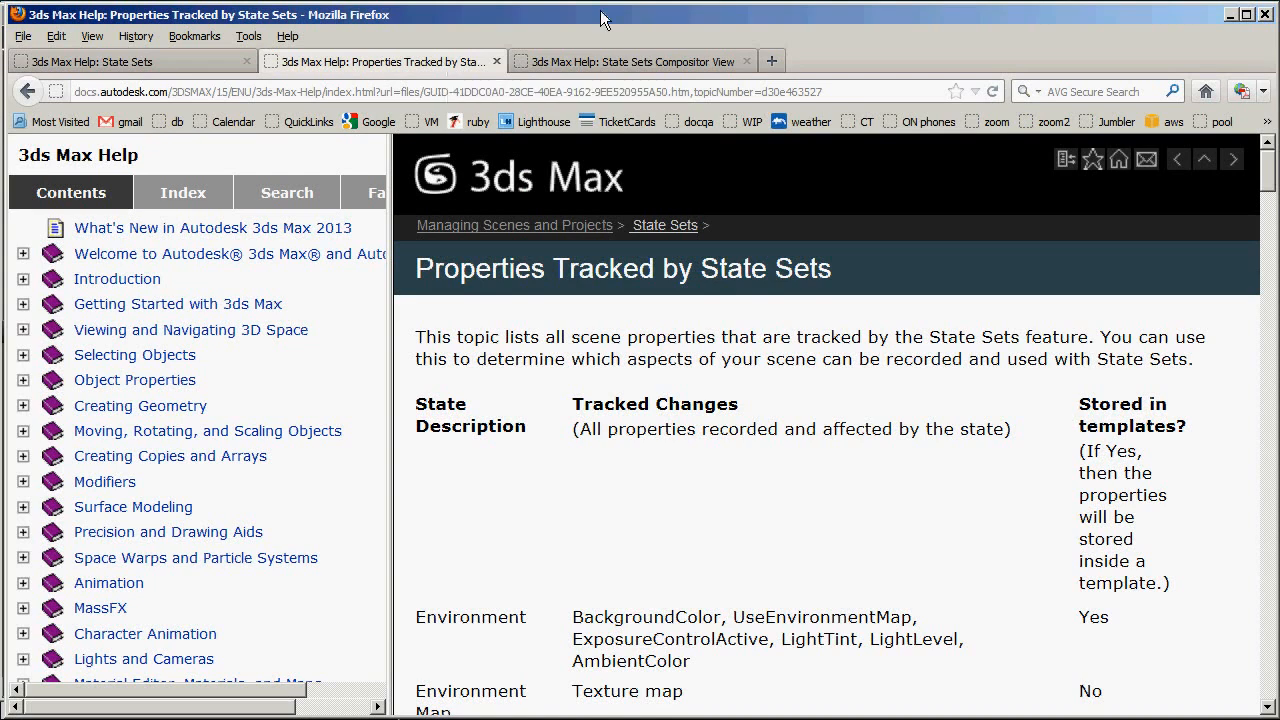
Step: Switch to Firefox, examine the help list of properties tracked by State Sets, and minimize the browser
drag(1269, 178, 1275, 339)
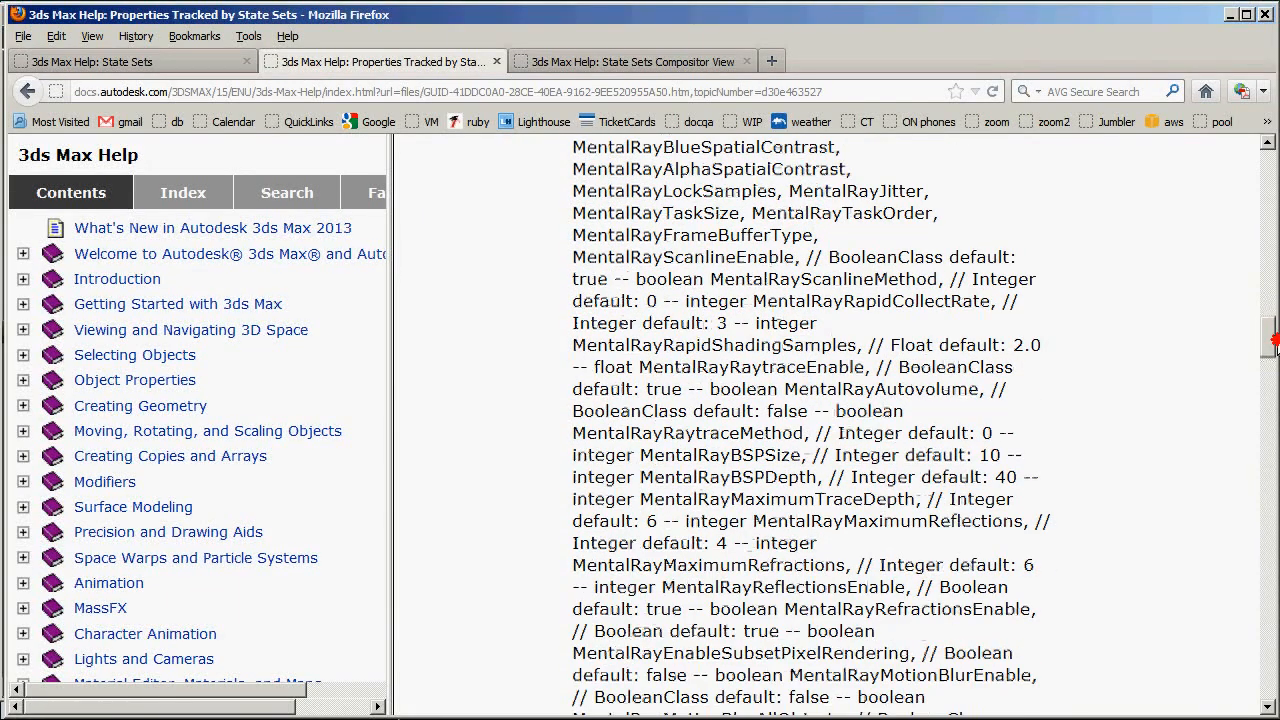
click(1231, 17)
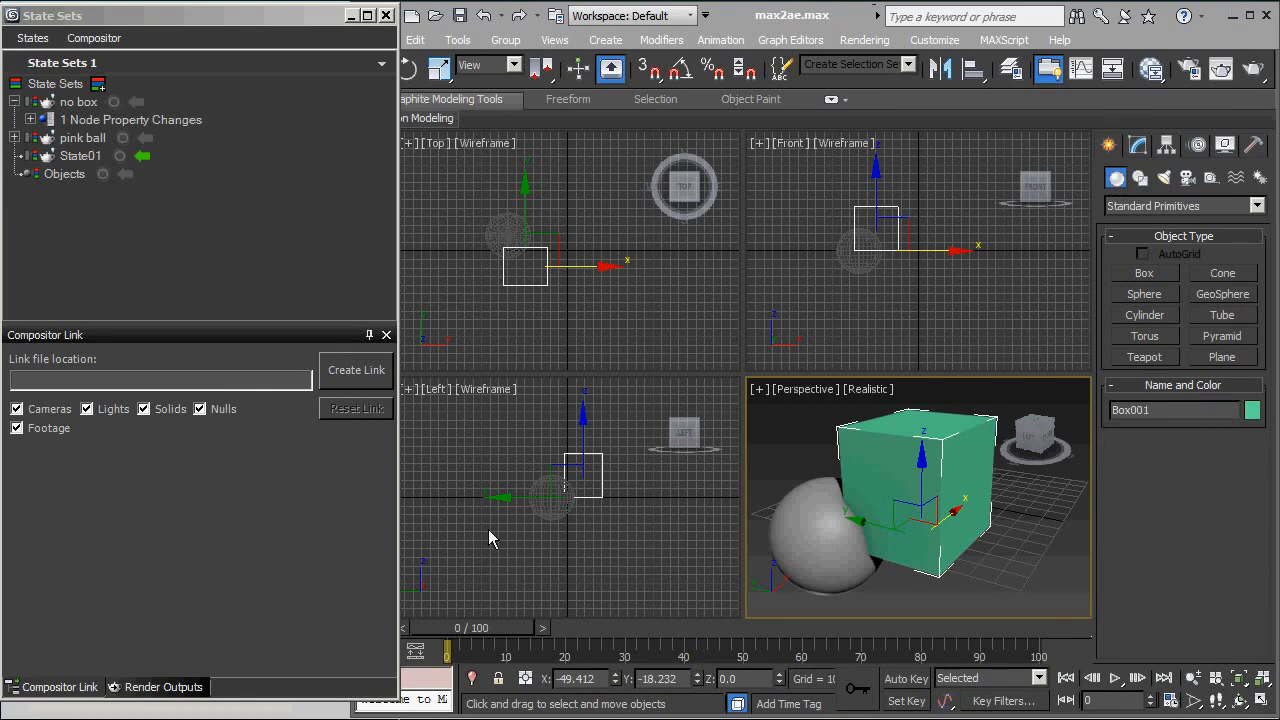
Step: Set the render output path of the states to D:\ccow\max2ae\out with the file pattern {stateName}_output.tga
click(165, 687)
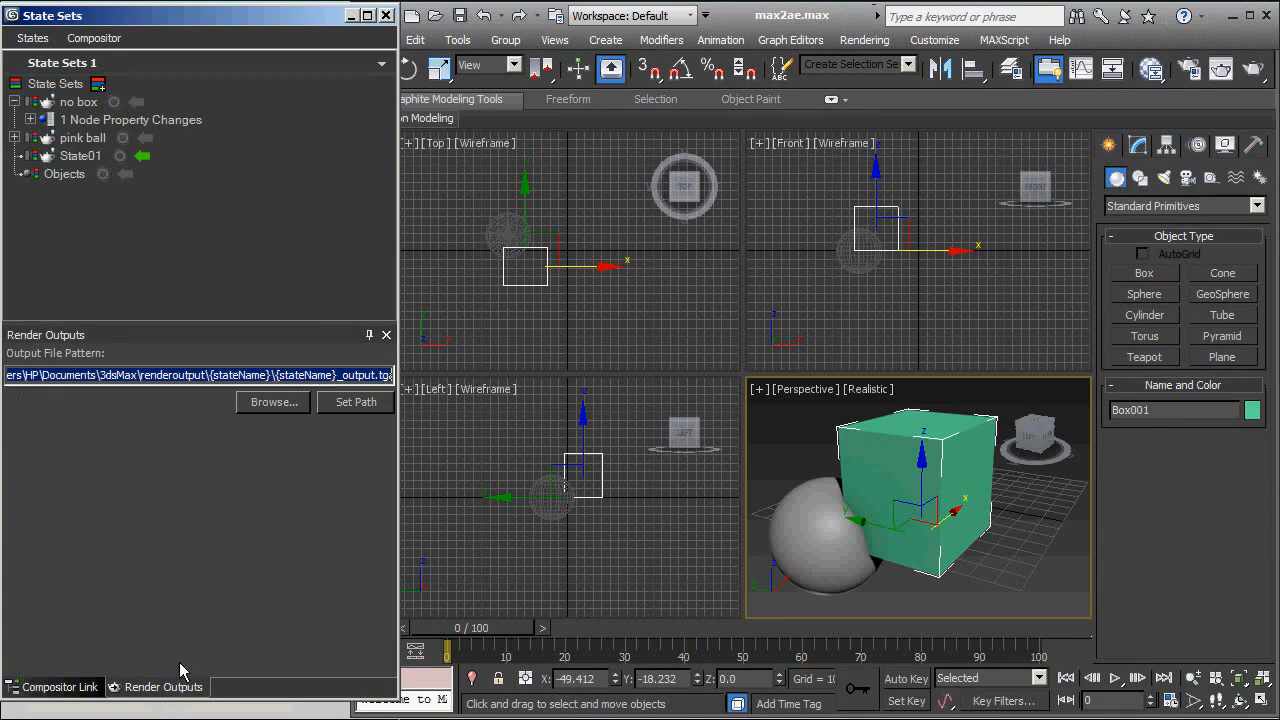
click(36, 40)
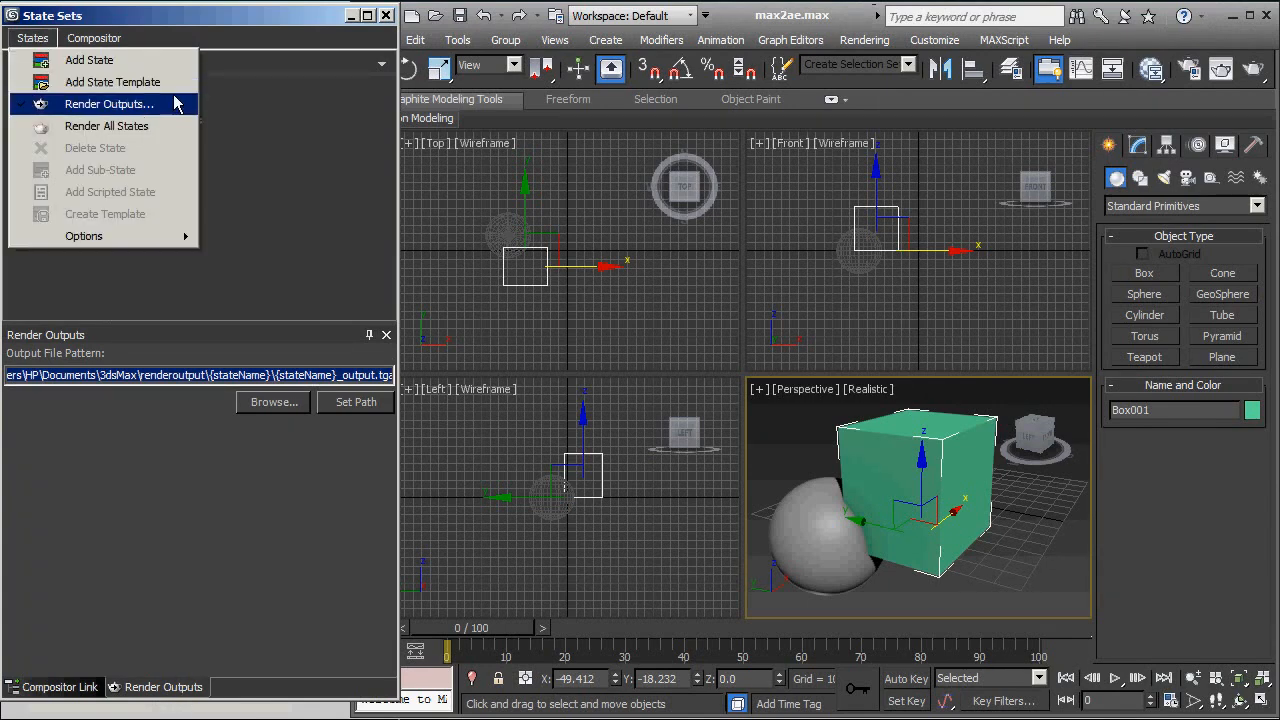
click(226, 32)
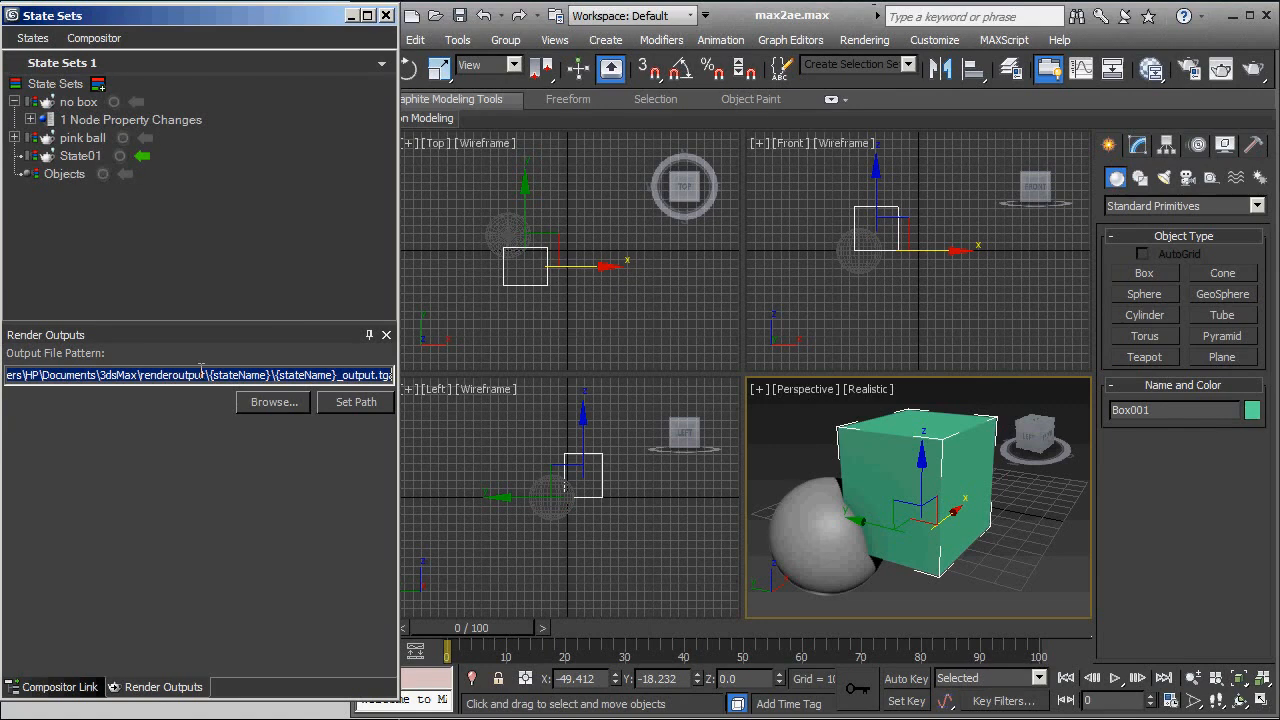
click(279, 402)
click(106, 507)
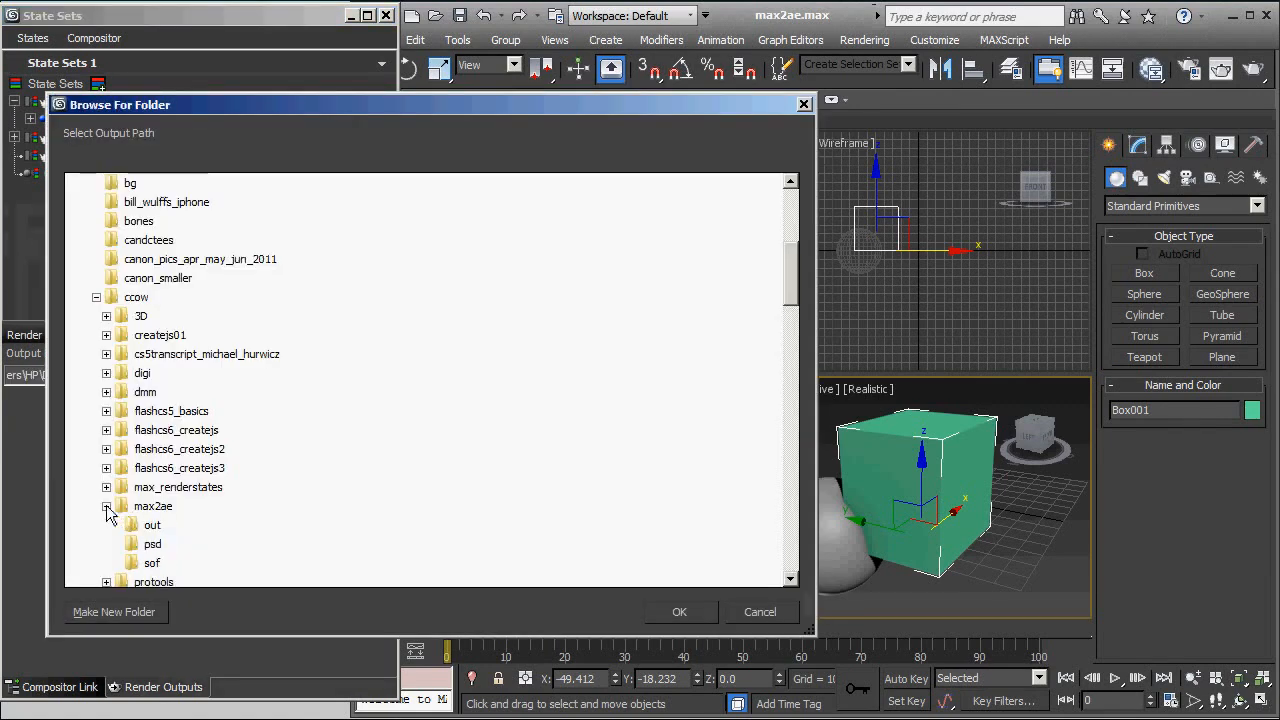
click(152, 526)
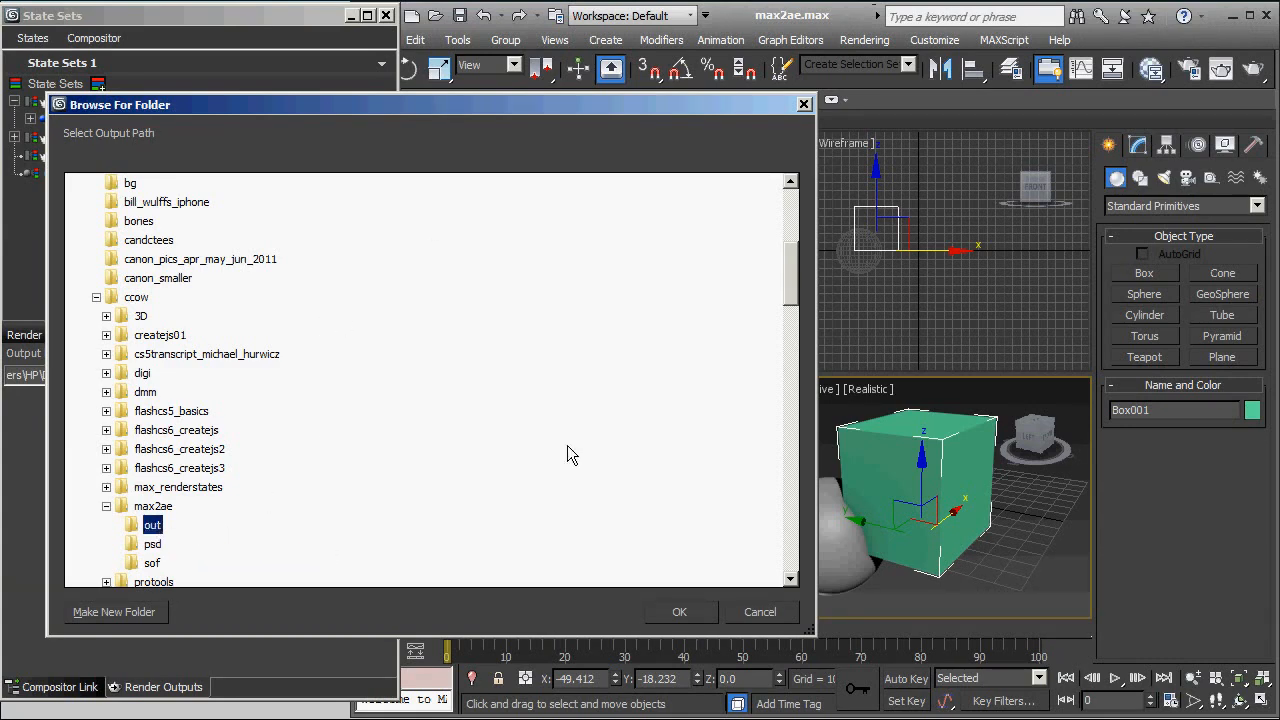
click(680, 610)
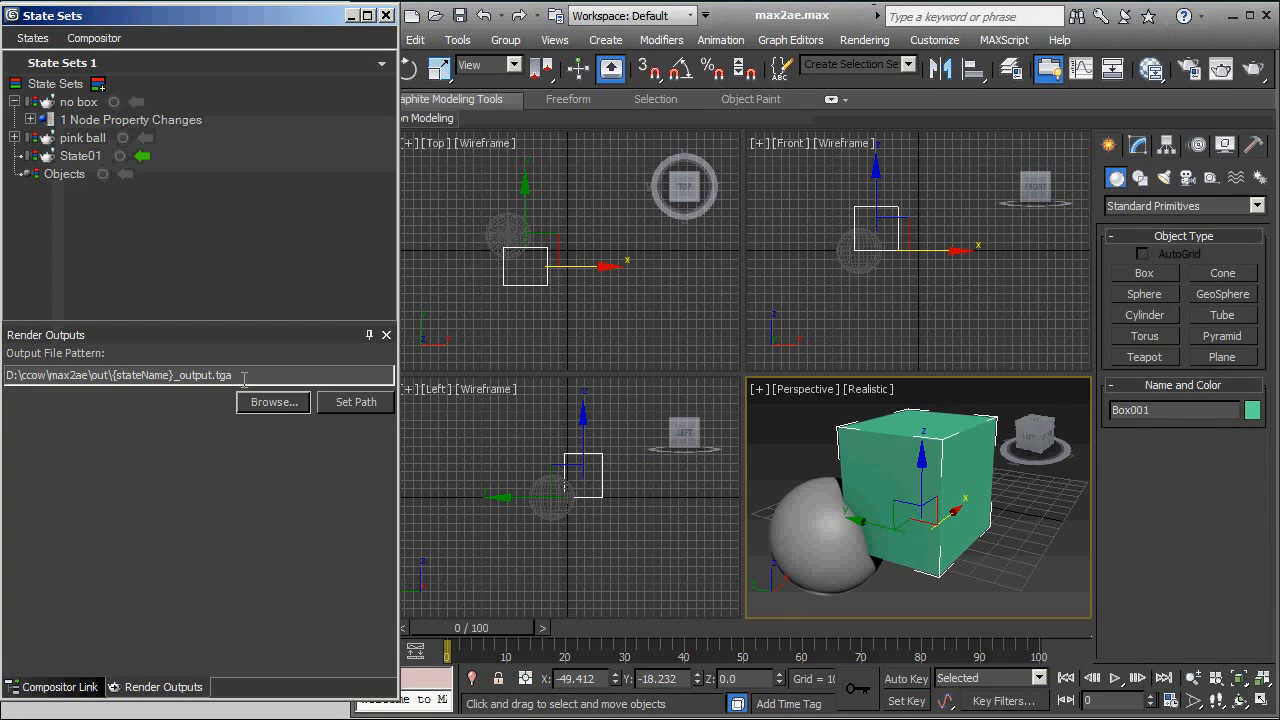
click(356, 402)
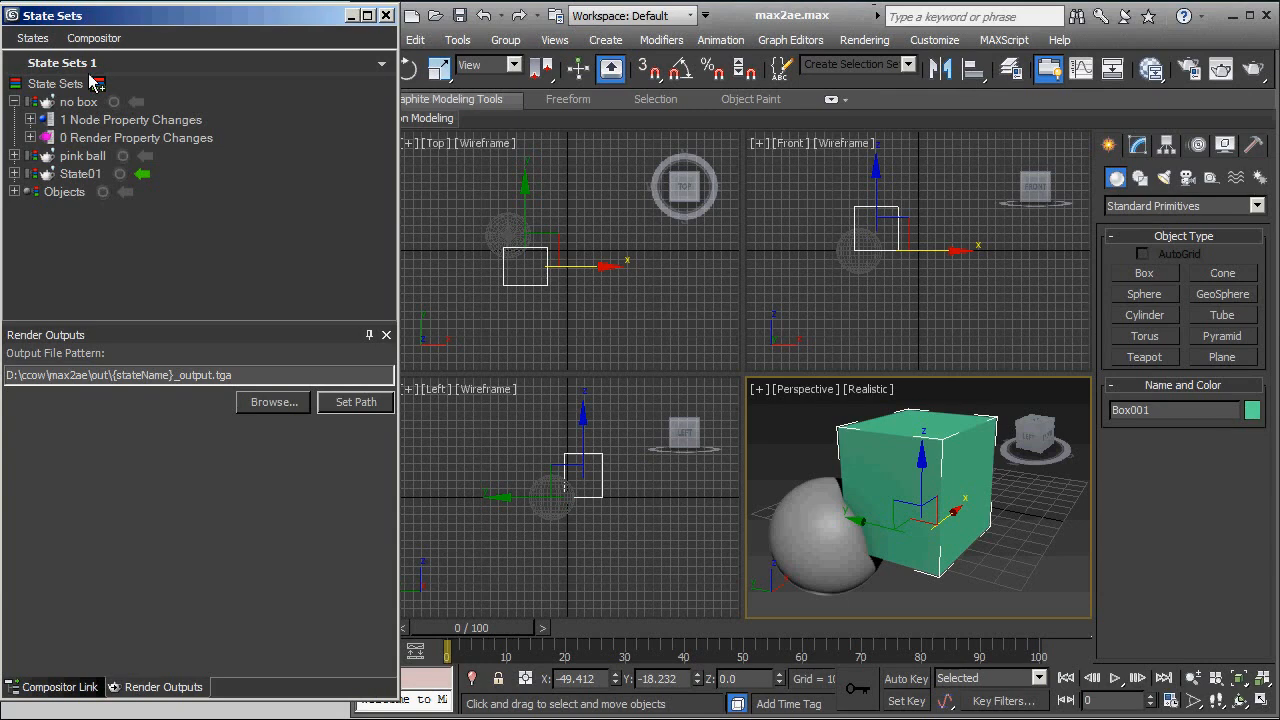
Step: Render all states to the output folder
click(36, 38)
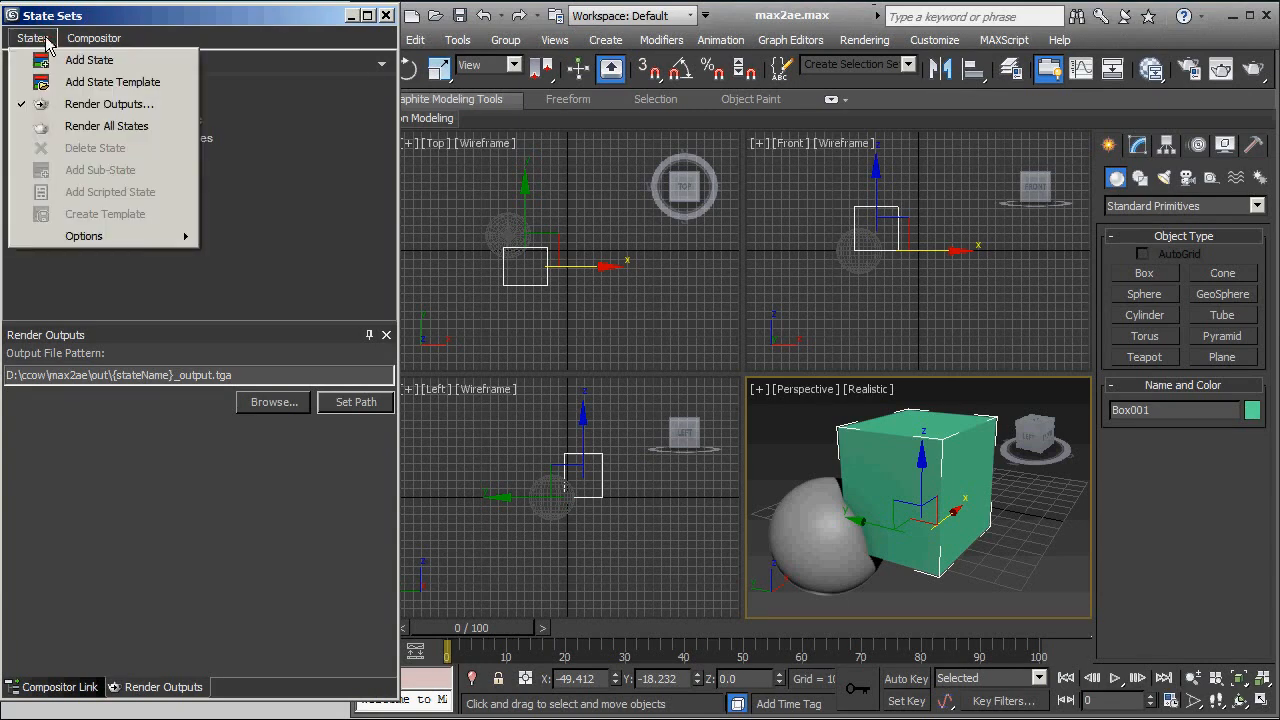
click(143, 127)
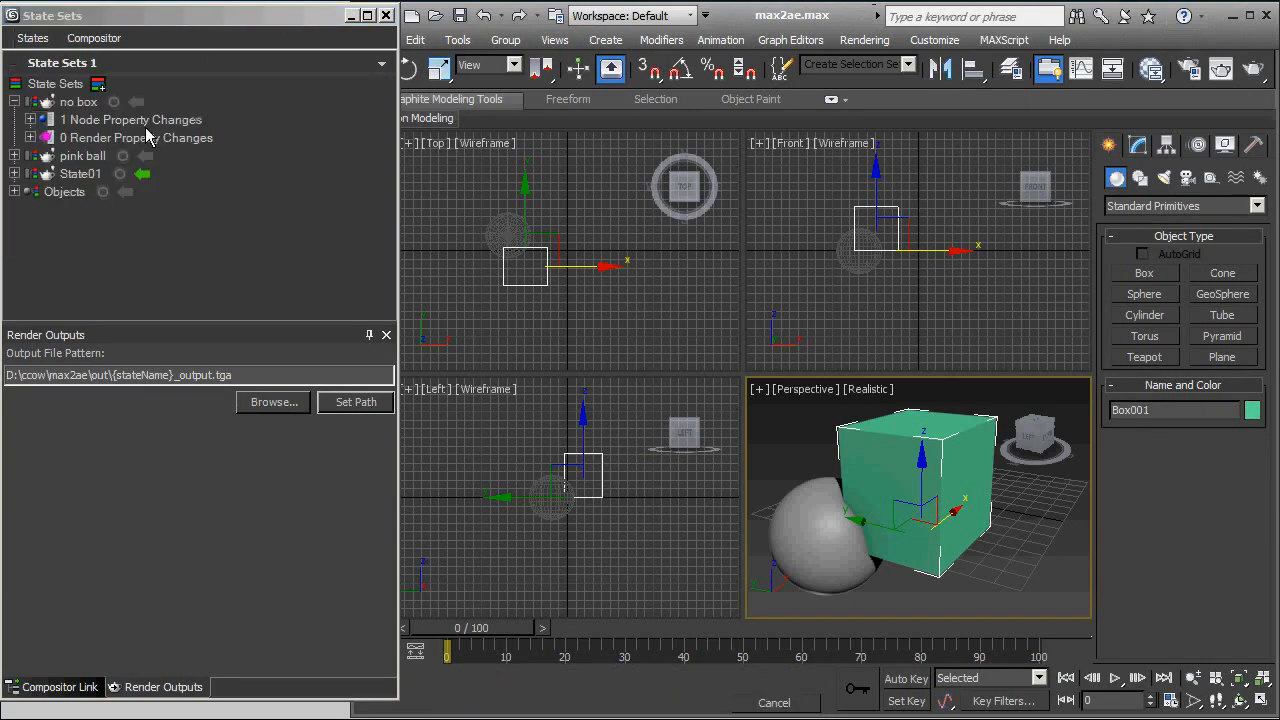
Step: Compare the rendered files in the max2ae "out" folder in Windows Explorer with the state list, and close the rendered frame
drag(0, 18, 668, 23)
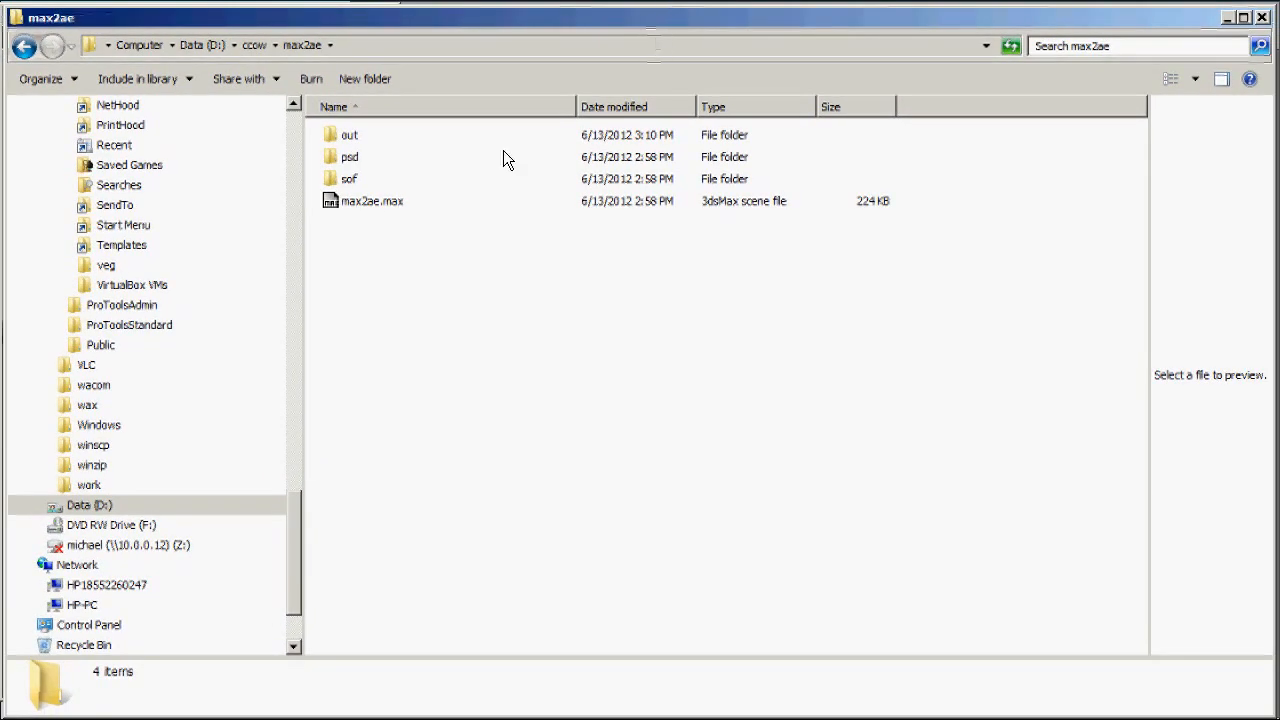
double_click(336, 135)
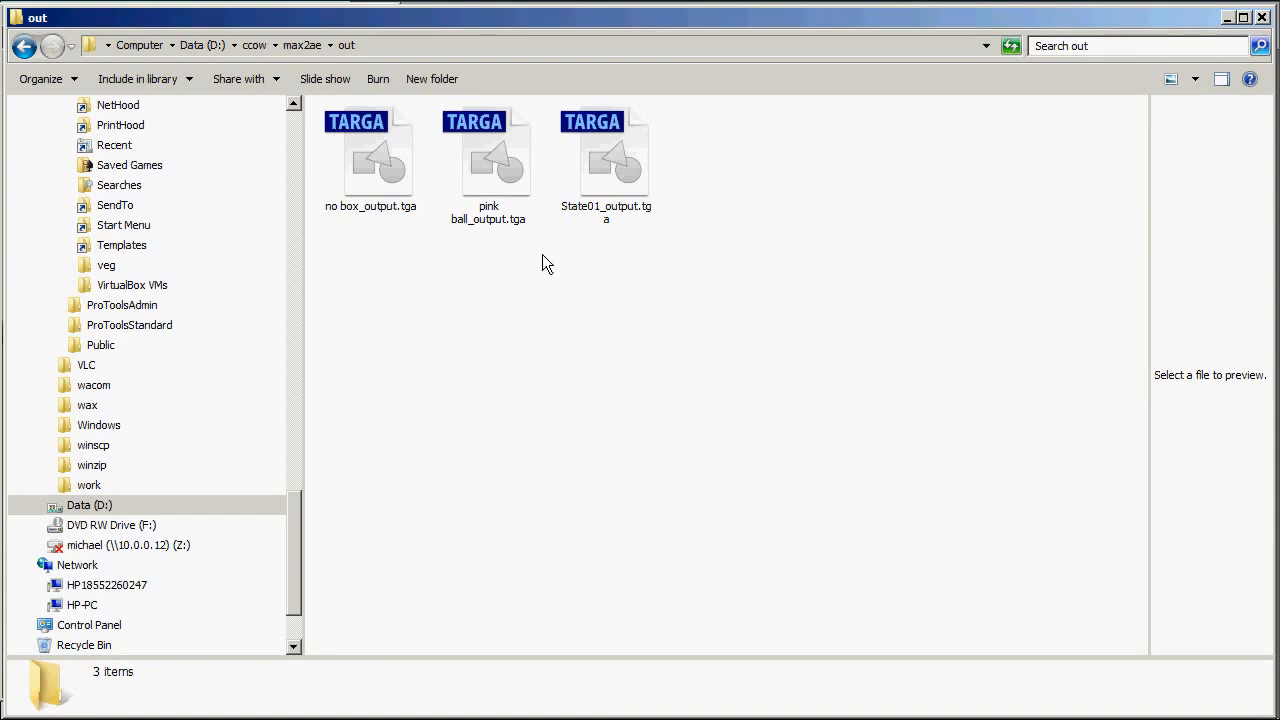
drag(289, 25, 783, 28)
click(438, 90)
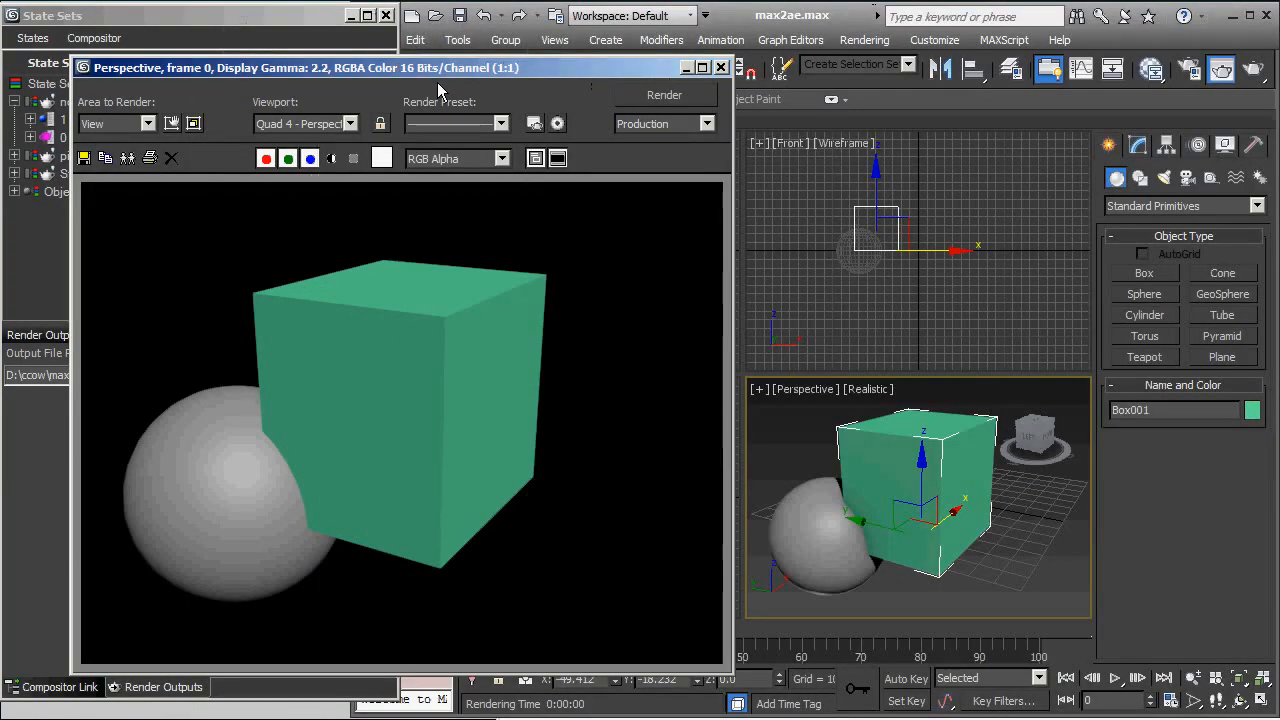
click(720, 67)
key(alt+Tab)
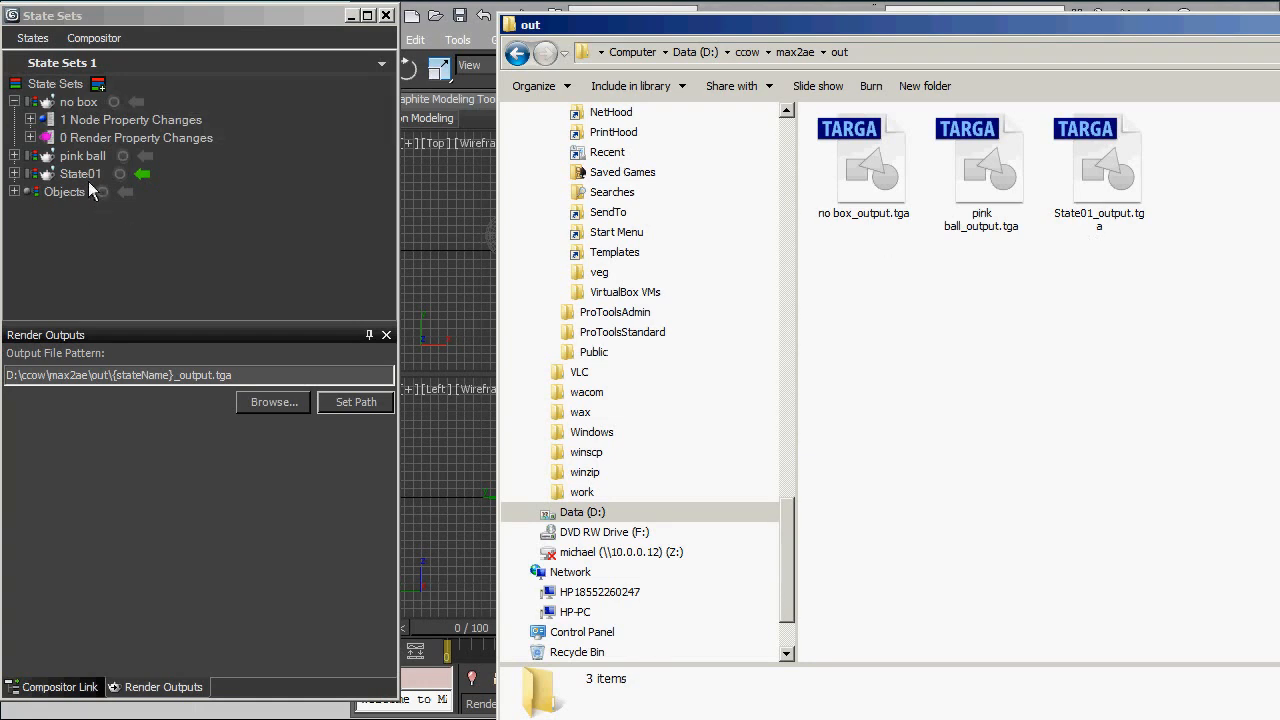
click(94, 124)
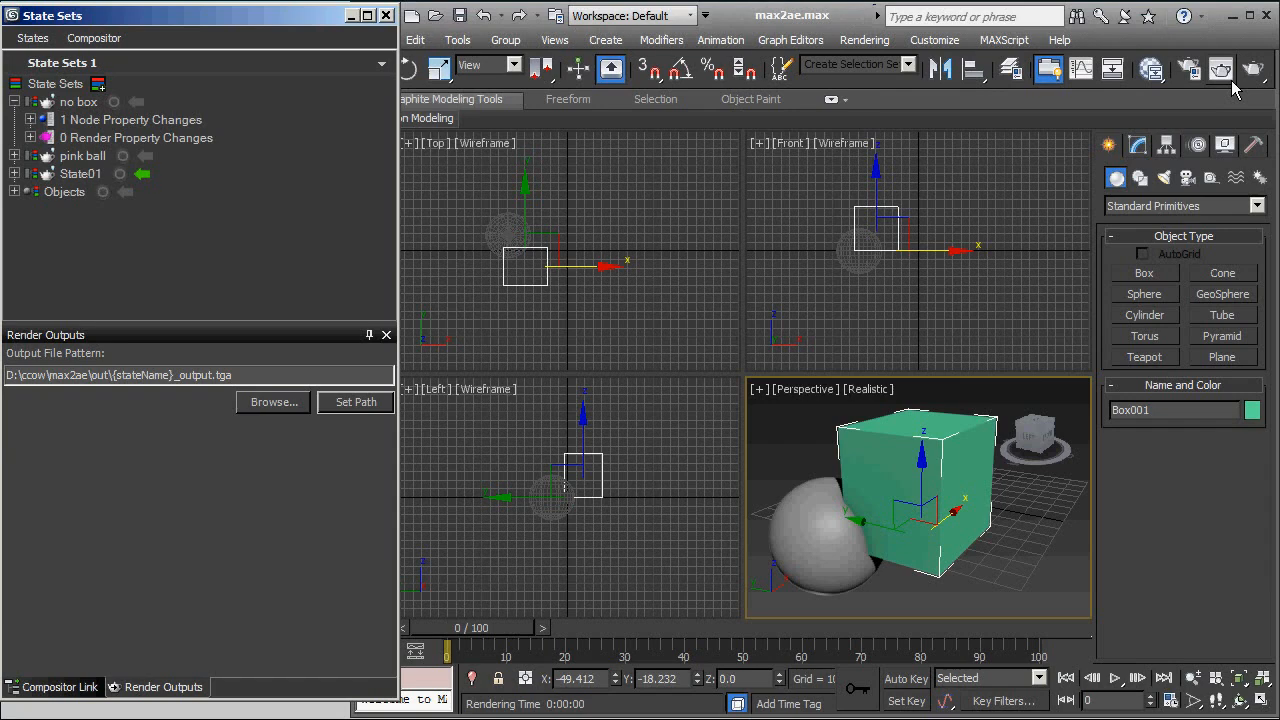
Step: Open the Compositor View and zoom to the Compositor Output node to examine its composite layers
click(99, 40)
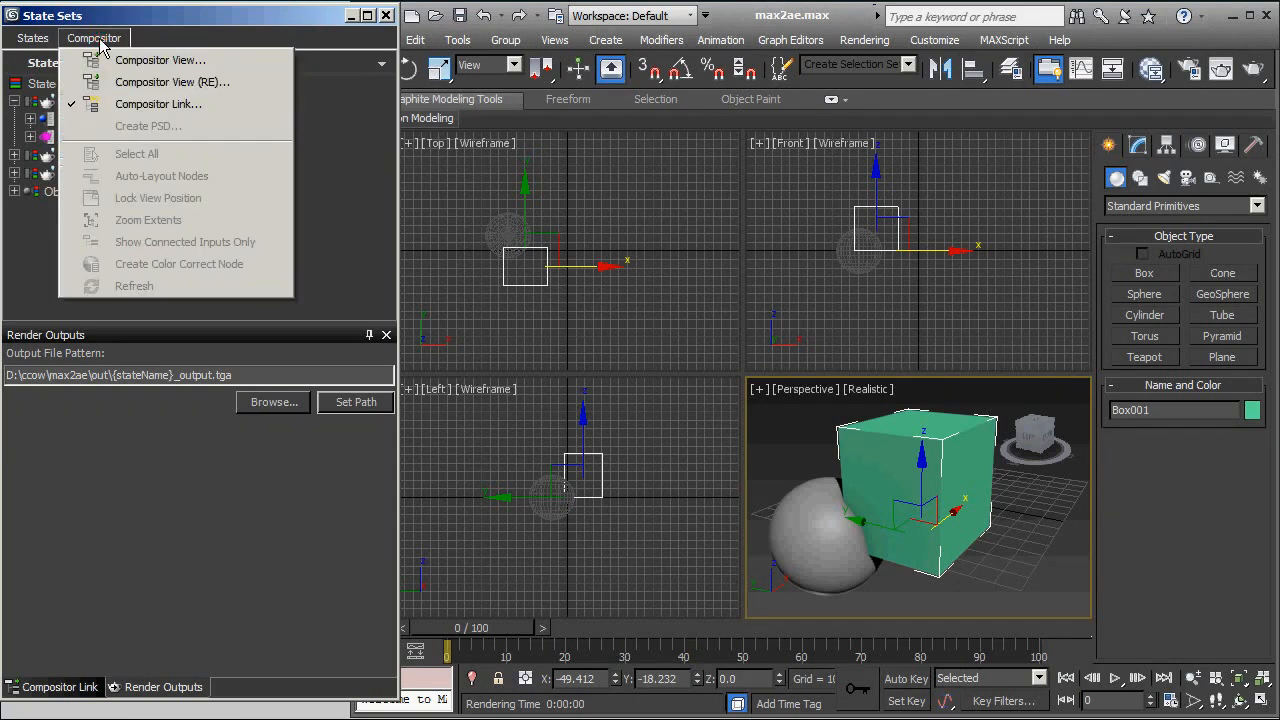
click(214, 59)
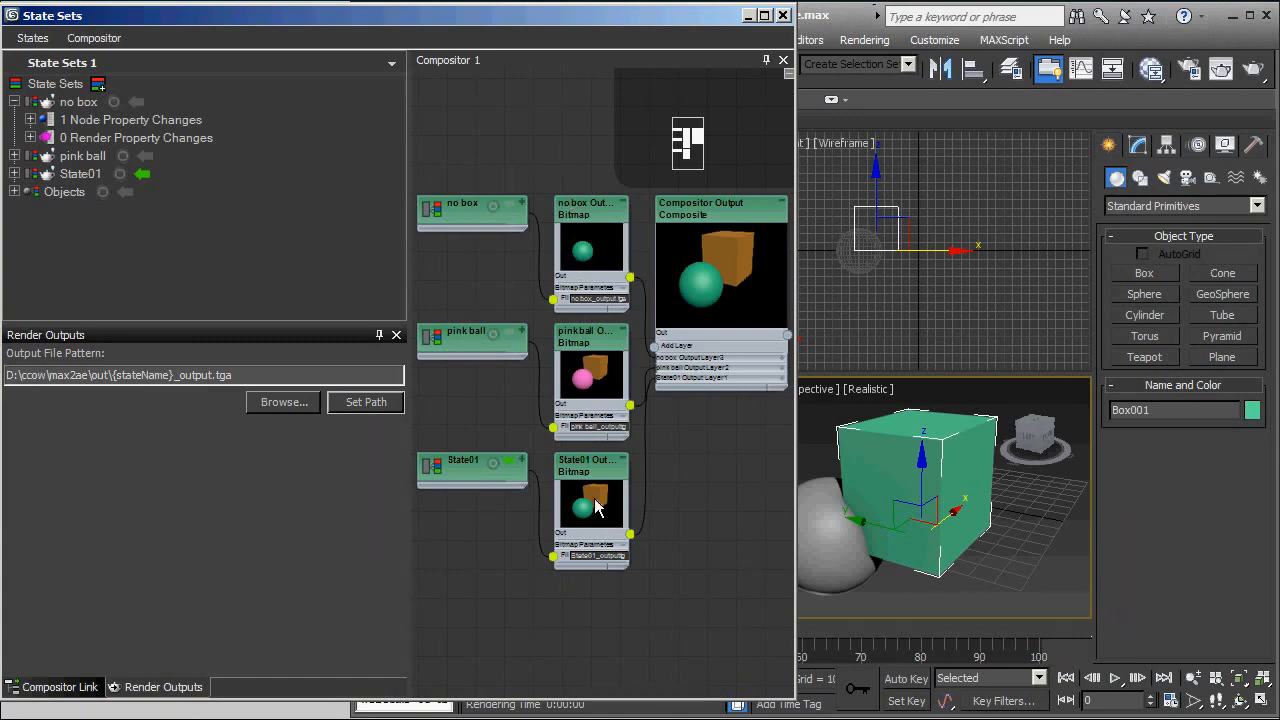
right_click(740, 214)
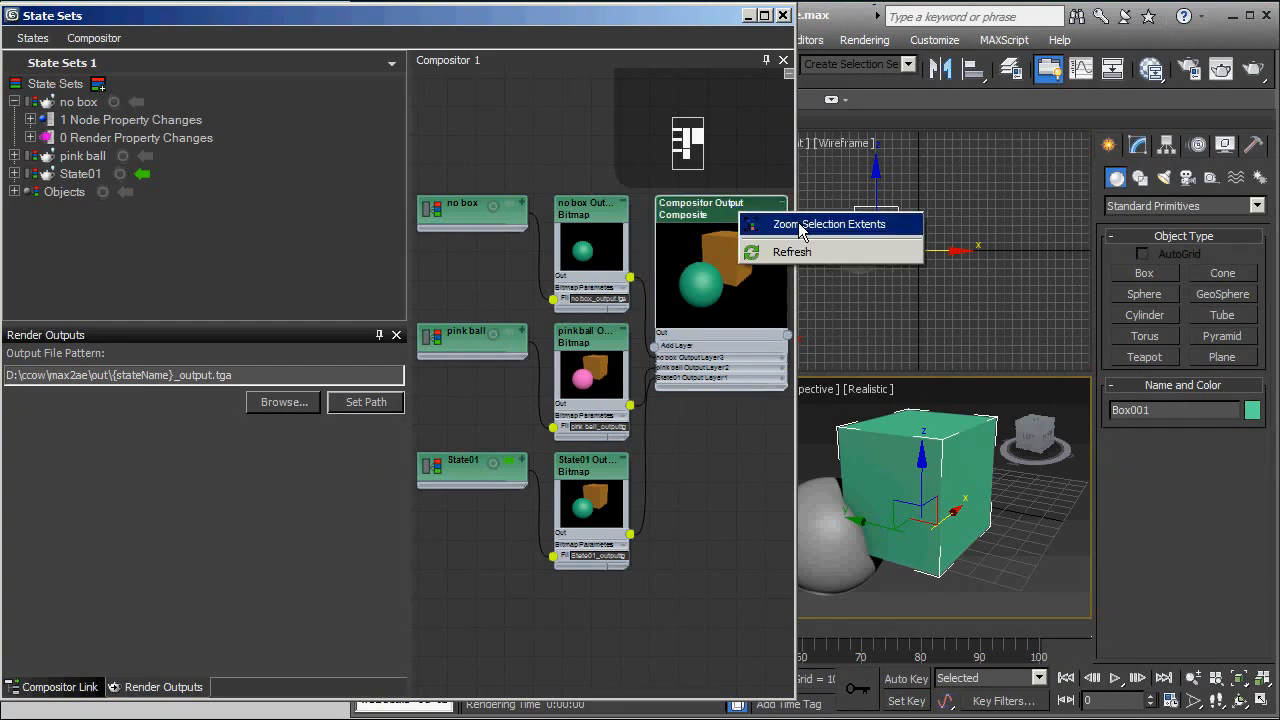
click(895, 224)
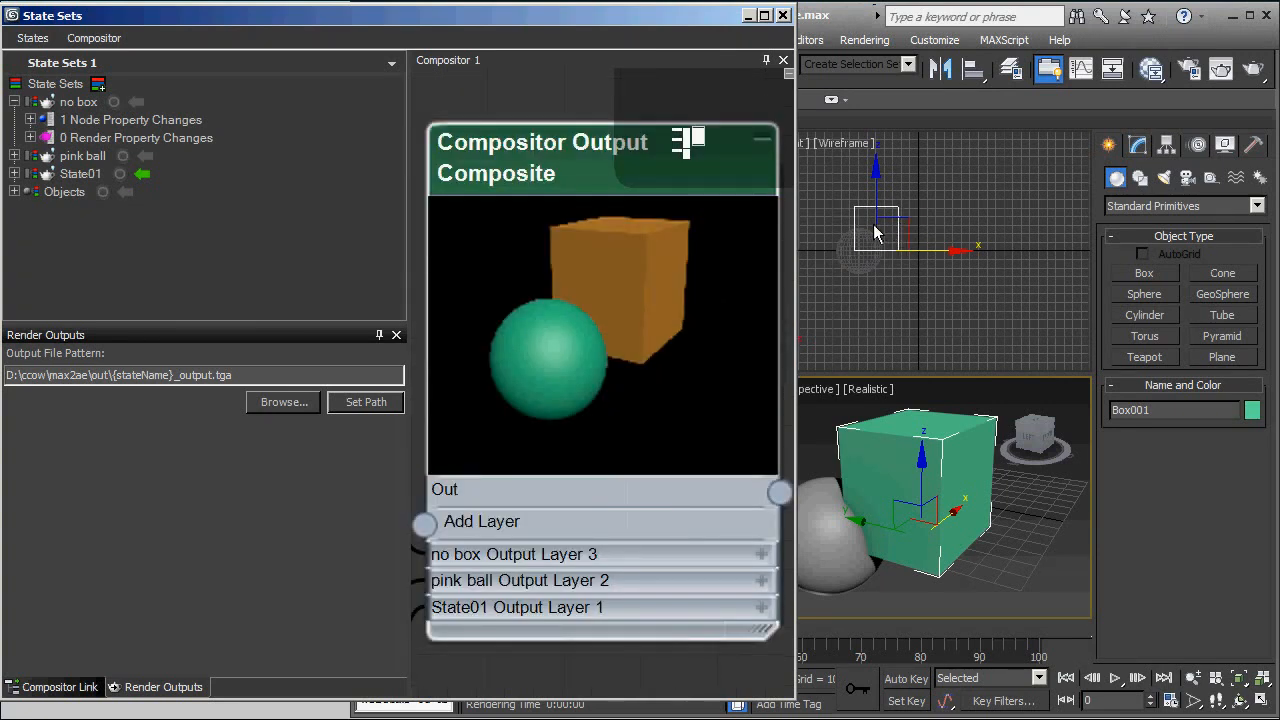
click(631, 576)
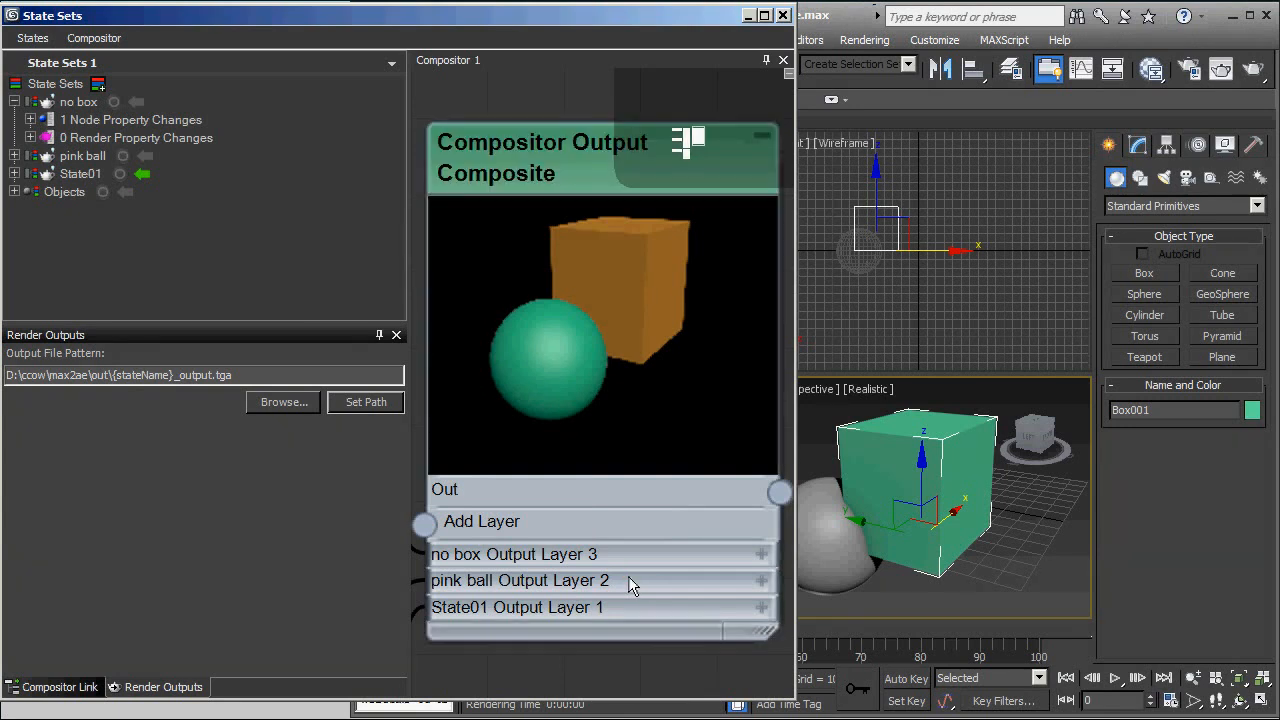
Step: Set the map blend mode of the pink ball Output layer in the Compositor Output node to Multiply
click(762, 584)
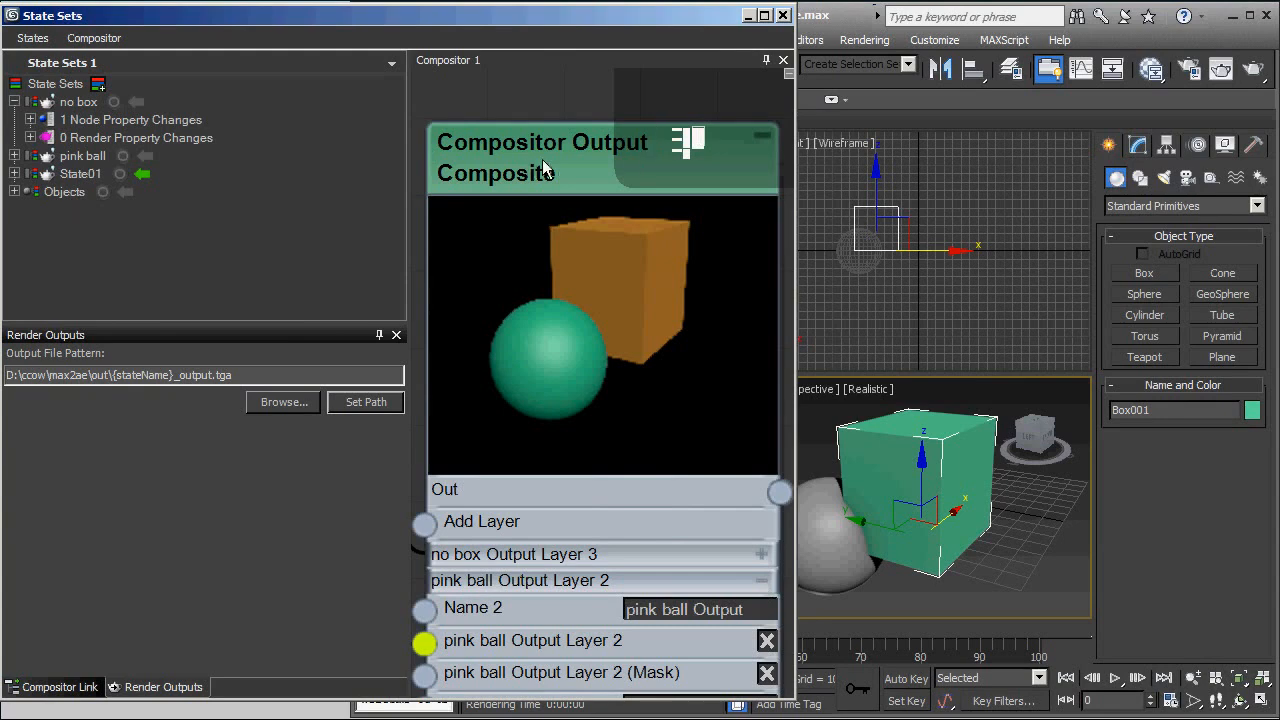
drag(592, 163, 585, 86)
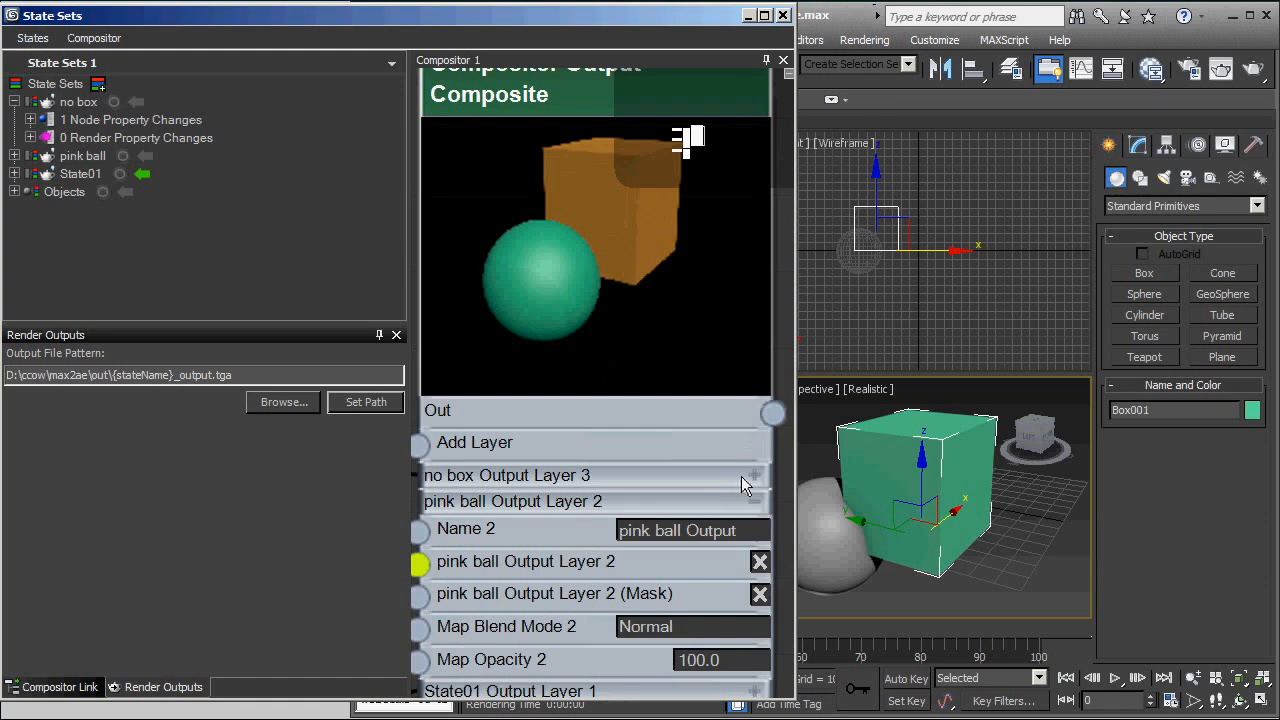
click(762, 628)
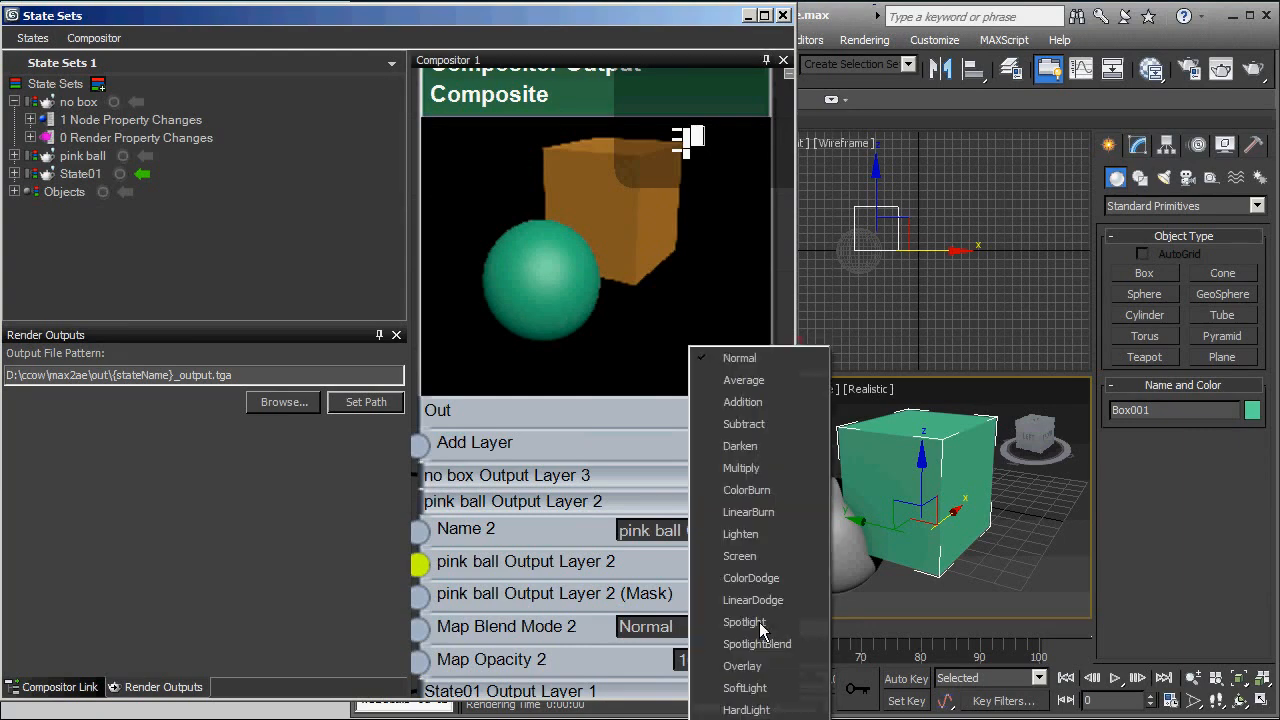
click(754, 475)
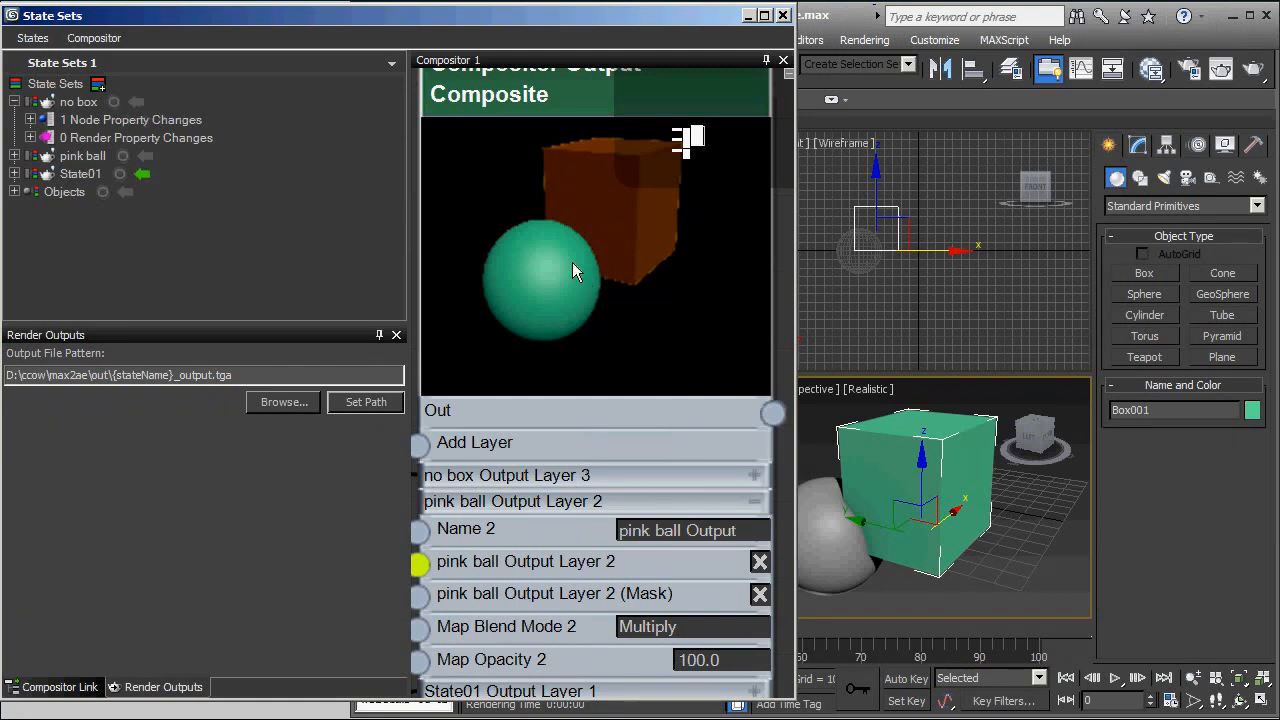
Step: Move the pink ball state above the no box state in the State Sets list and refresh the compositor
click(84, 158)
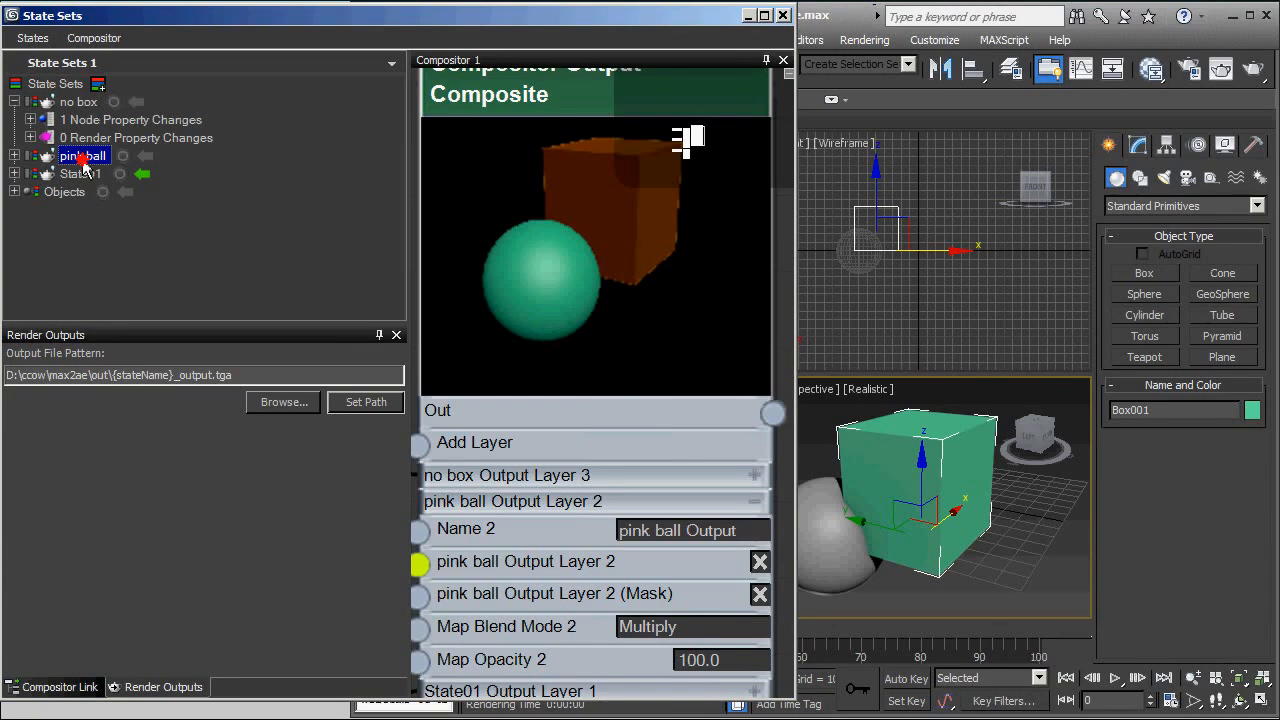
click(82, 159)
drag(82, 142, 83, 94)
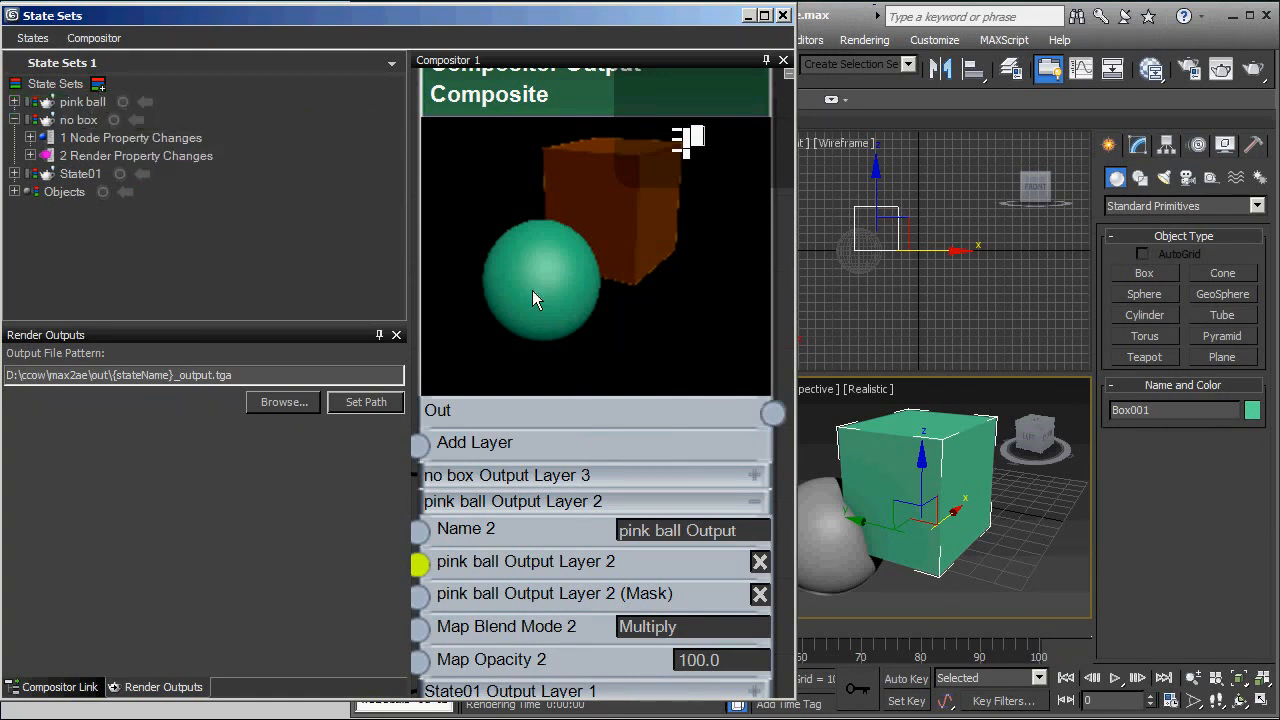
click(95, 39)
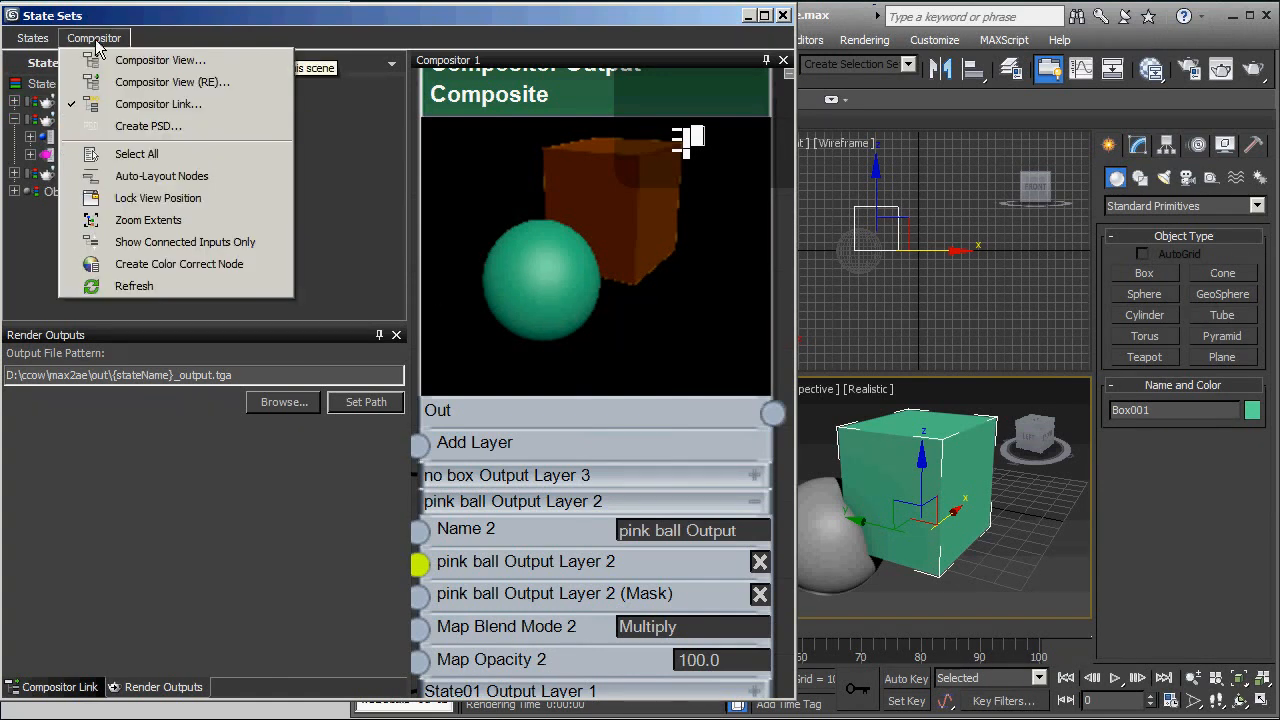
click(134, 286)
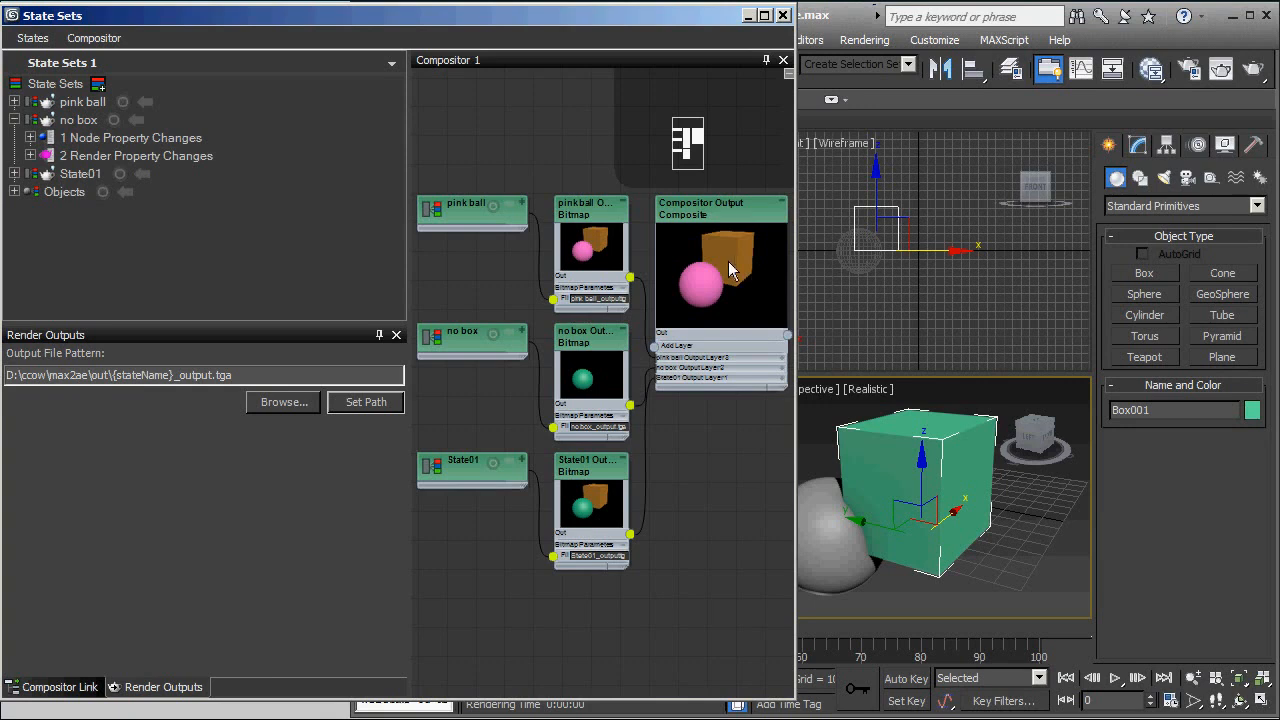
Step: Set the map blend mode of pink ball Output Layer 3 in the Compositor Output node to Lighten
right_click(754, 211)
click(813, 213)
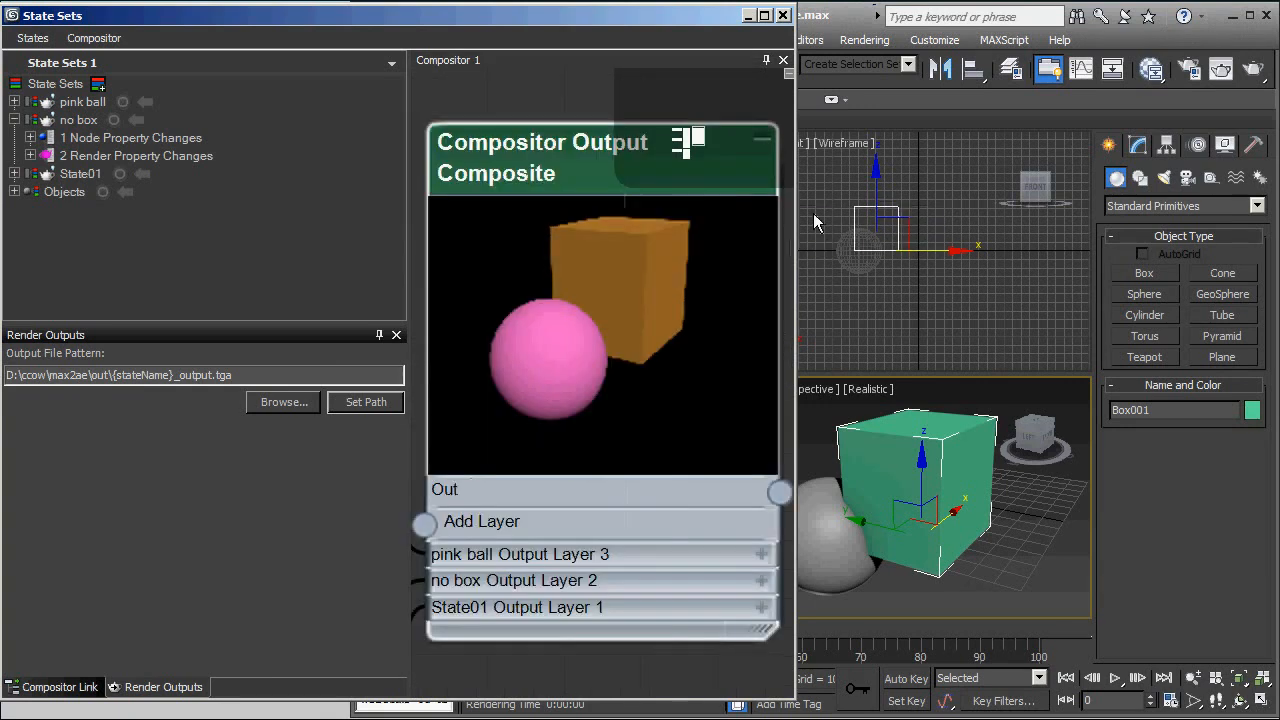
click(762, 554)
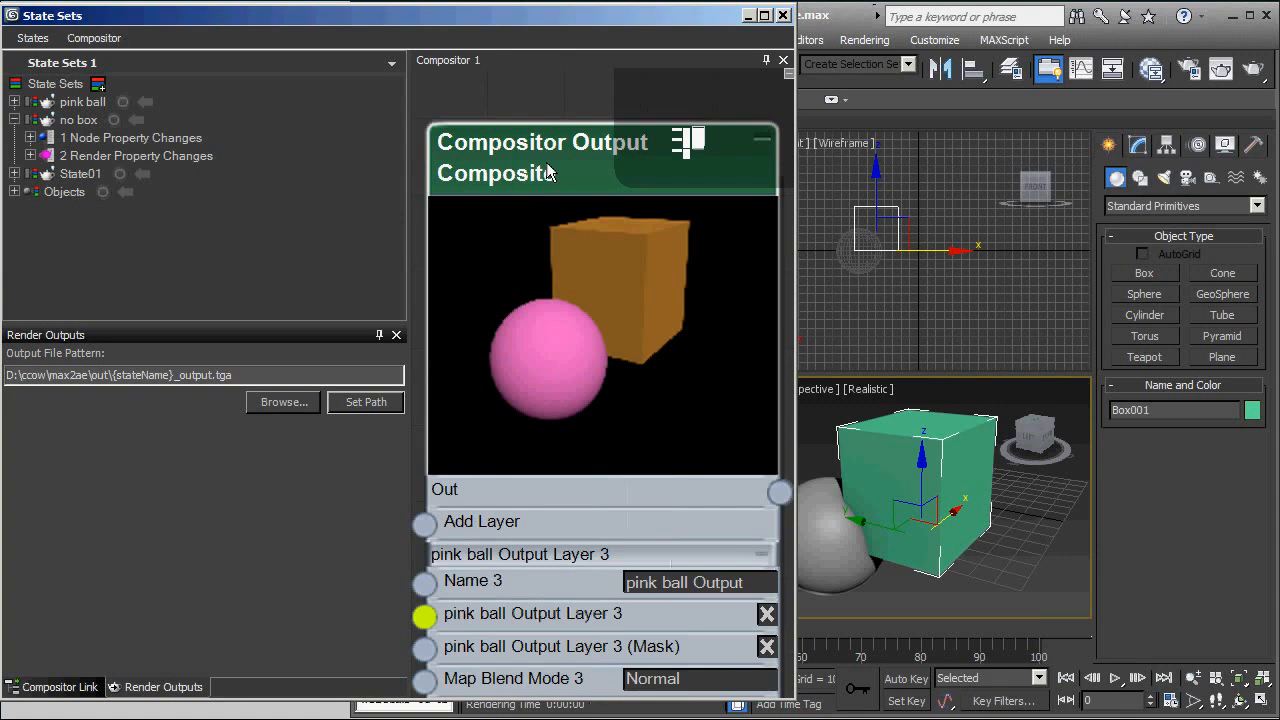
drag(547, 146, 536, 74)
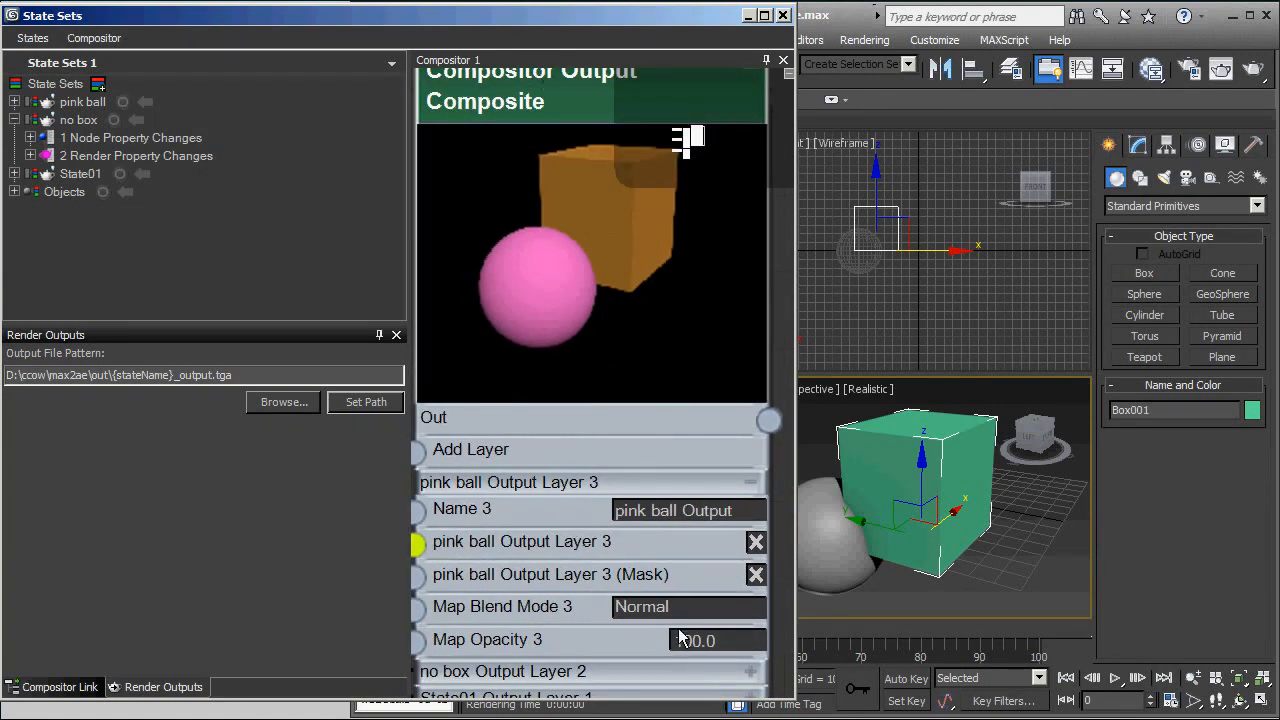
click(759, 607)
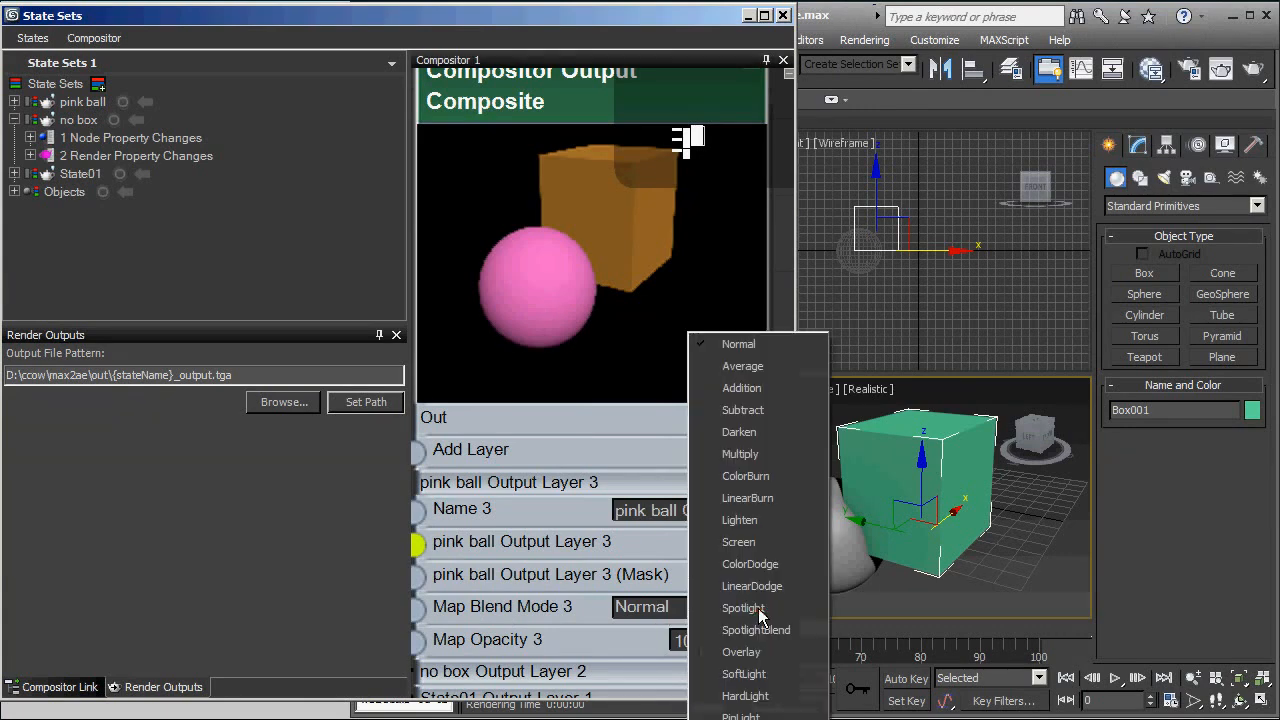
click(747, 520)
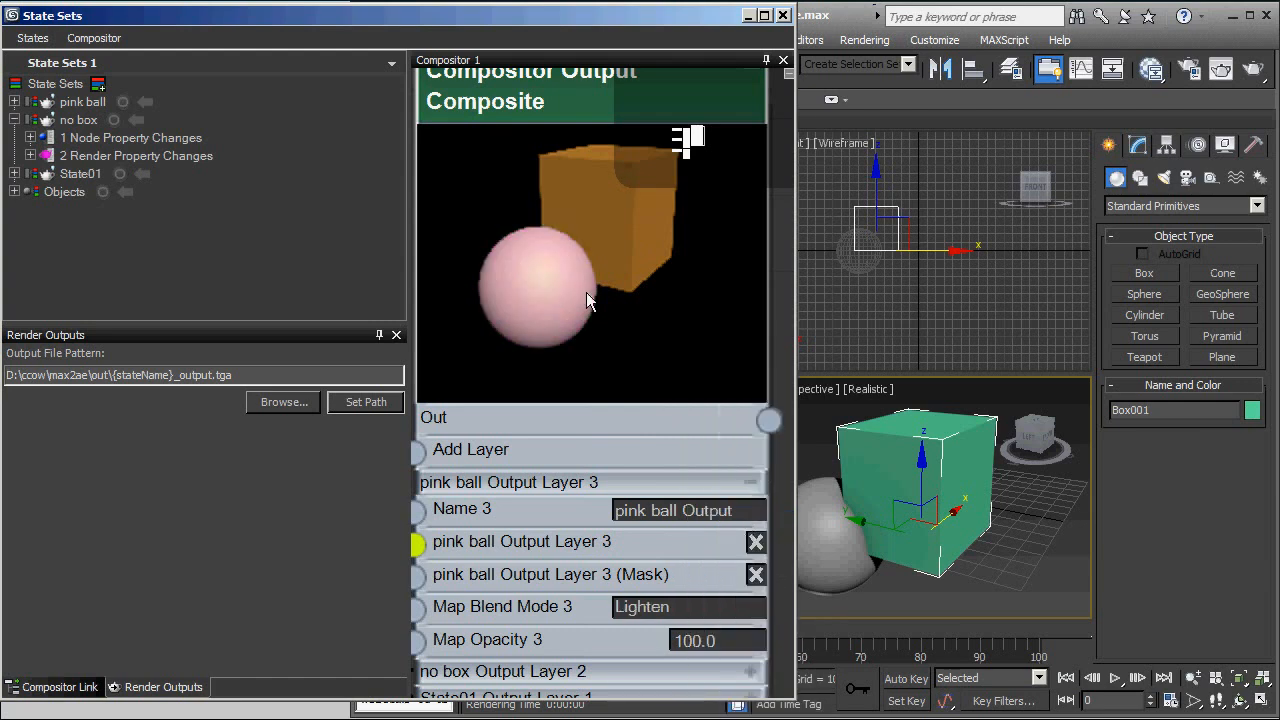
click(760, 609)
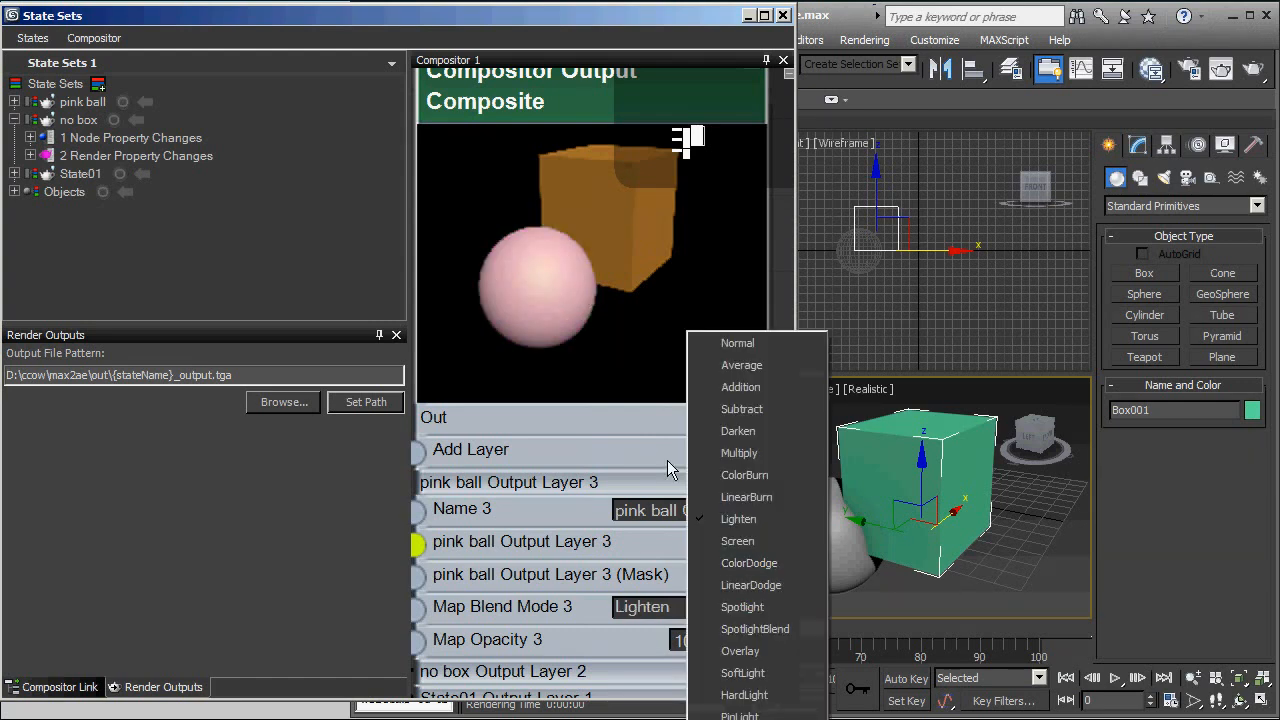
click(616, 457)
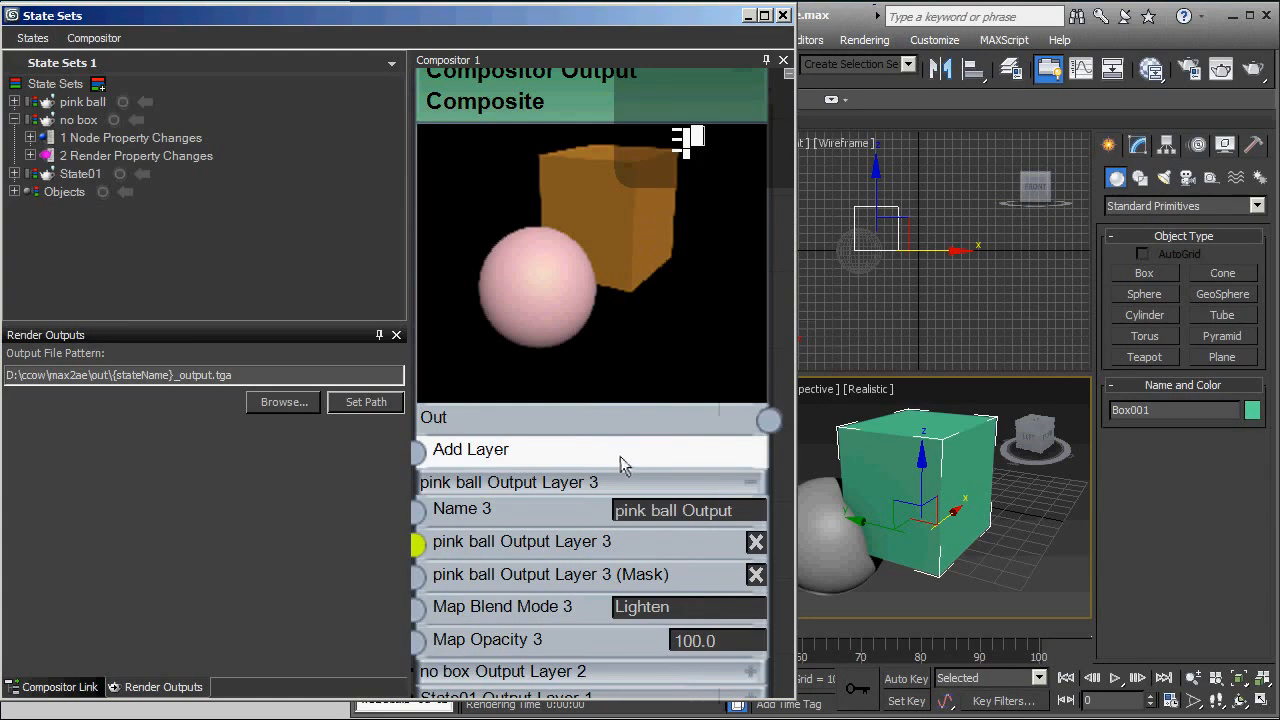
Step: Set the map opacity of pink ball Output Layer 3 to 50
click(732, 638)
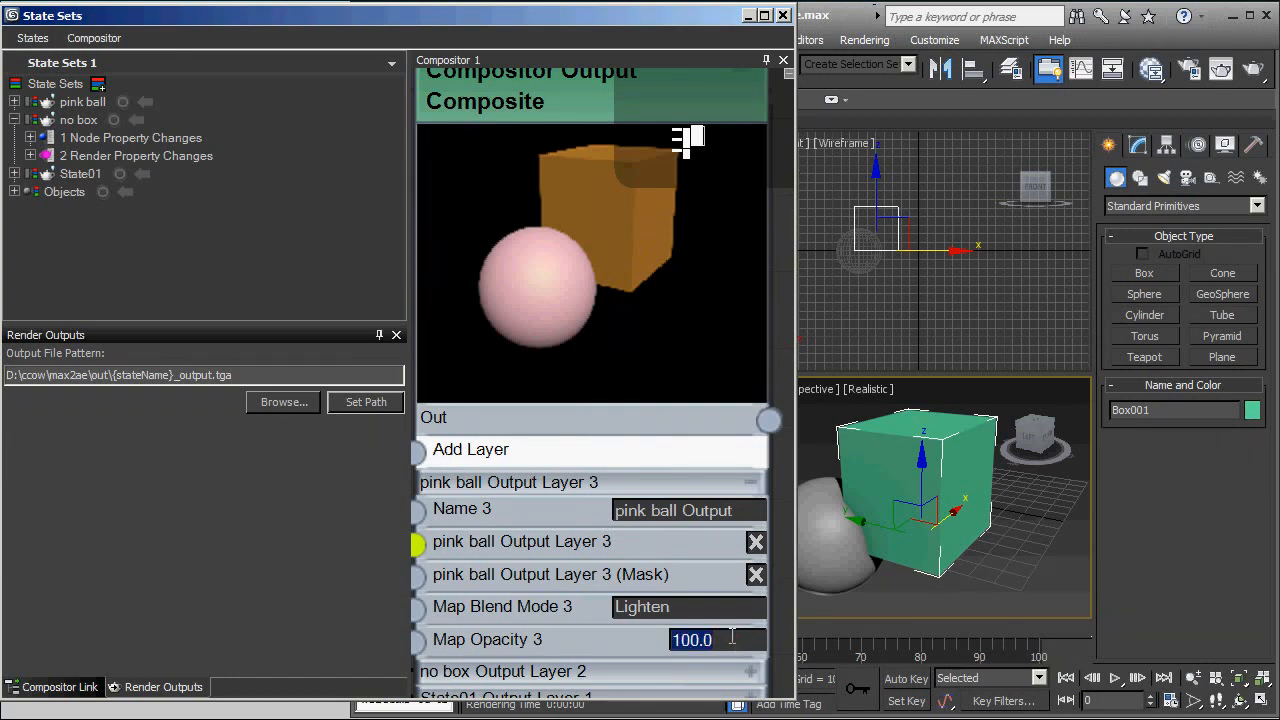
text(50)
key(Return)
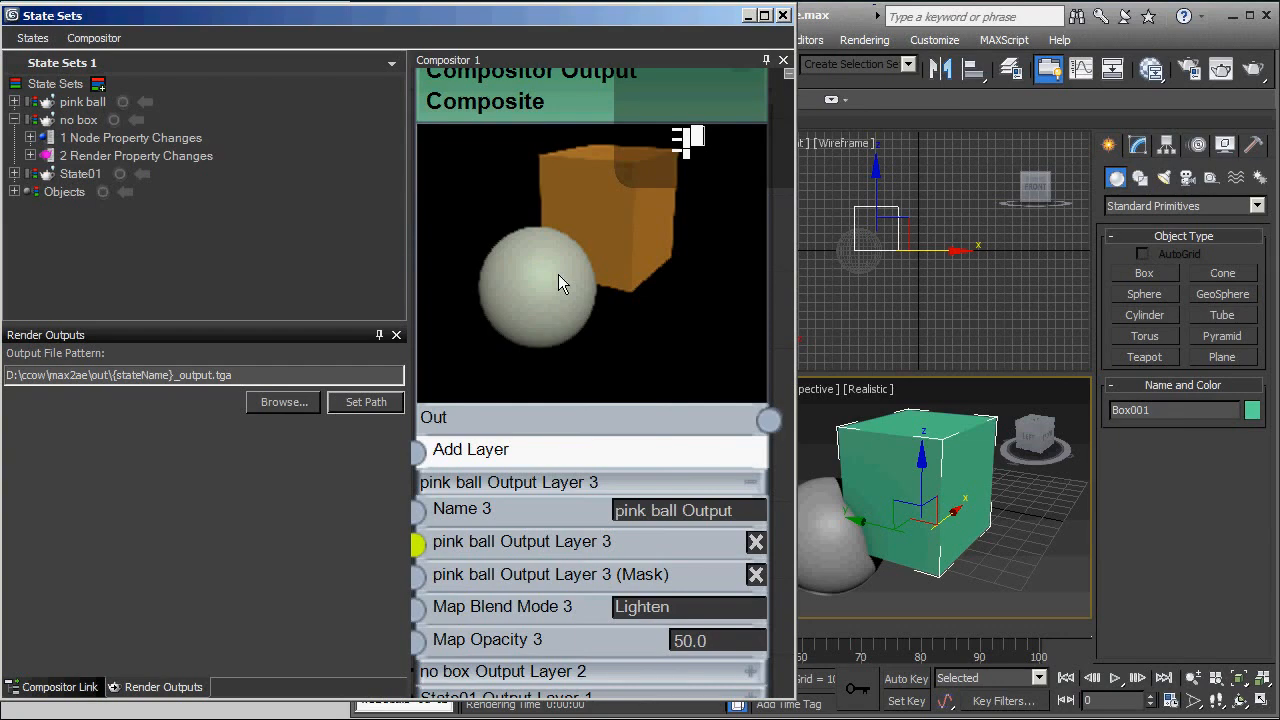
Step: Create a PSD of the composite, rendered as max2ae.psd into the folder D:\ccow\max2ae\psd
click(100, 40)
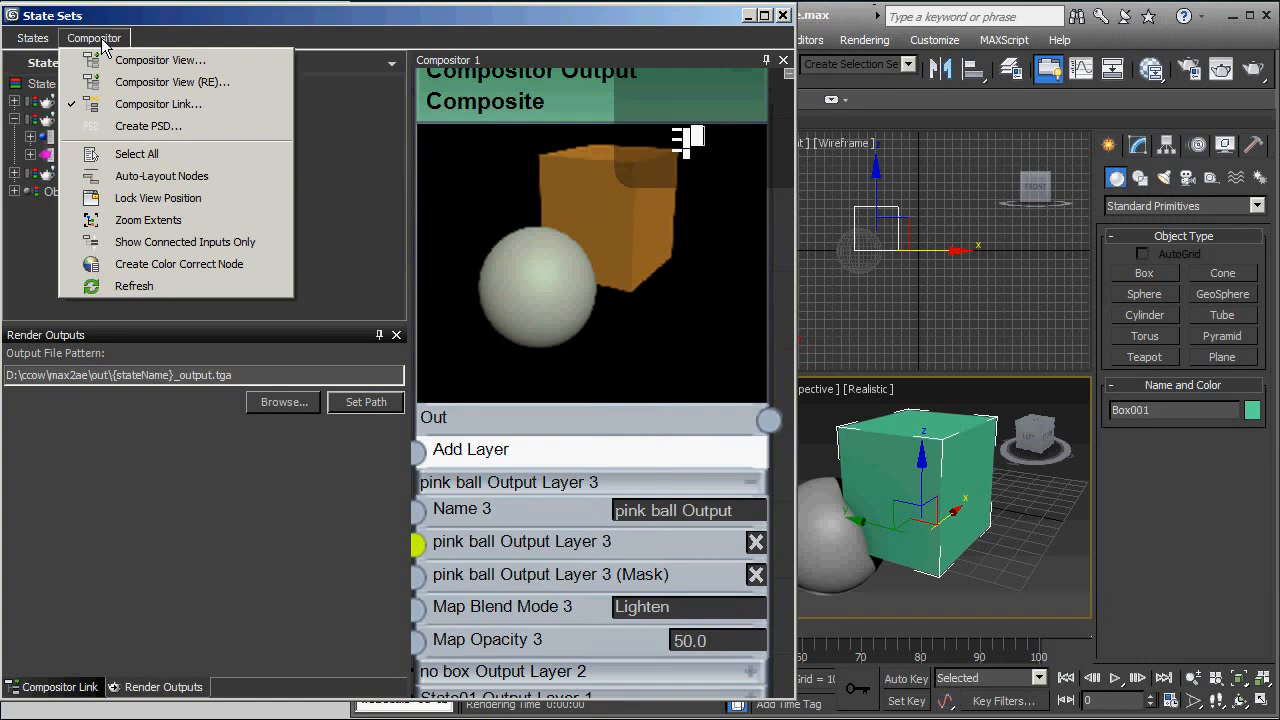
click(205, 124)
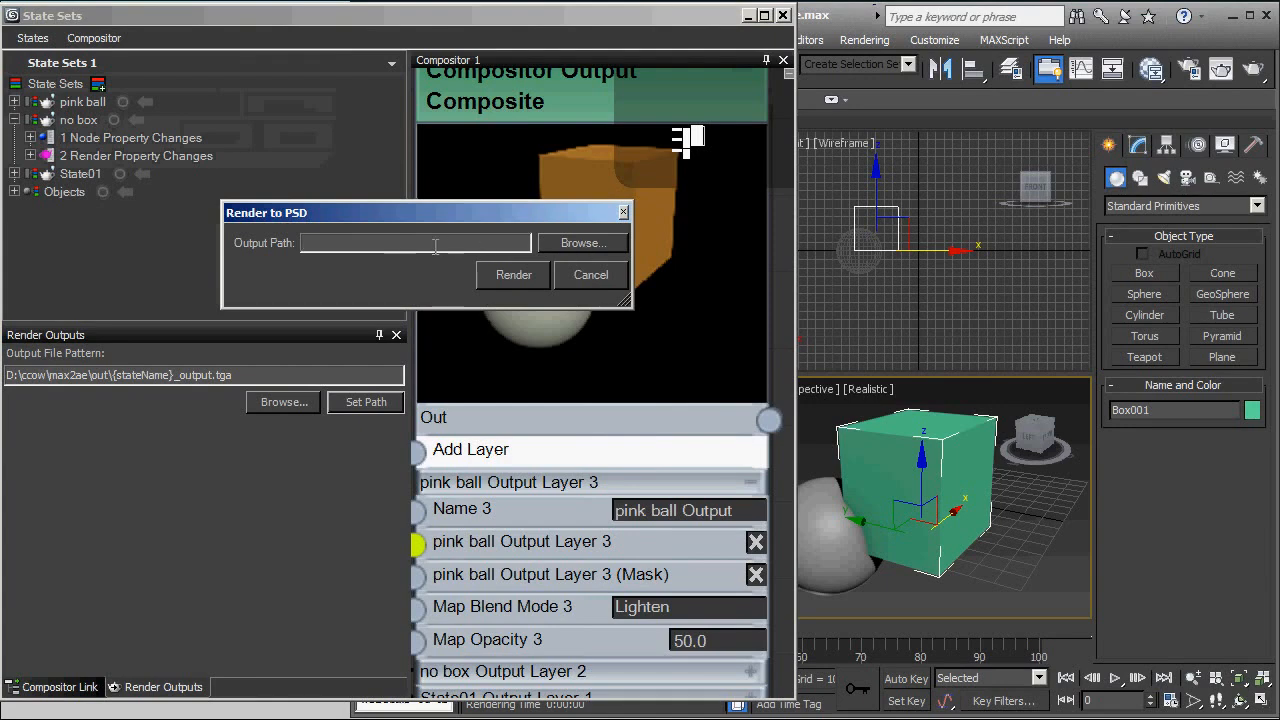
click(584, 244)
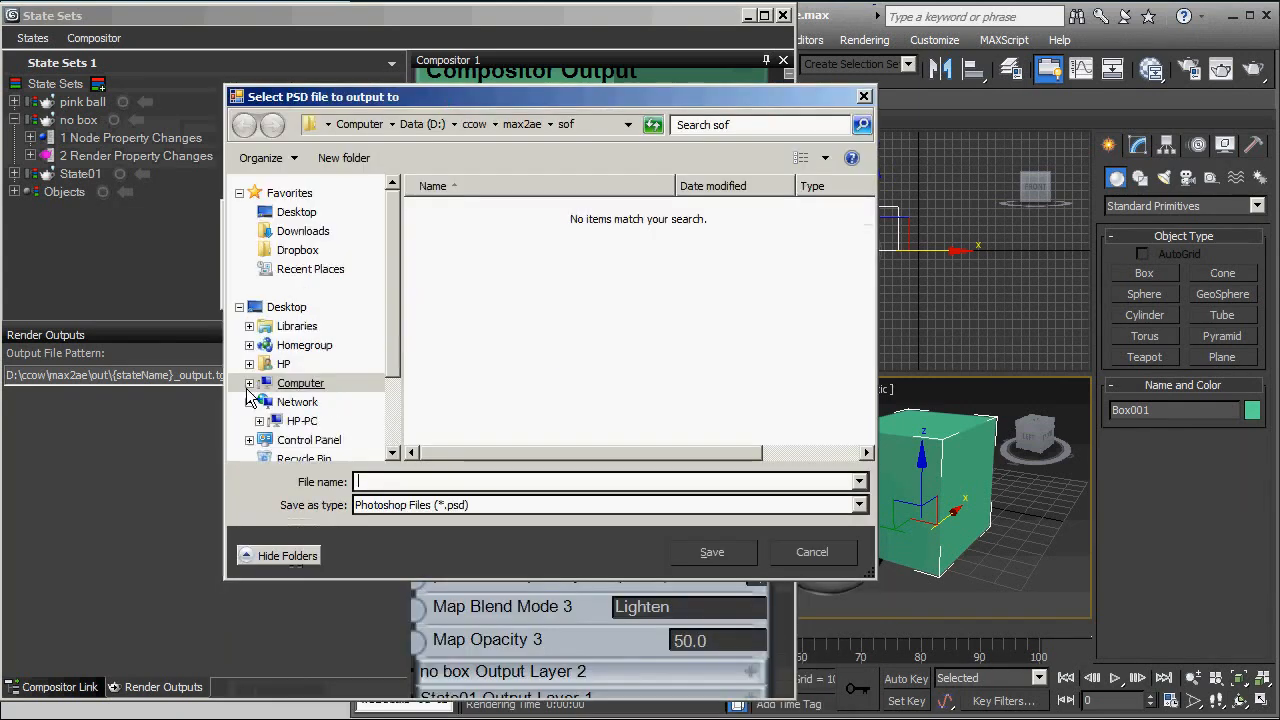
click(249, 384)
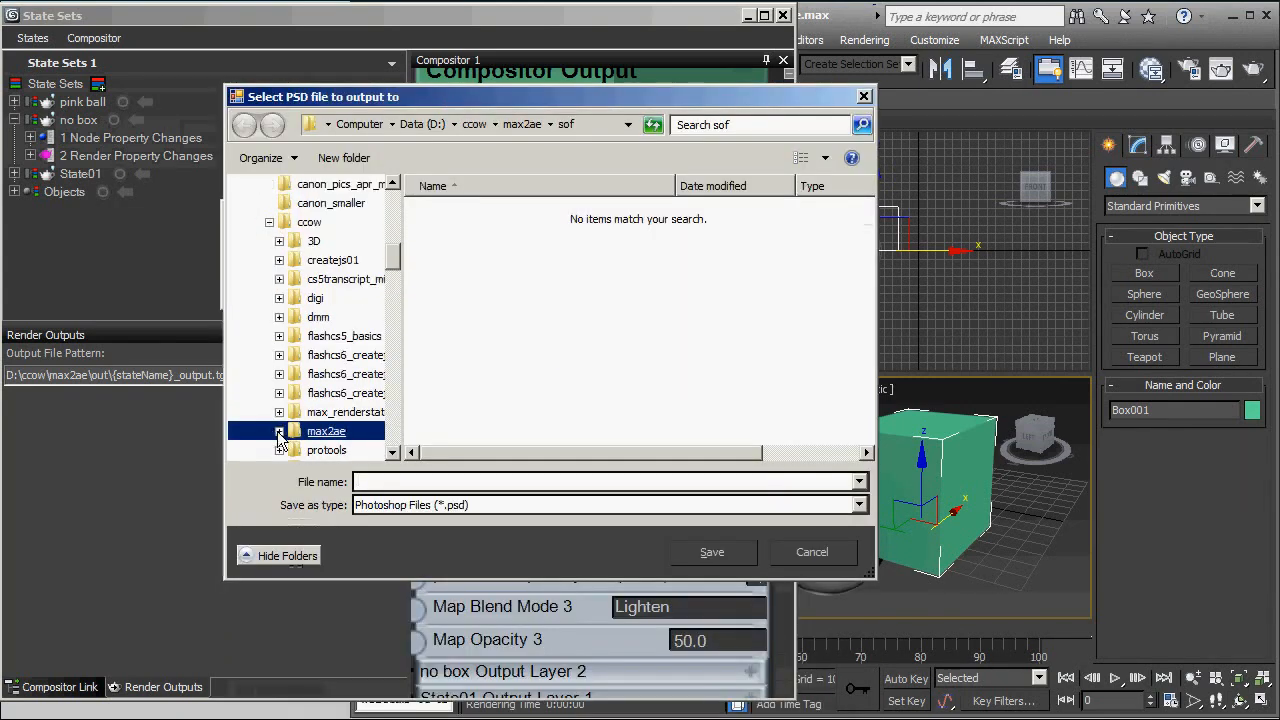
click(325, 413)
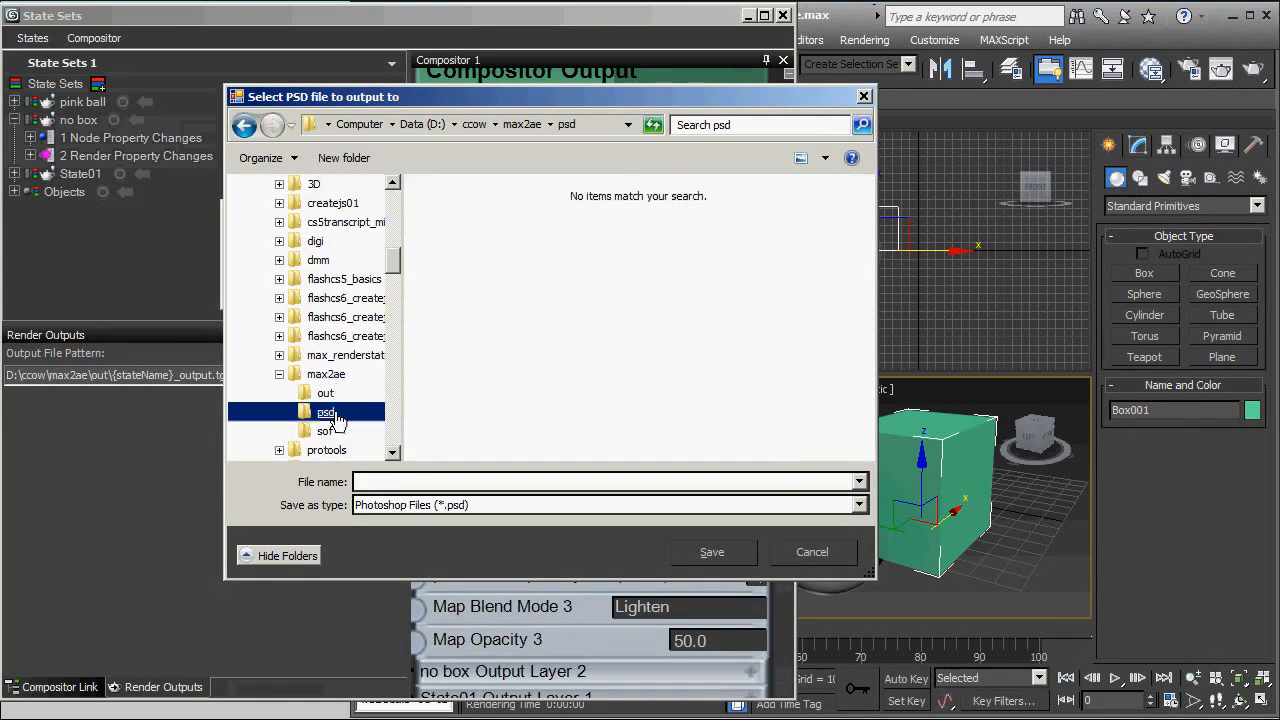
click(390, 481)
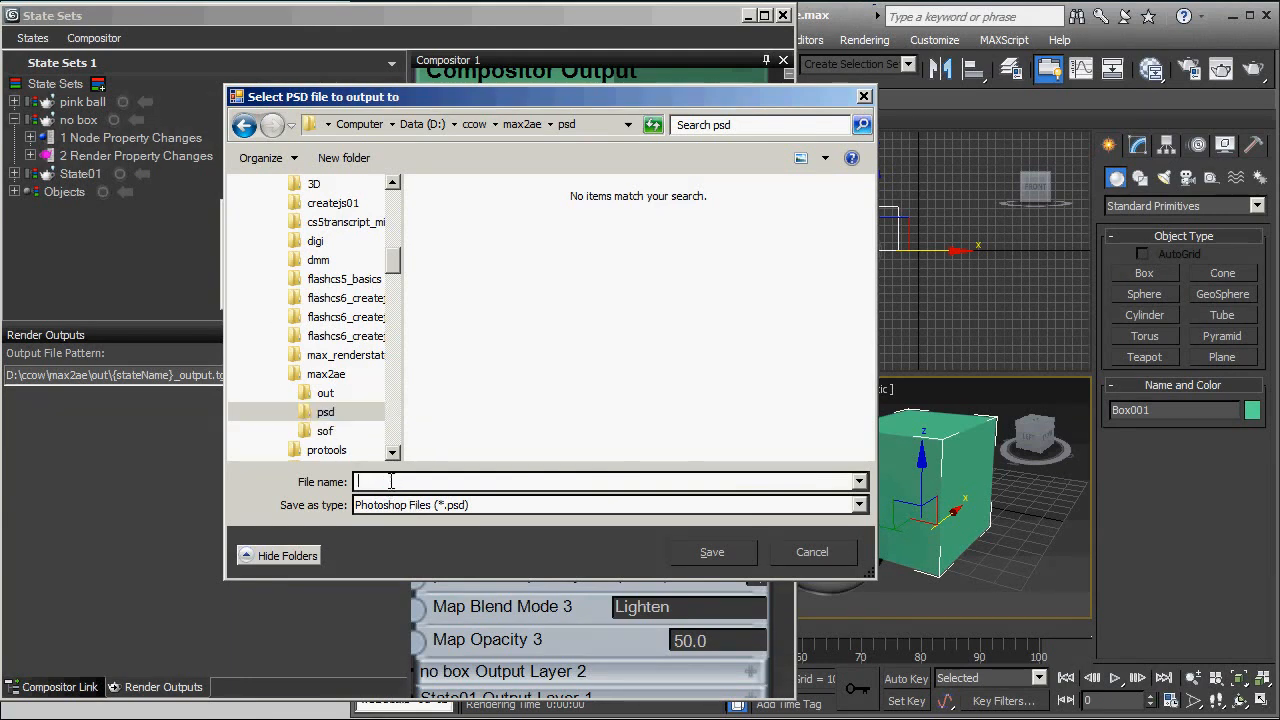
text(max2ae)
click(714, 554)
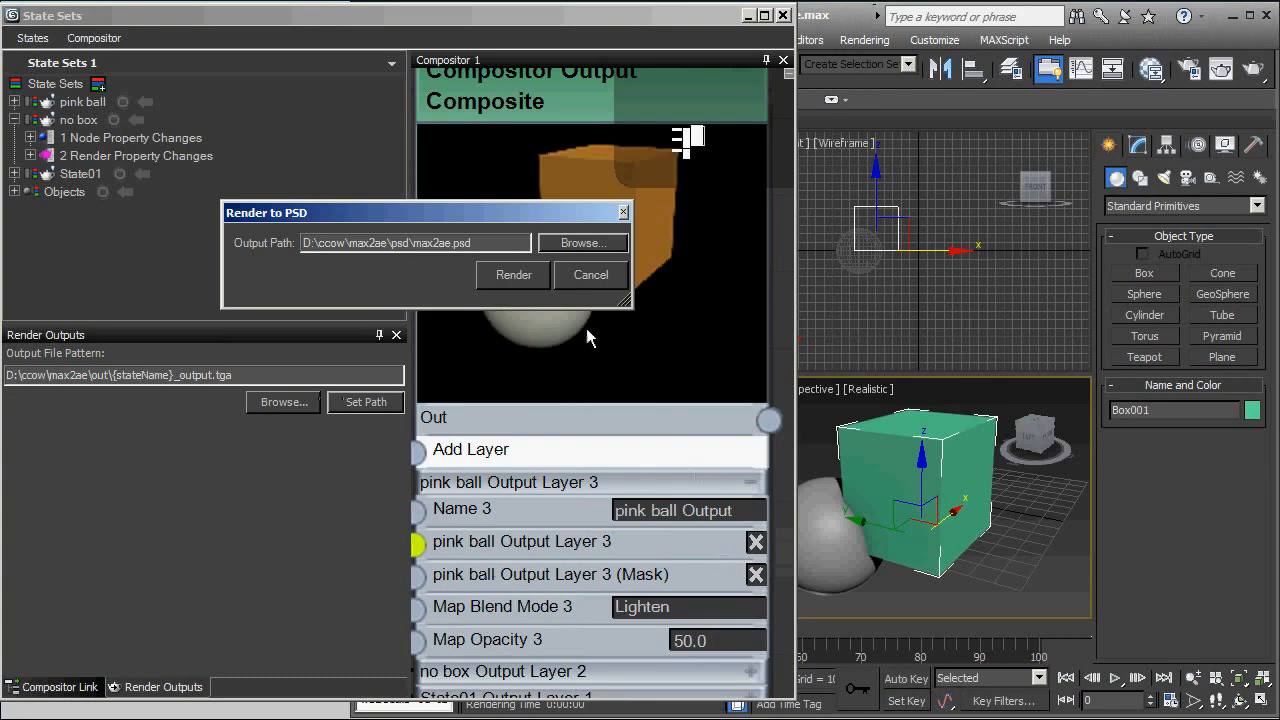
click(527, 279)
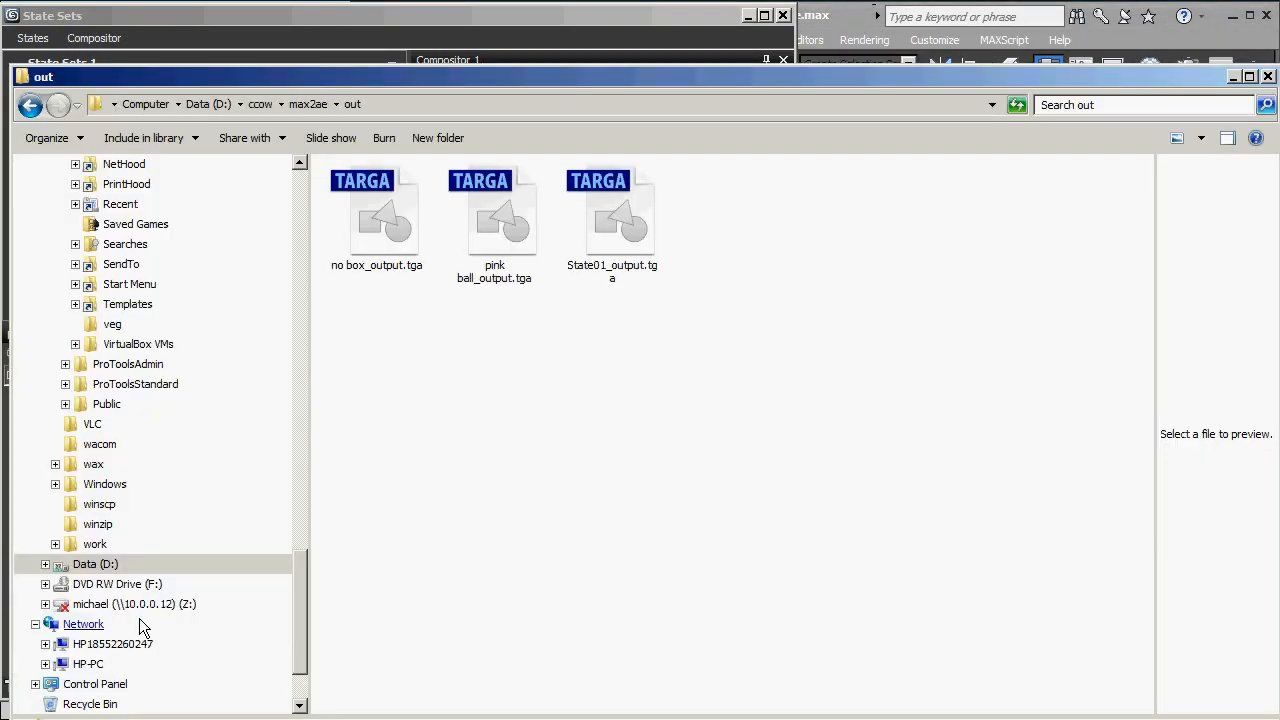
Step: Open max2ae.psd from the psd folder in Photoshop to examine its layers, blend mode and opacity, and close Photoshop
click(308, 104)
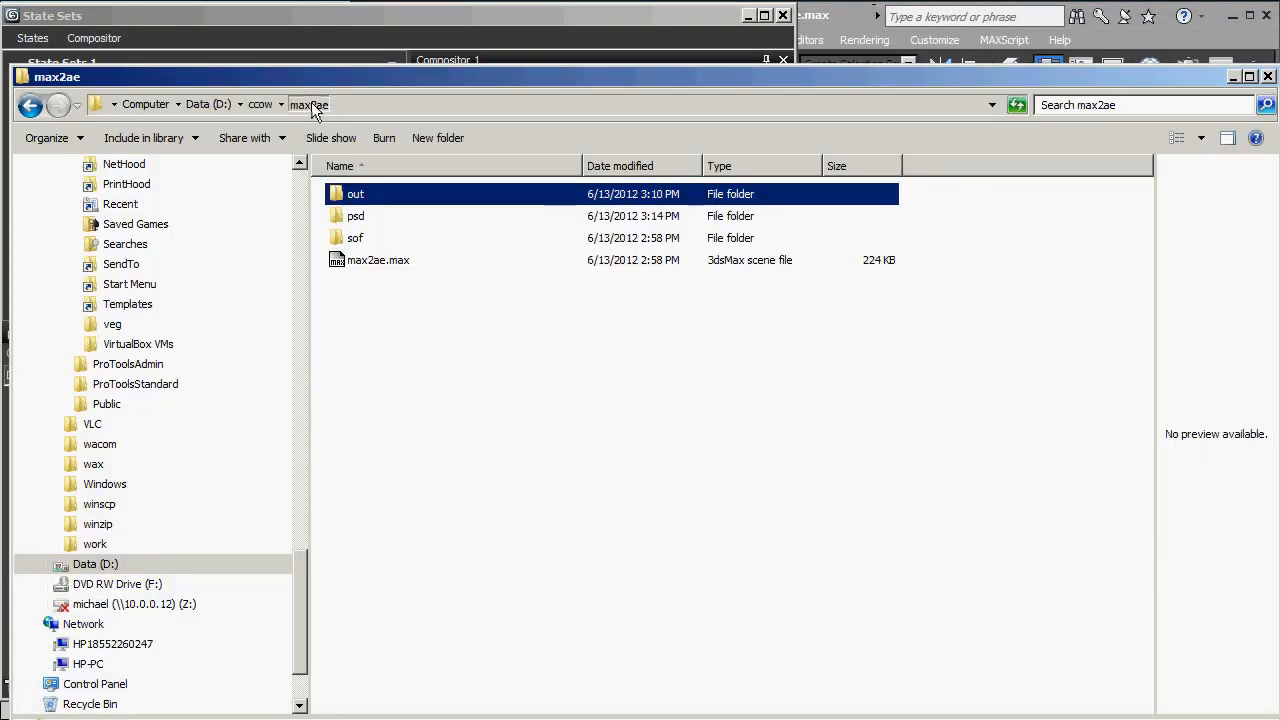
double_click(340, 218)
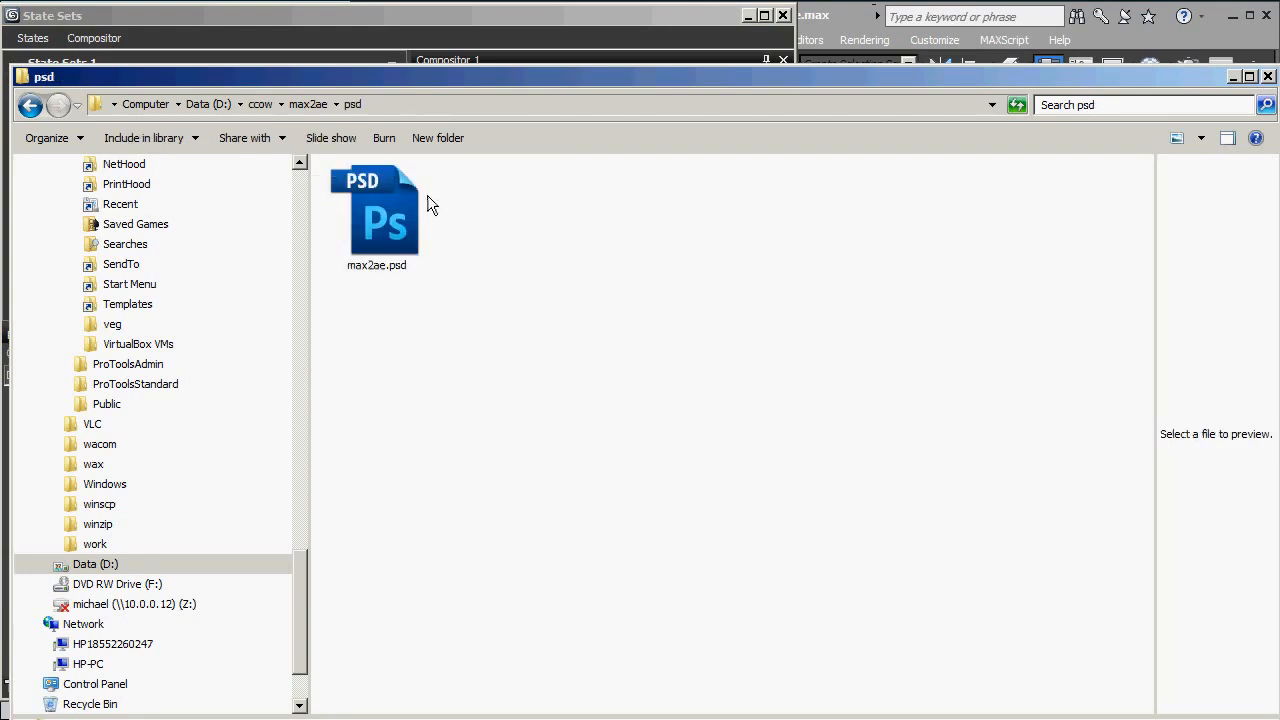
right_click(385, 232)
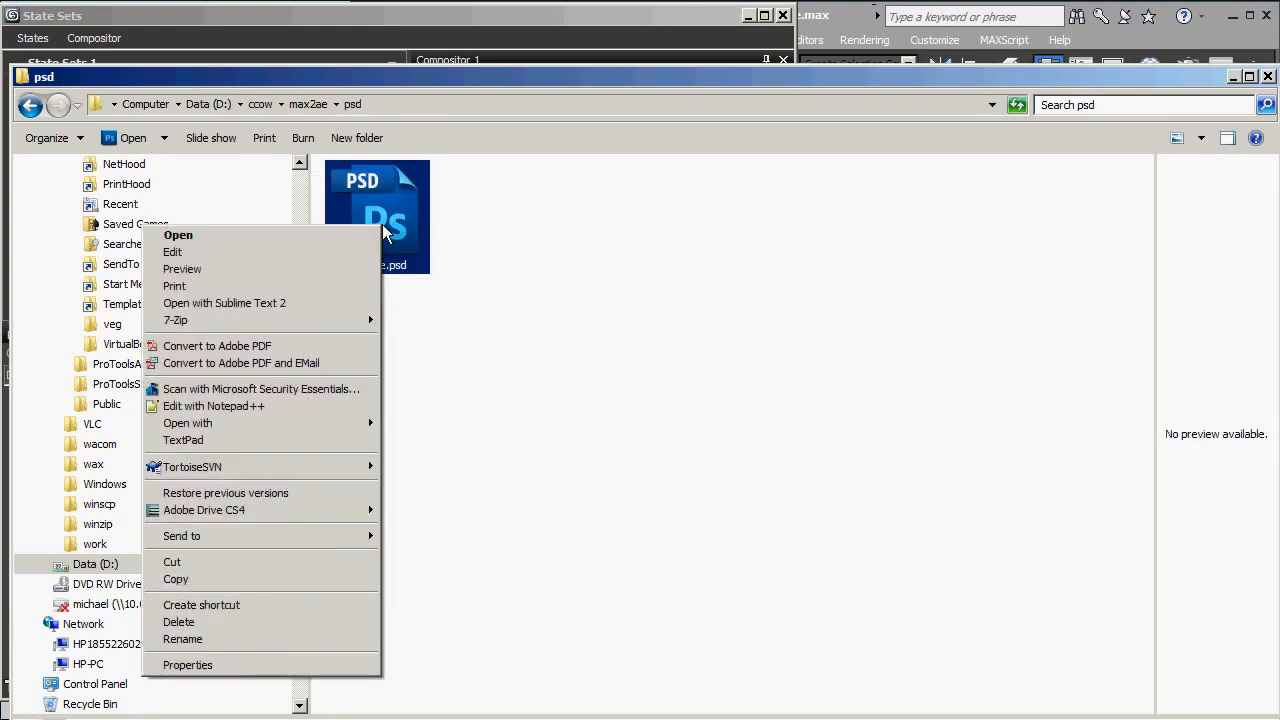
mouse_move(273, 424)
click(150, 474)
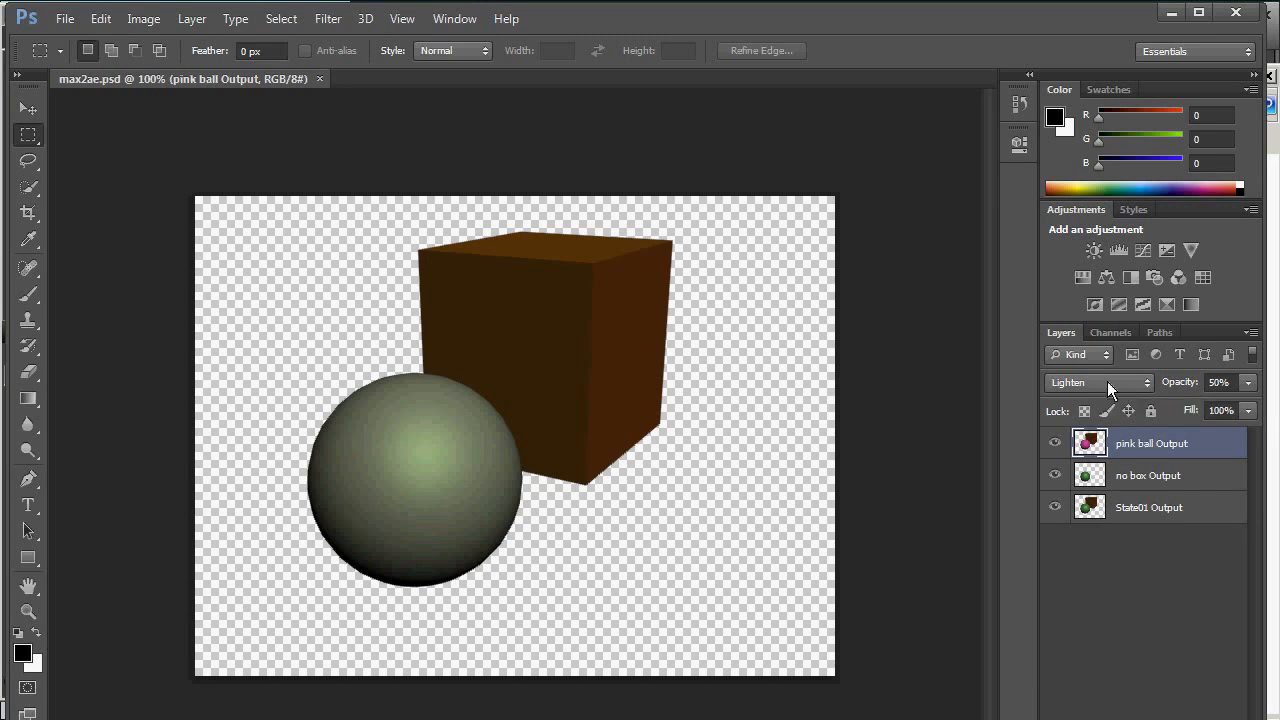
click(1238, 14)
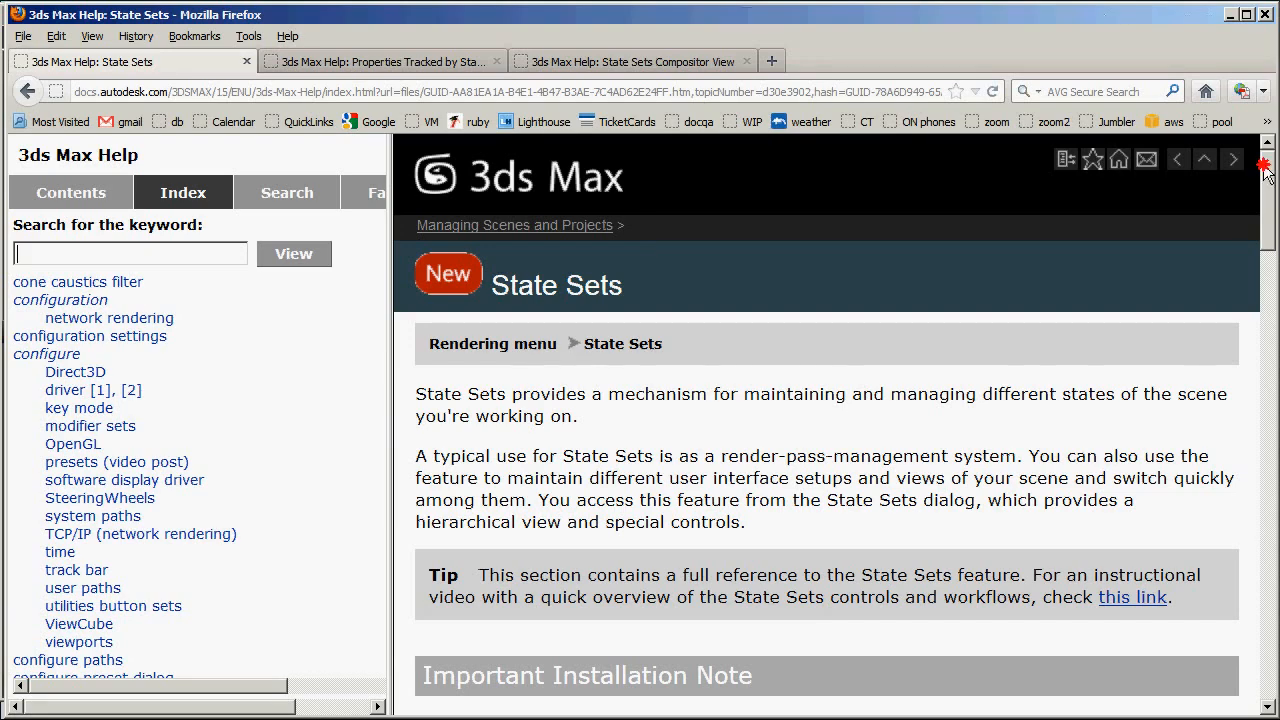
Step: Read the State Sets installation note in 3ds Max Help and compare the CS5 external plug-in files with After Effects CS6's Support Files and AEGP folders
drag(1266, 172, 1260, 297)
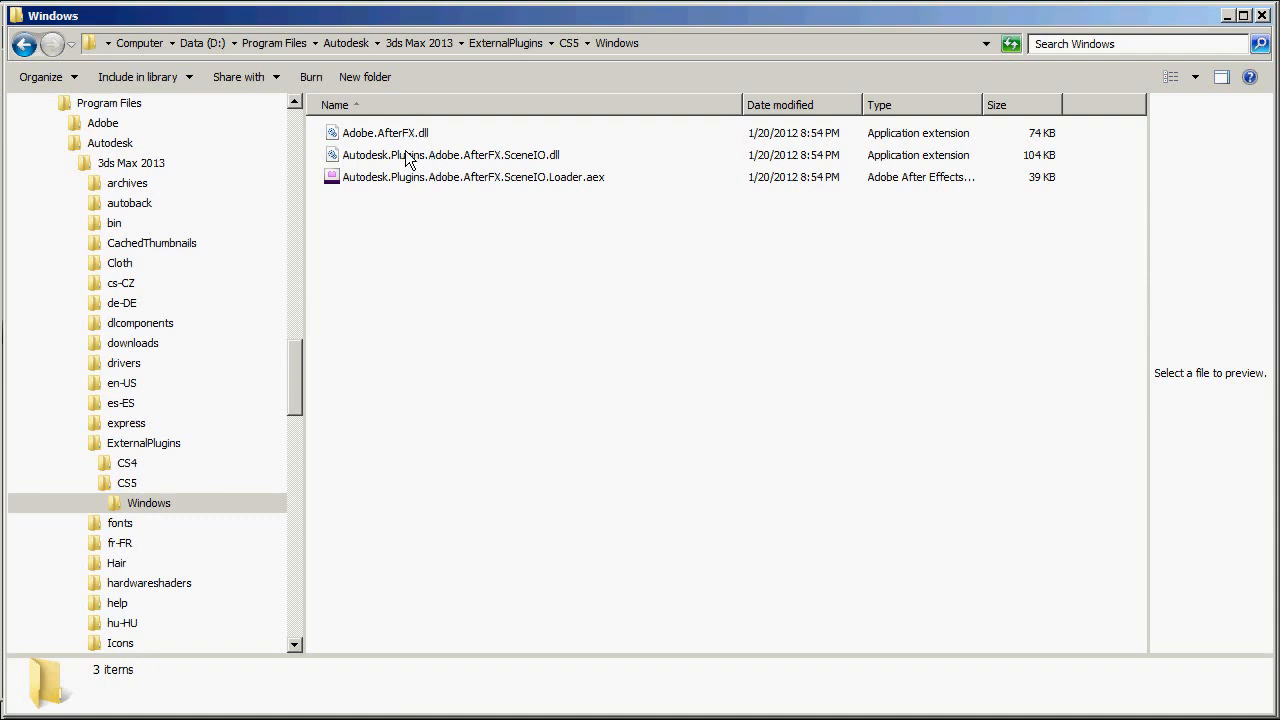
click(1227, 15)
key(alt+Tab)
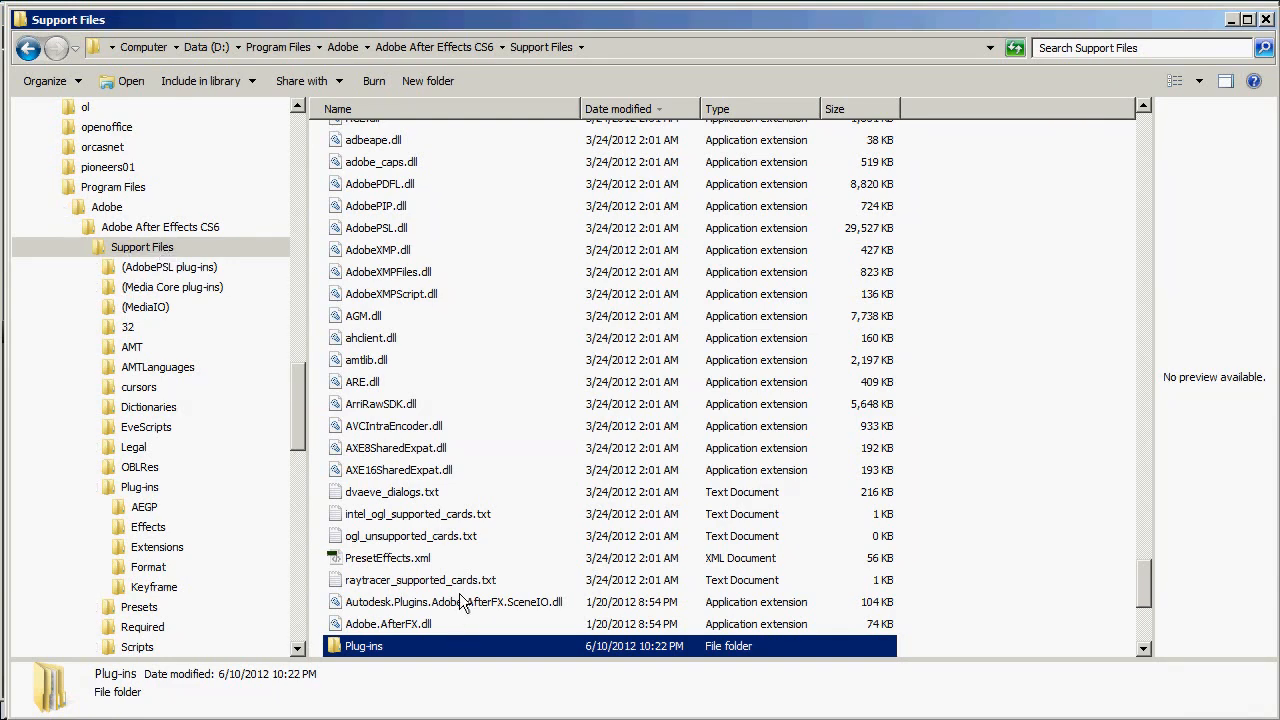
mouse_move(462, 600)
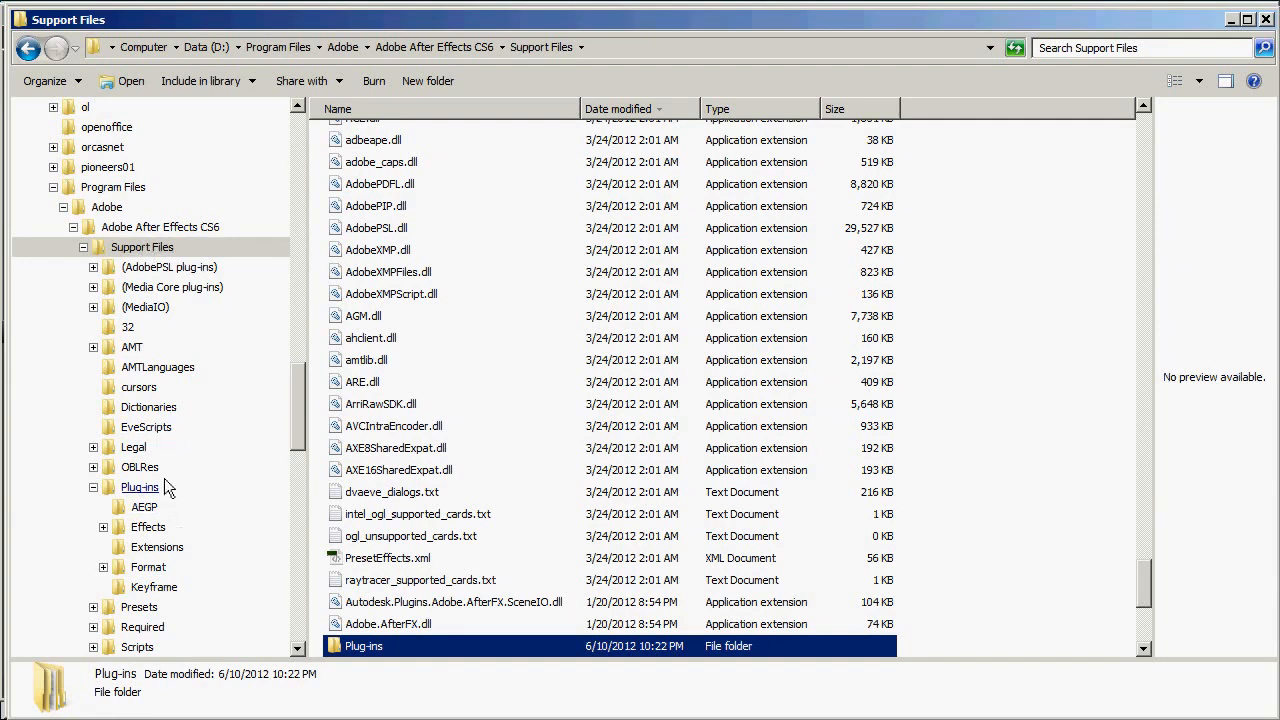
click(145, 508)
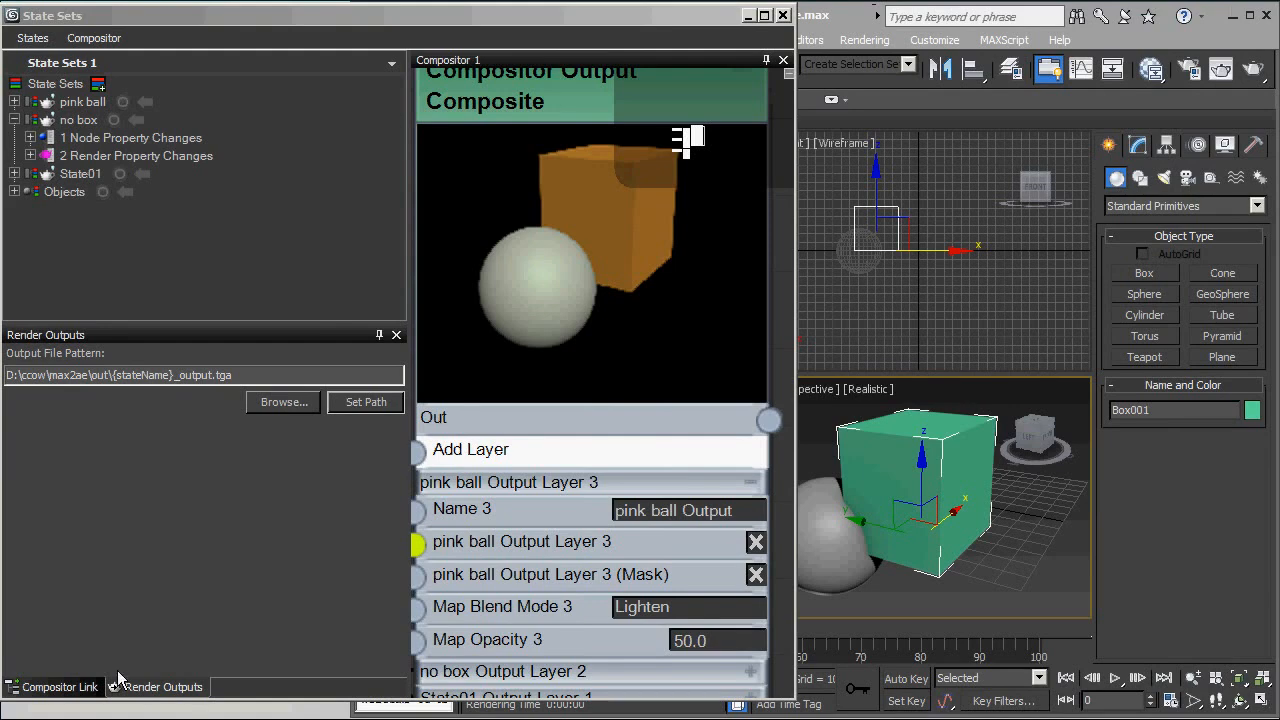
Step: Create a compositor link file named max2ae in the folder D:\ccow\max2ae\sof, leaving all link categories enabled
click(60, 688)
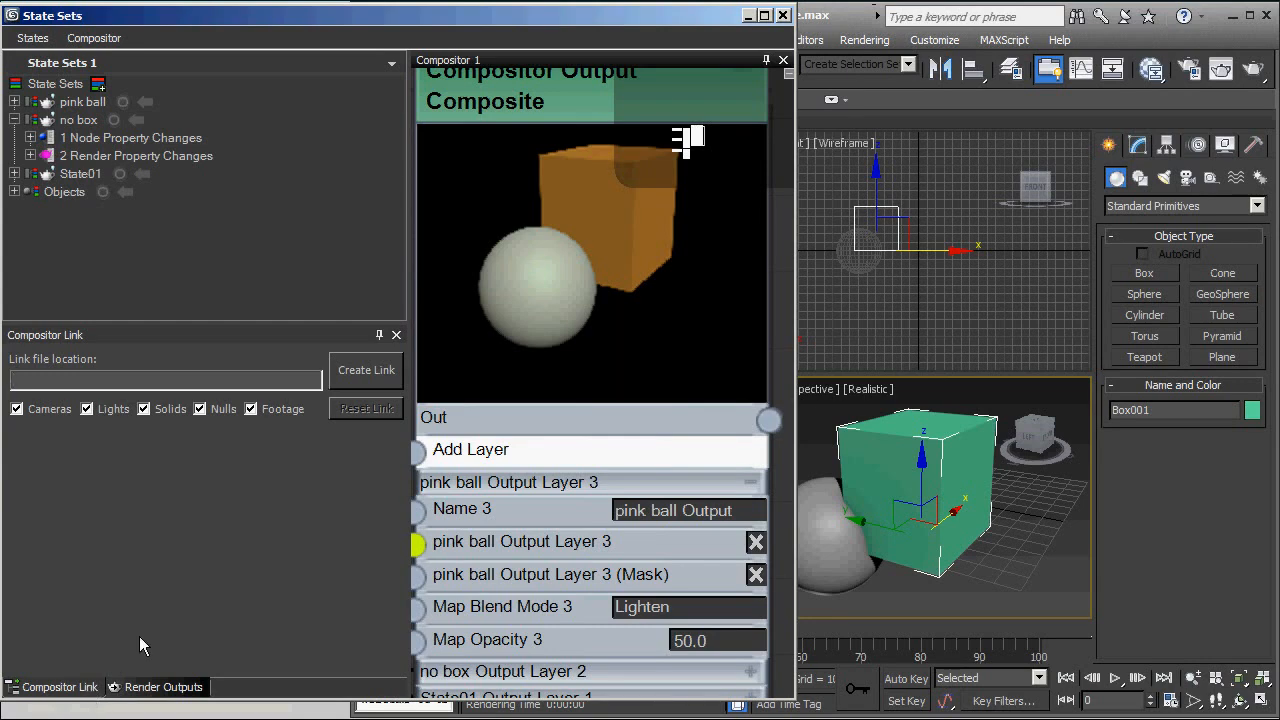
click(366, 372)
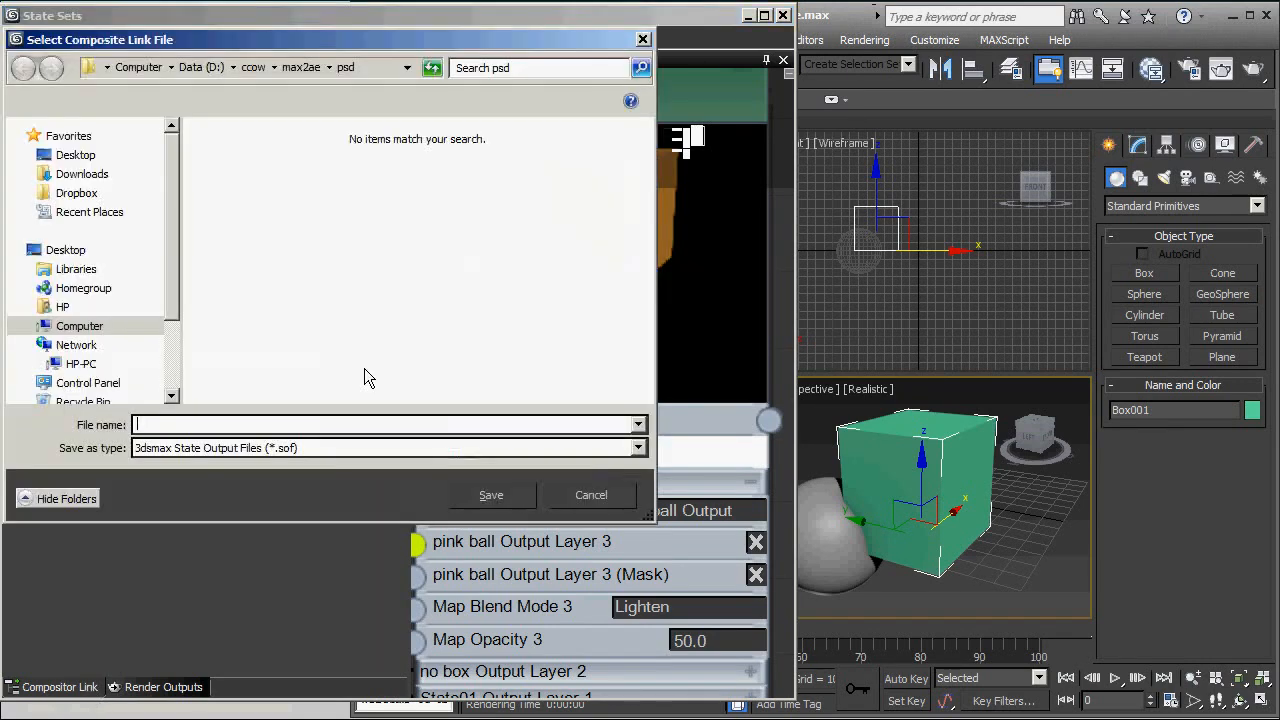
click(300, 67)
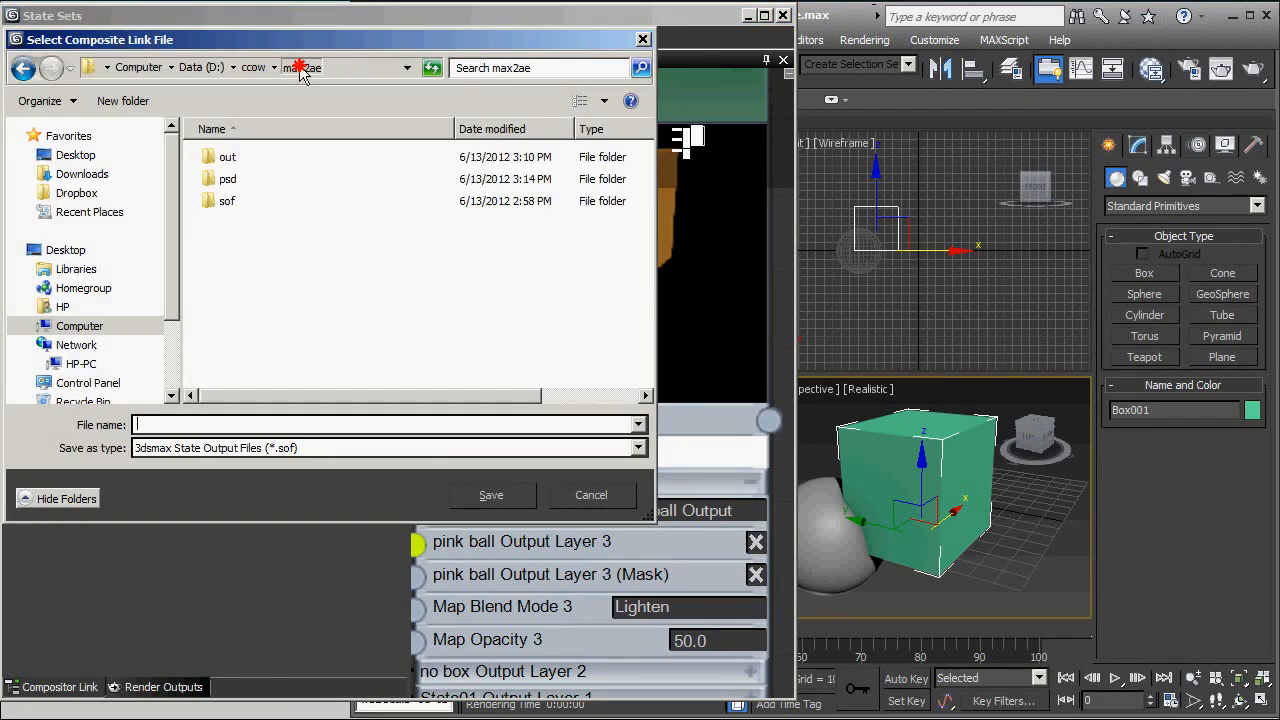
double_click(214, 204)
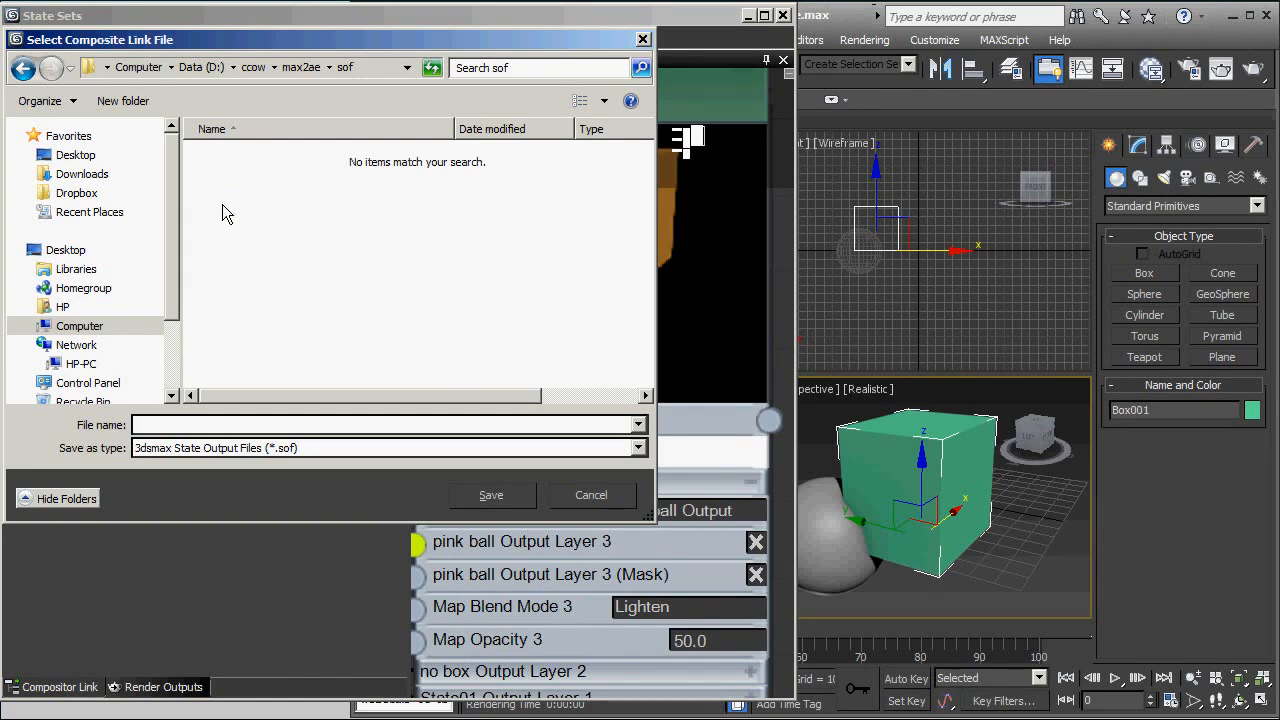
click(158, 423)
text(max2ae)
click(497, 504)
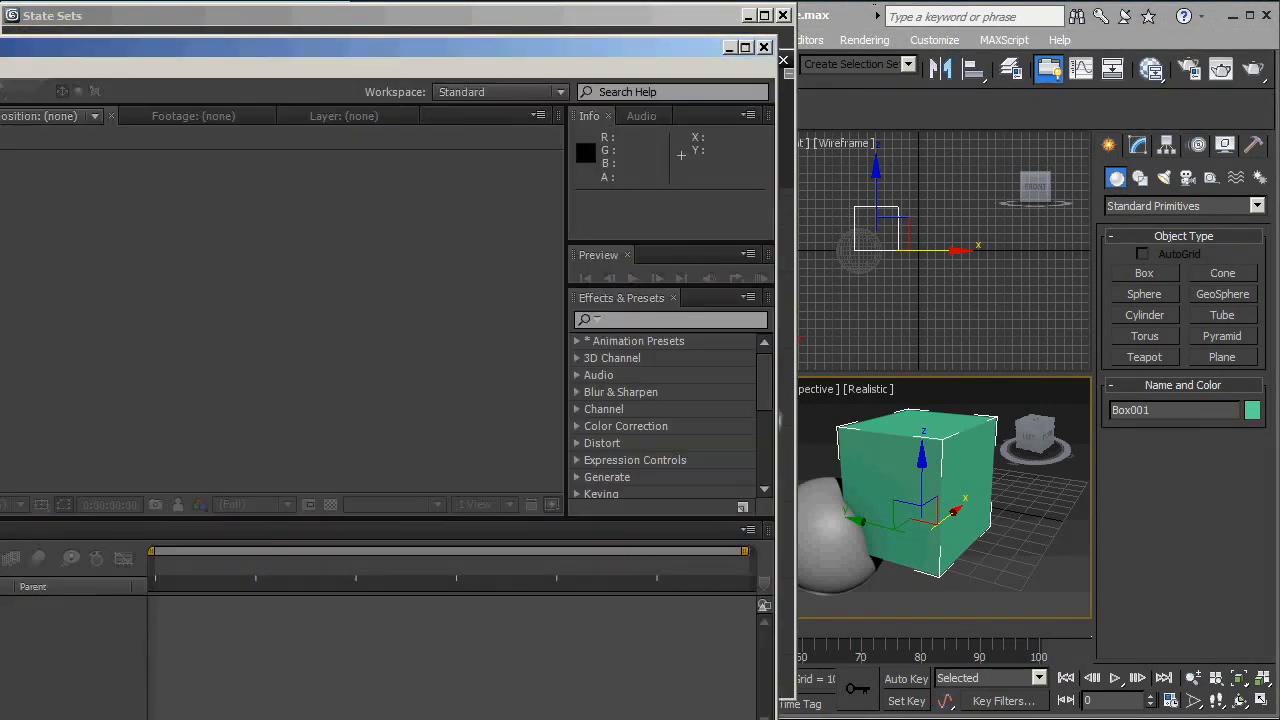
Step: Switch to After Effects and open the Autodesk Compositor Link settings, arranged beside the State Sets window
drag(2, 54, 742, 18)
click(98, 34)
click(250, 9)
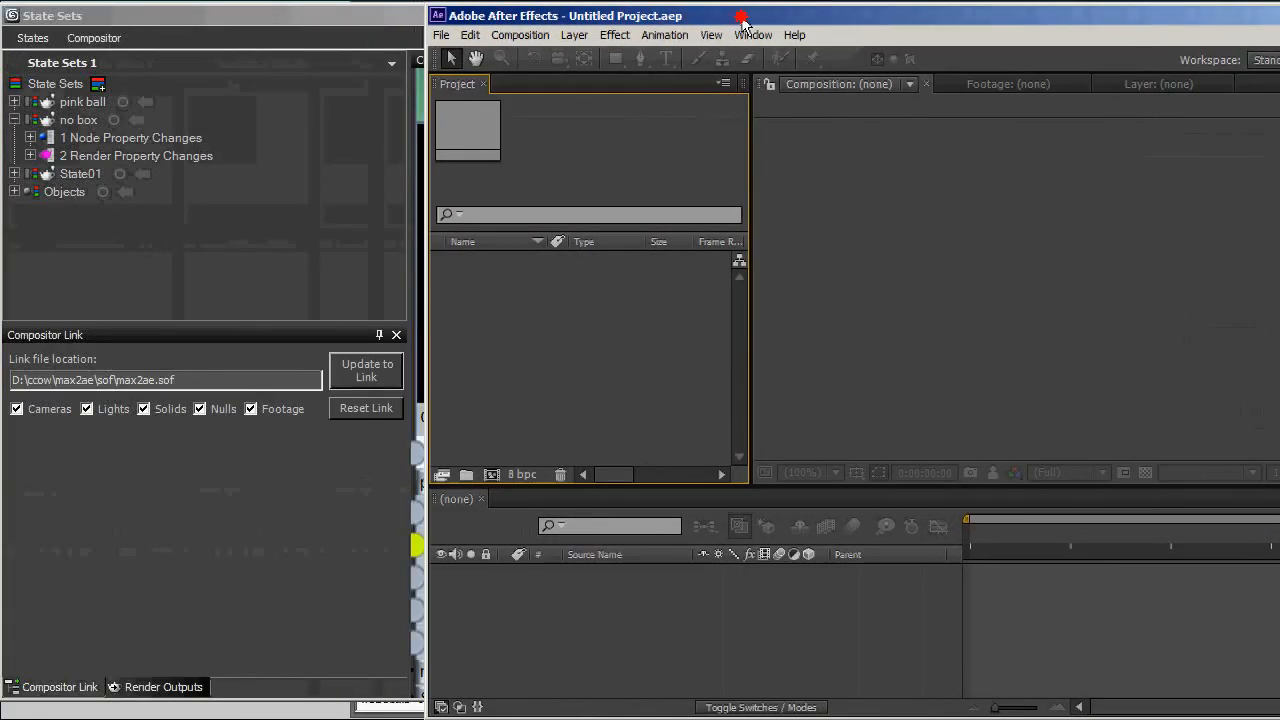
click(441, 35)
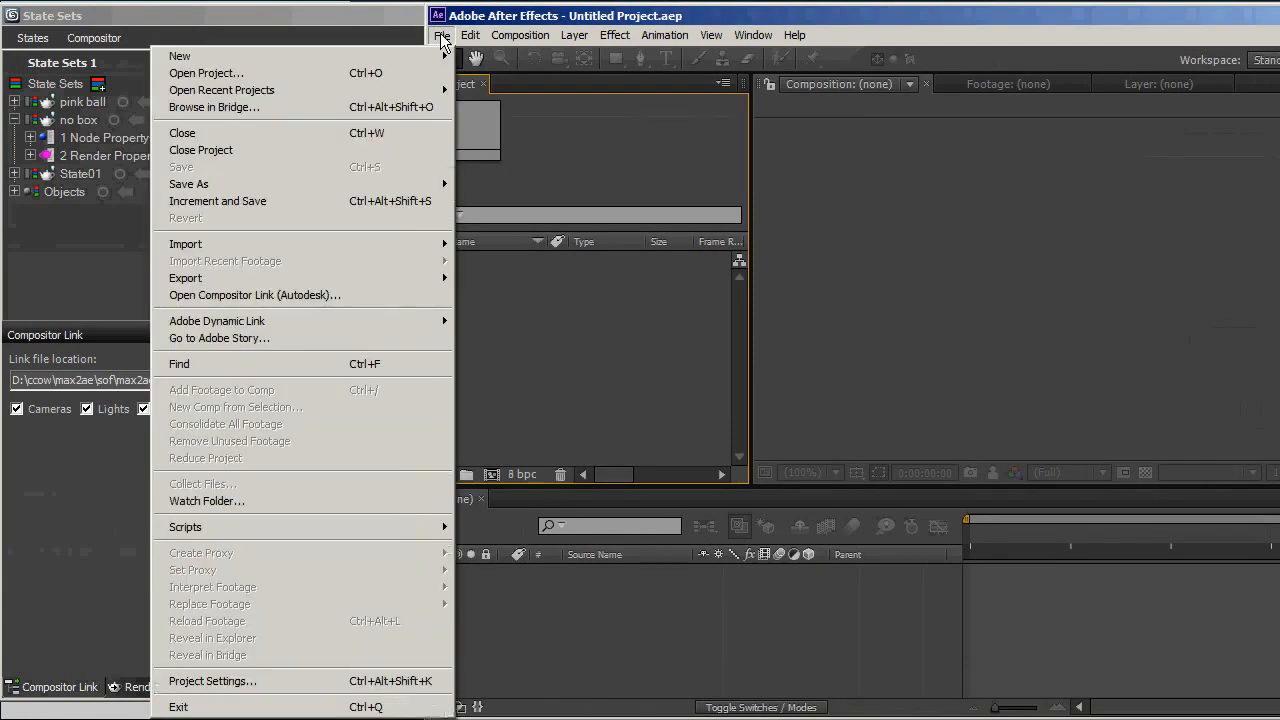
click(368, 296)
drag(767, 297, 700, 246)
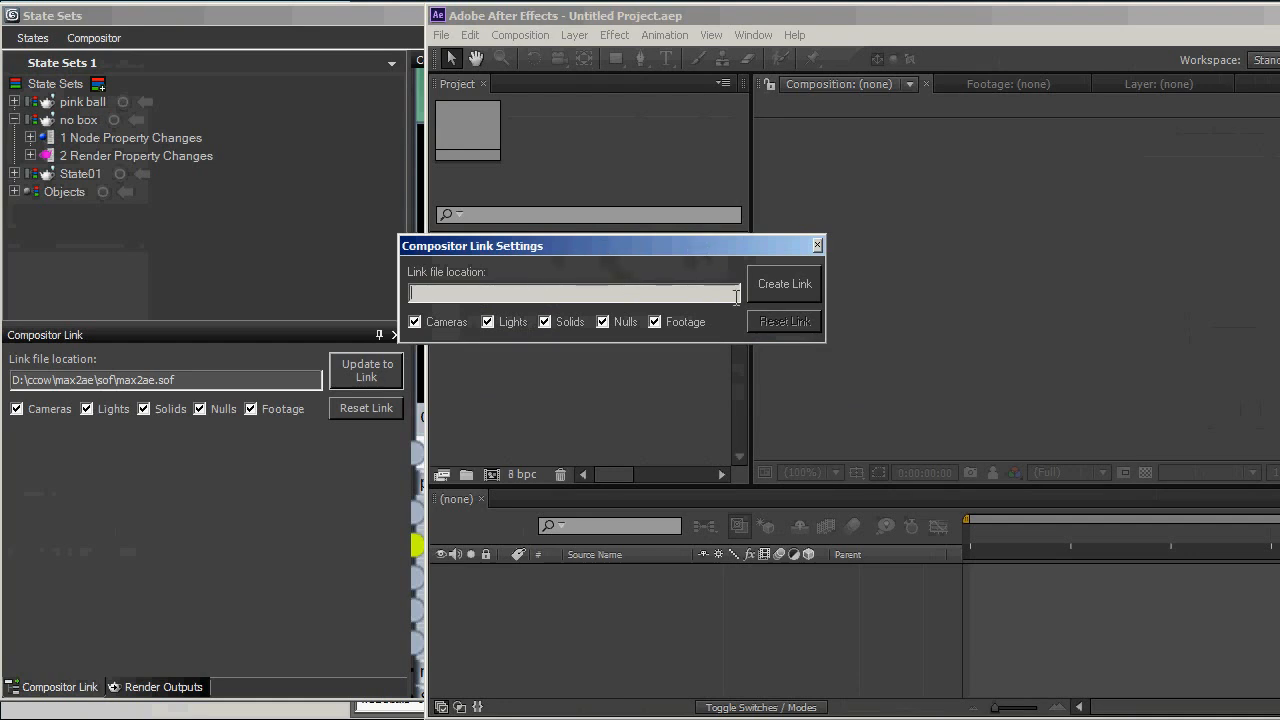
Step: Create the After Effects link using the existing file max2ae.sof in D:\ccow\max2ae\sof
click(785, 284)
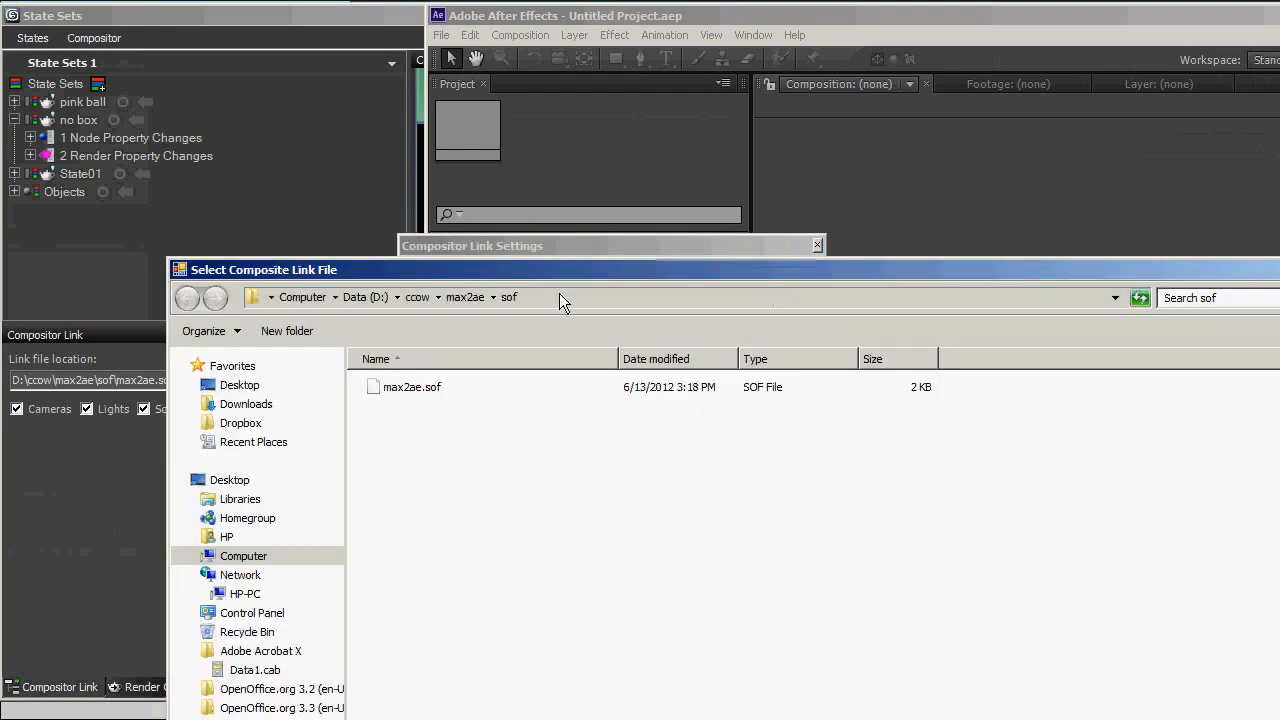
drag(511, 273, 383, 52)
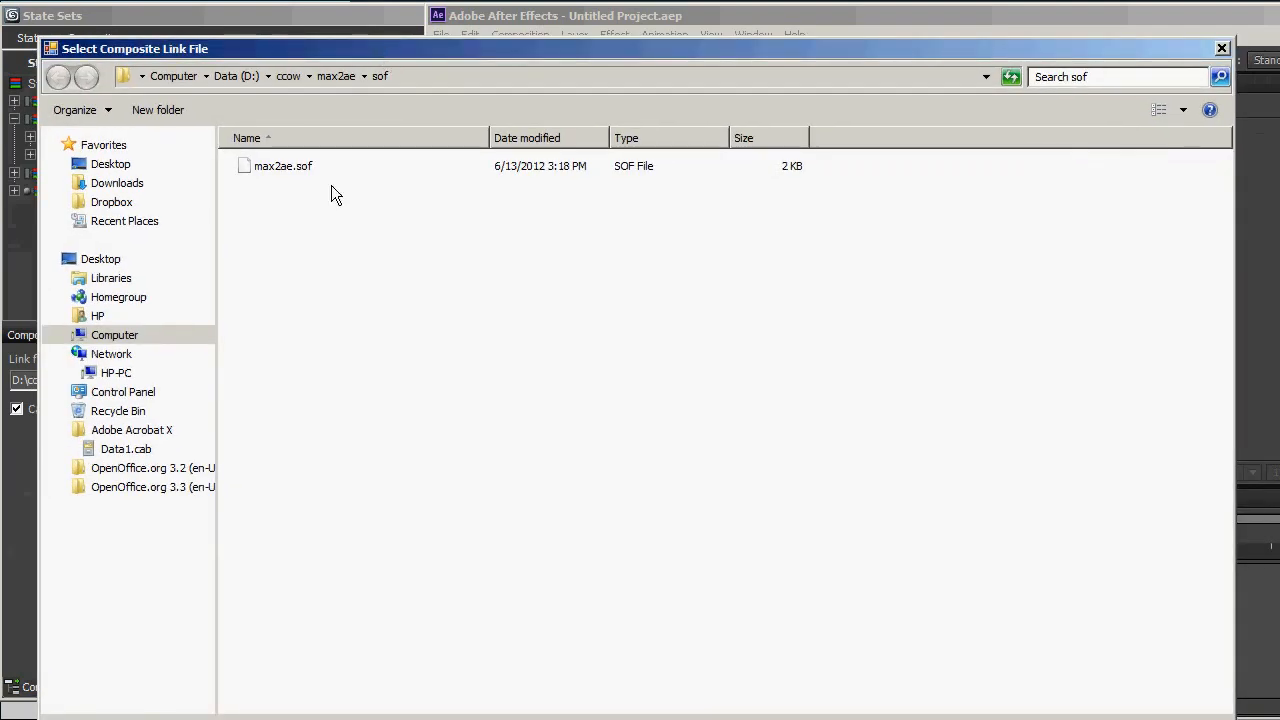
click(273, 167)
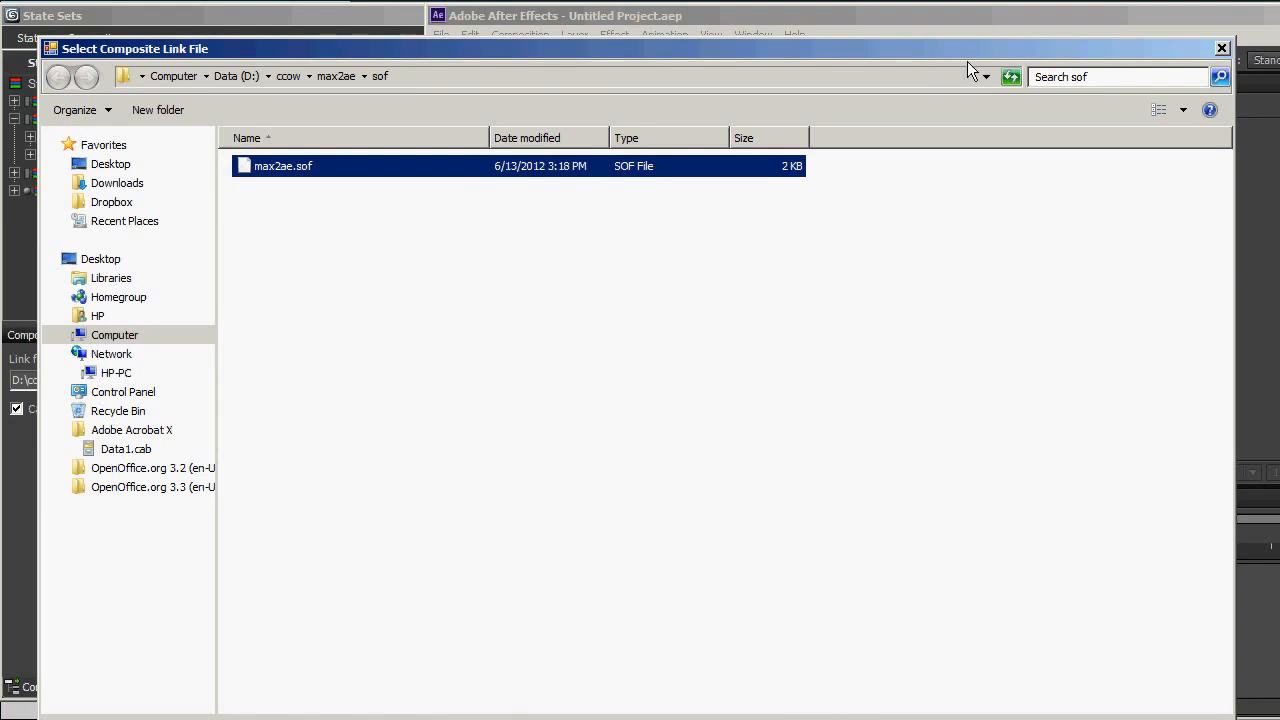
drag(971, 42, 957, 0)
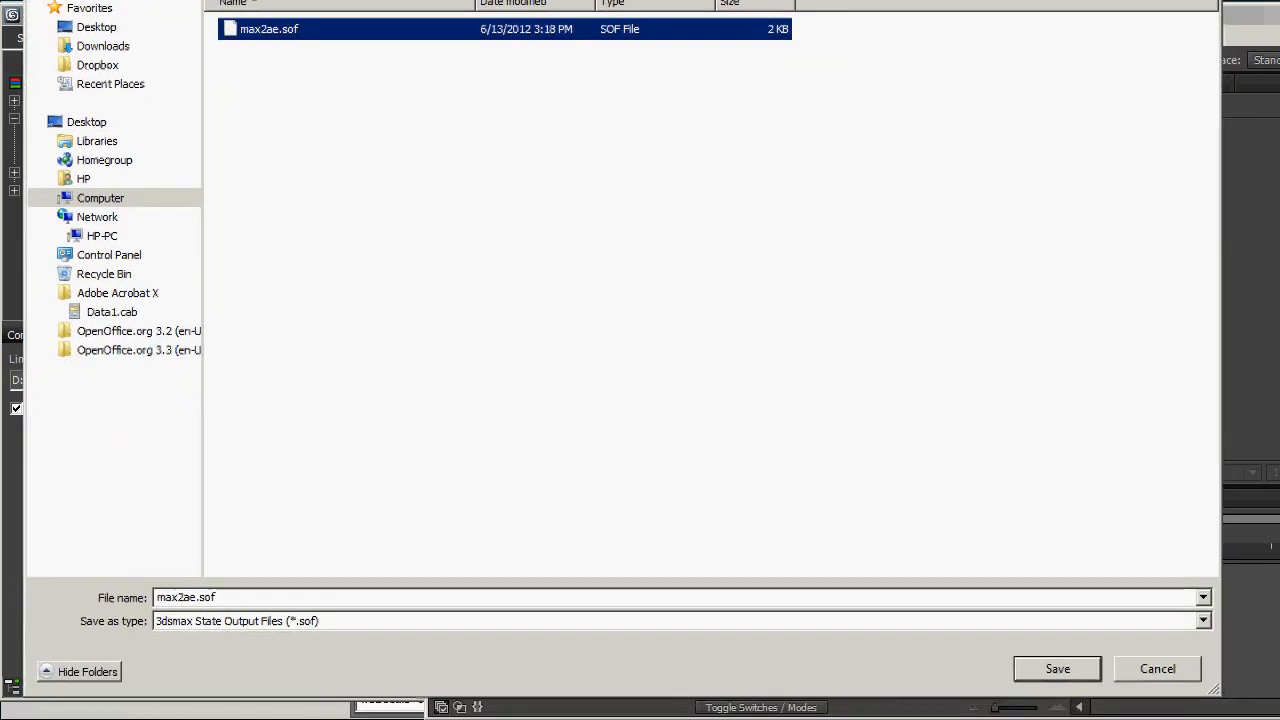
click(1071, 674)
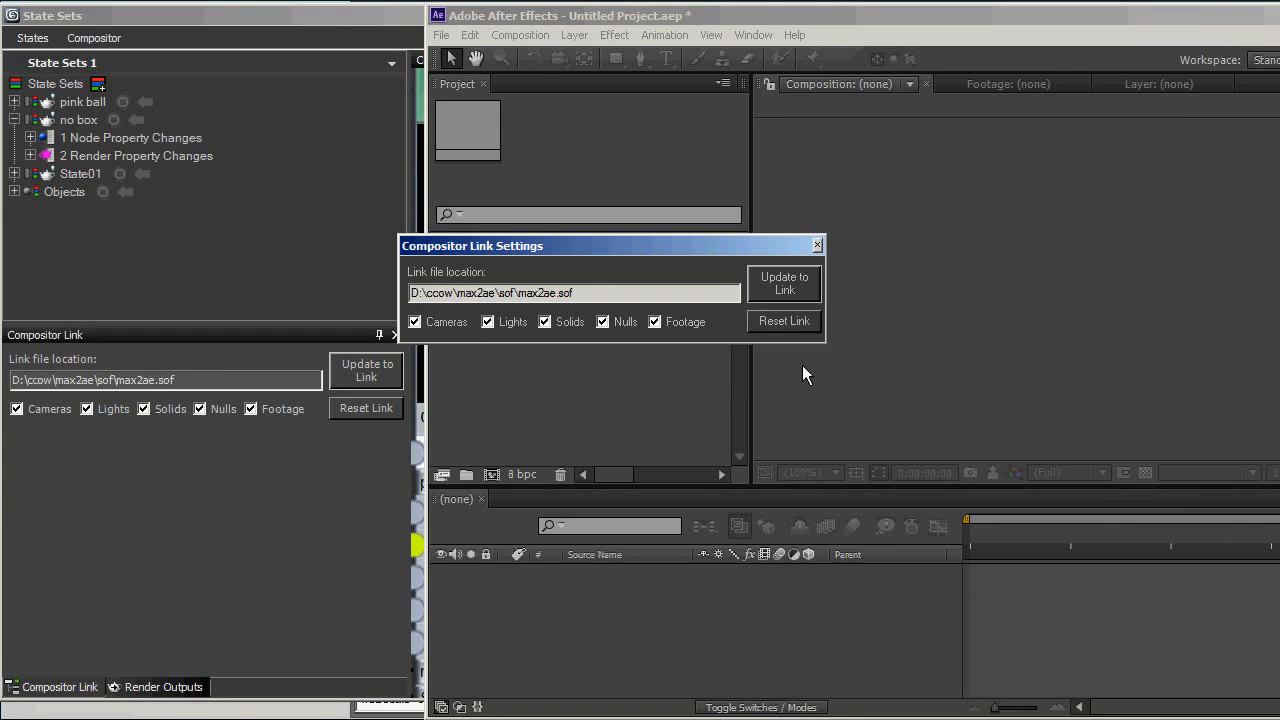
Step: Open the Autodesk Link composition and expand the pink ball layer's Transform properties to examine its opacity
drag(778, 11, 380, 9)
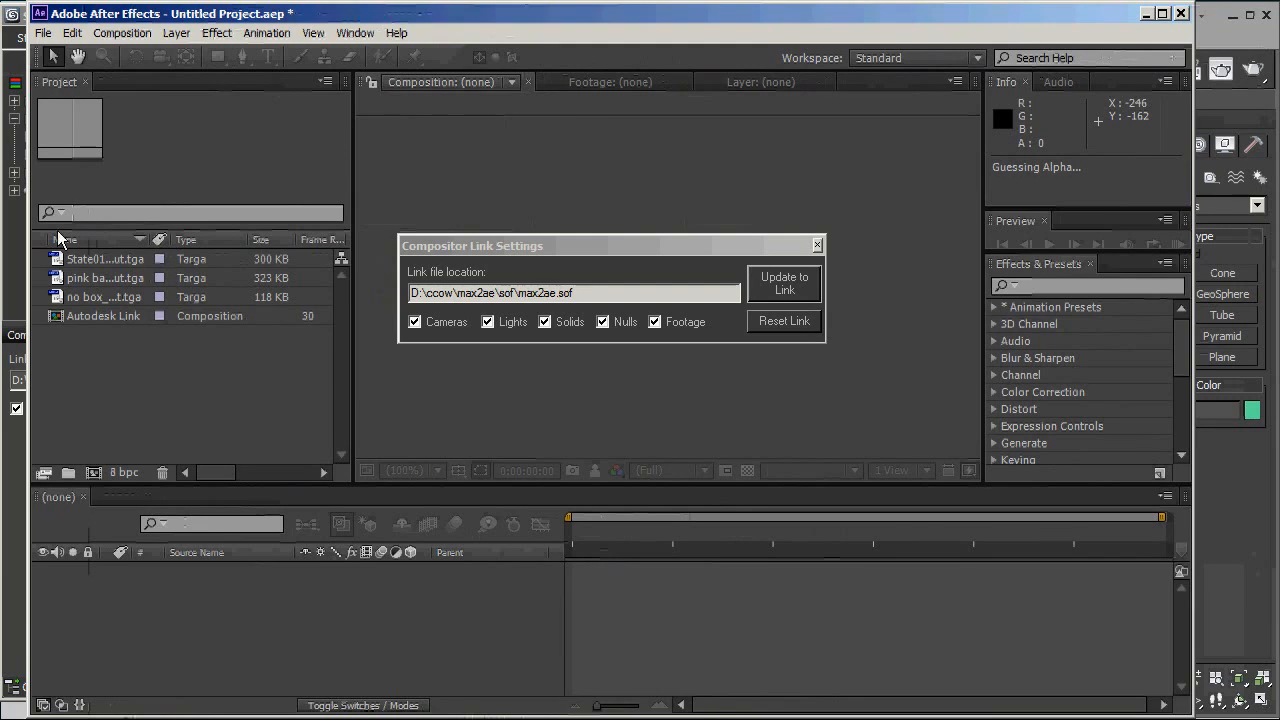
click(104, 320)
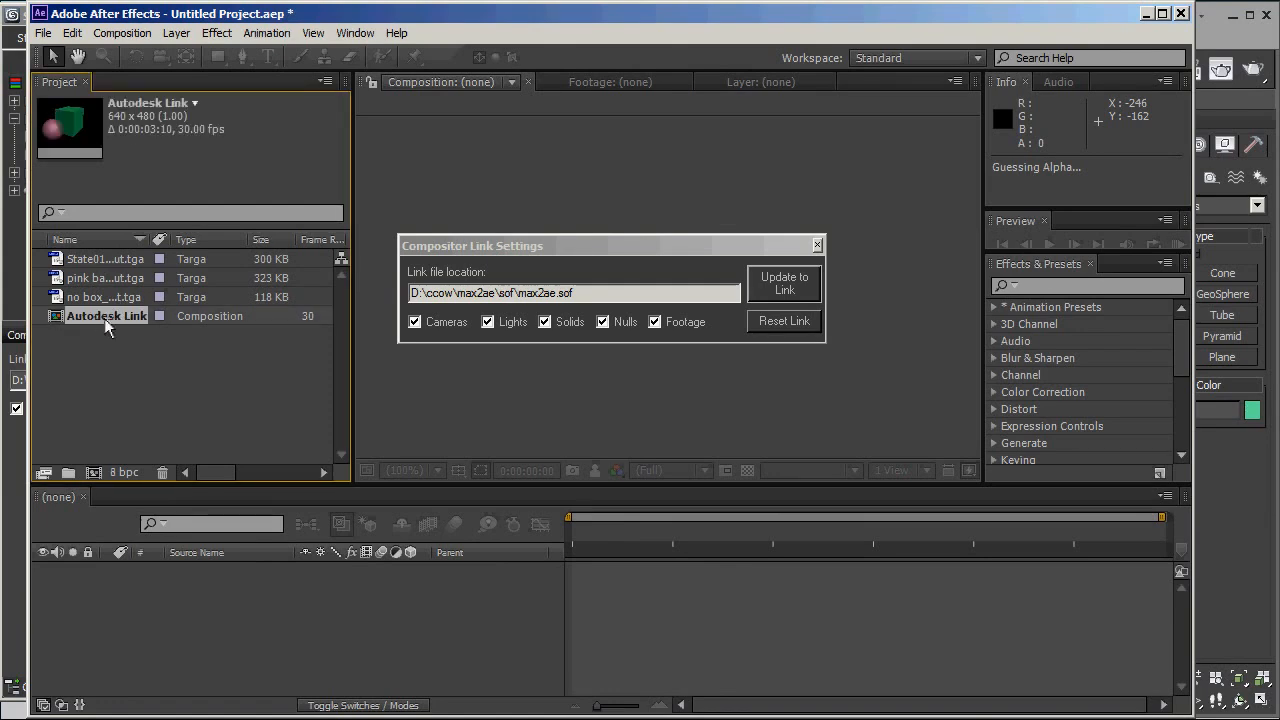
double_click(104, 322)
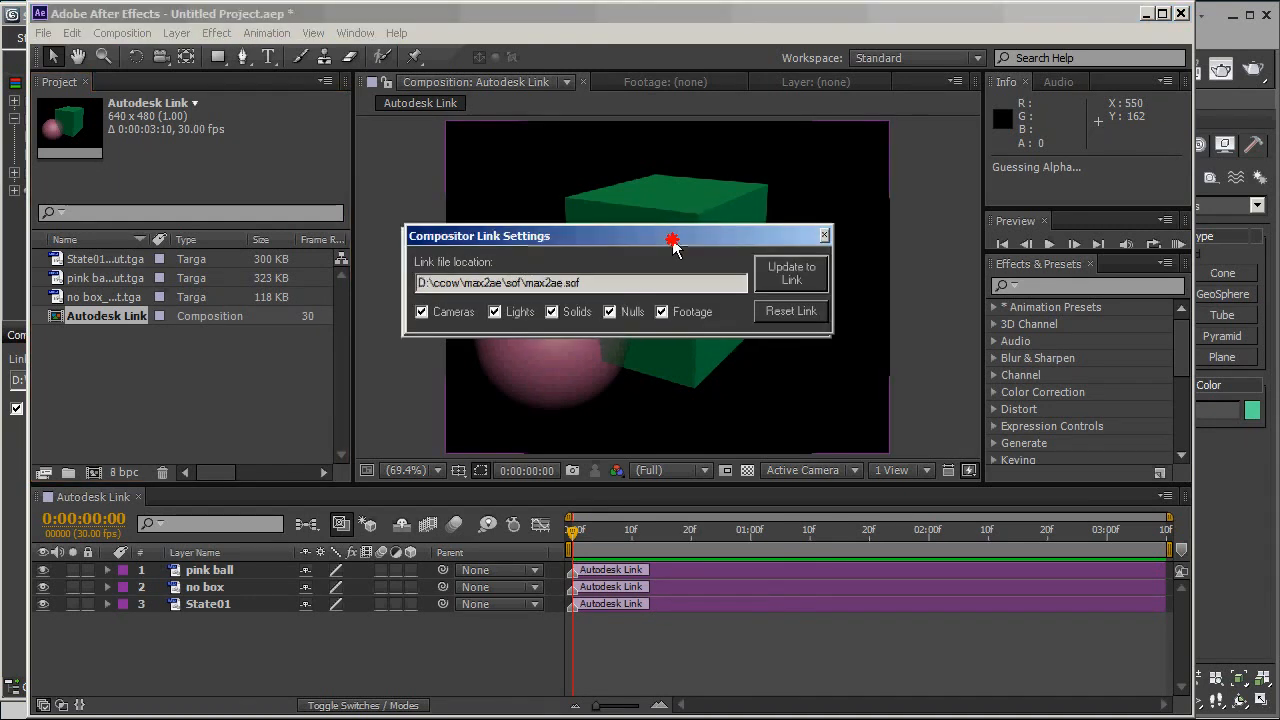
drag(667, 247, 737, 145)
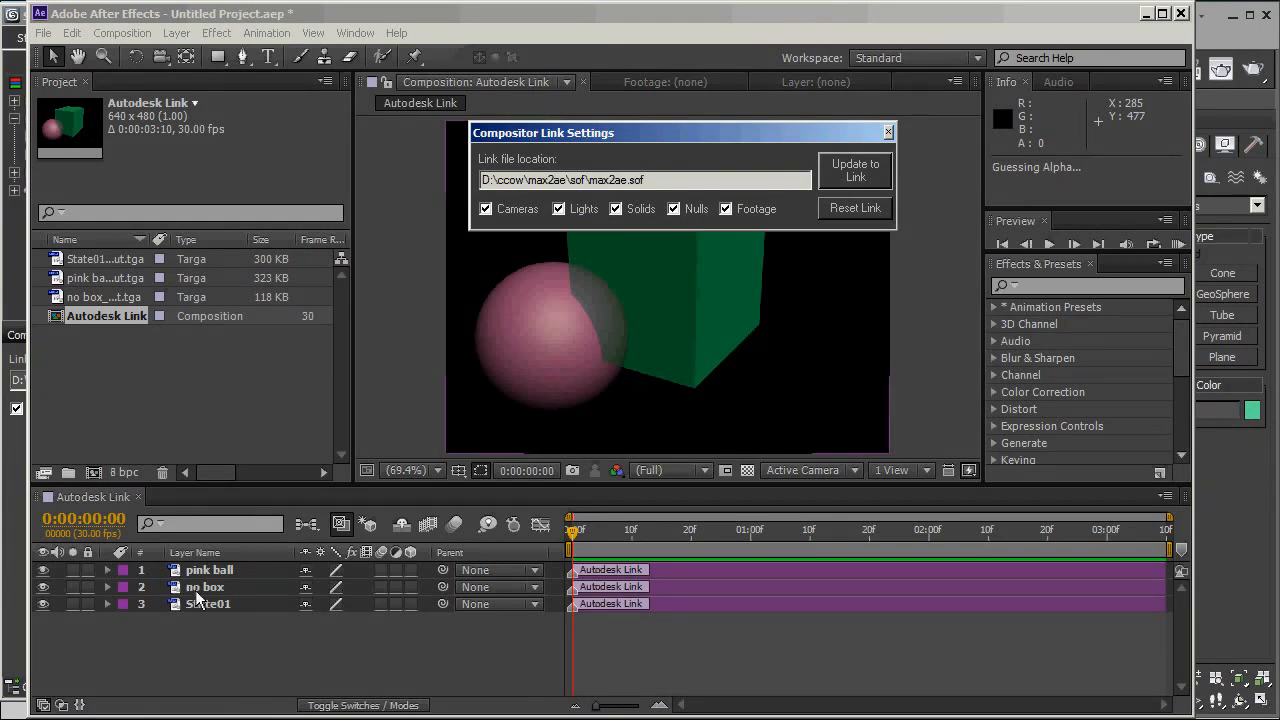
click(107, 570)
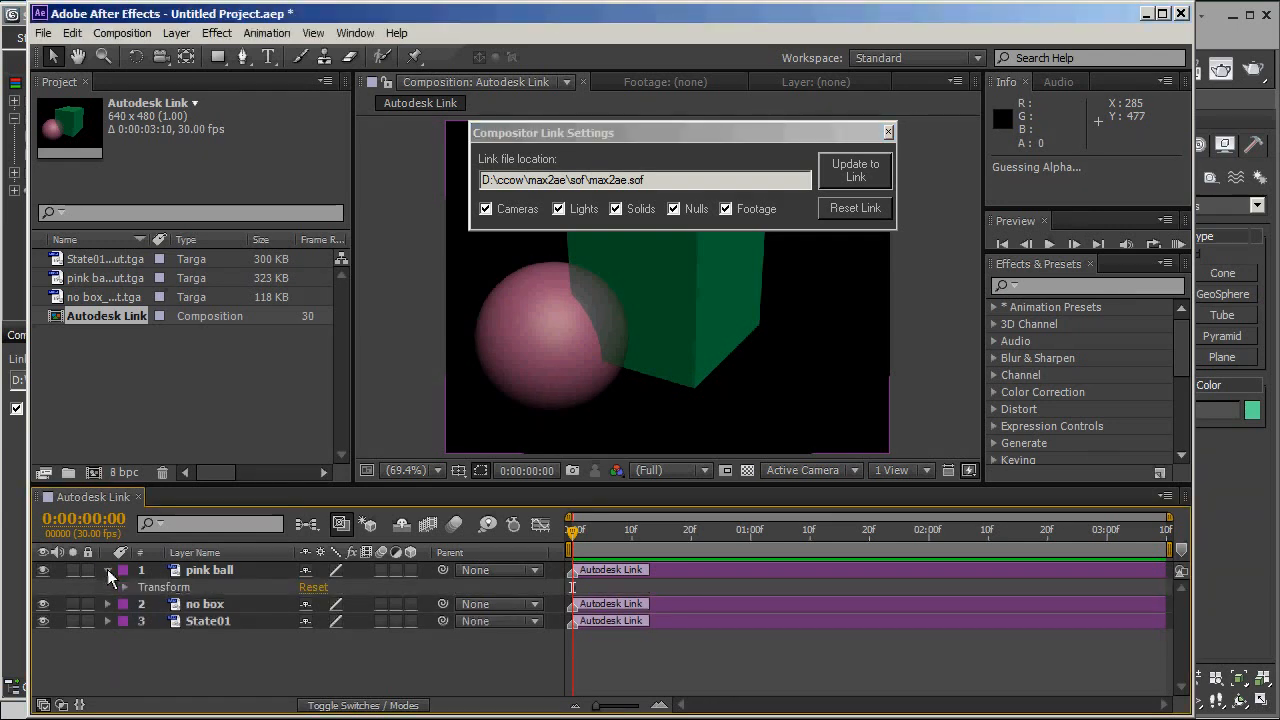
click(124, 587)
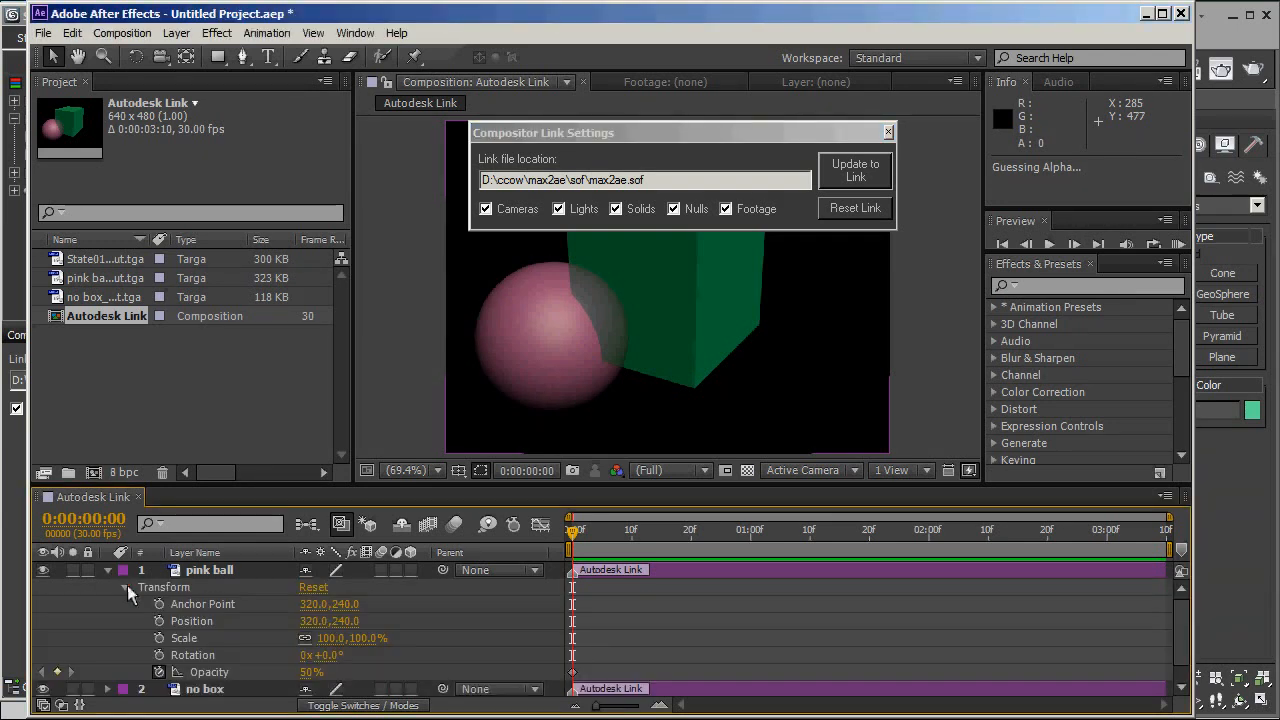